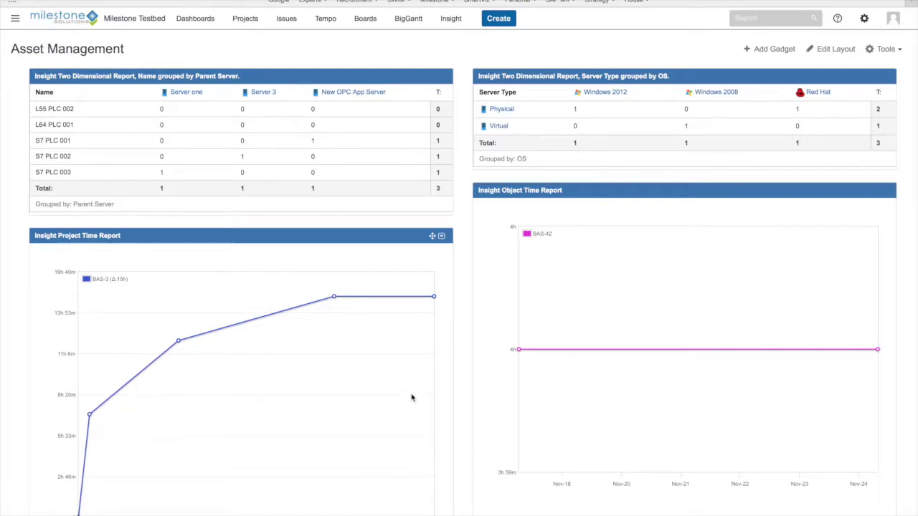
Examine the Insight reports on the Asset Management dashboard, from the two-dimensional tables down to the catalog report and PLC Type pie chart
scroll(411, 397, "down", 4)
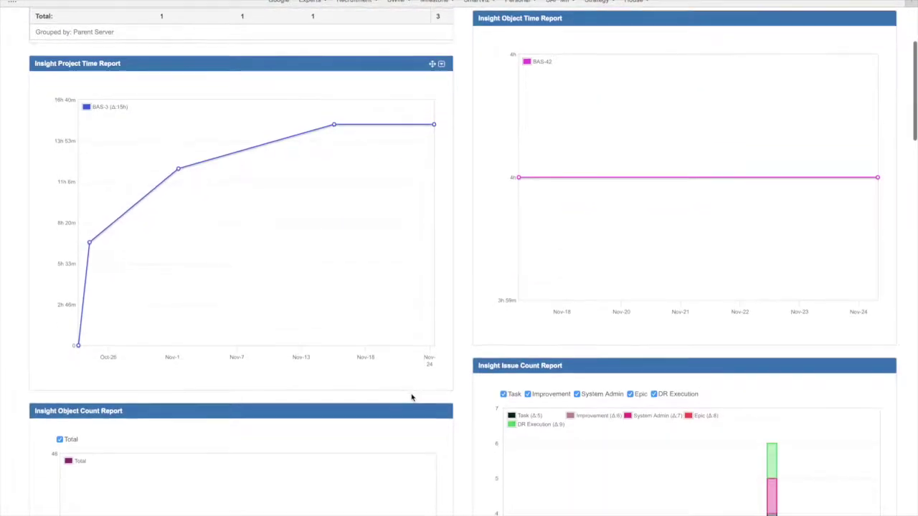
scroll(412, 398, "down", 1)
scroll(411, 397, "up", 5)
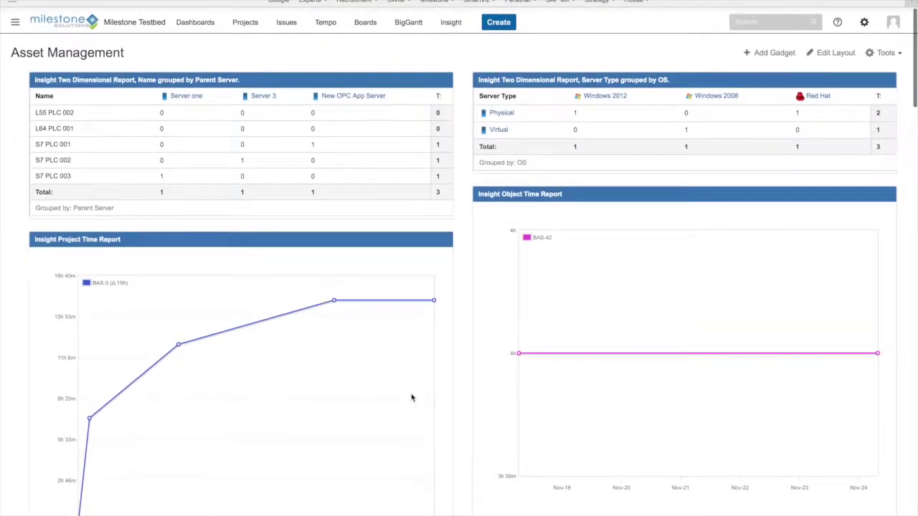
left_click_drag(18, 48, 43, 49)
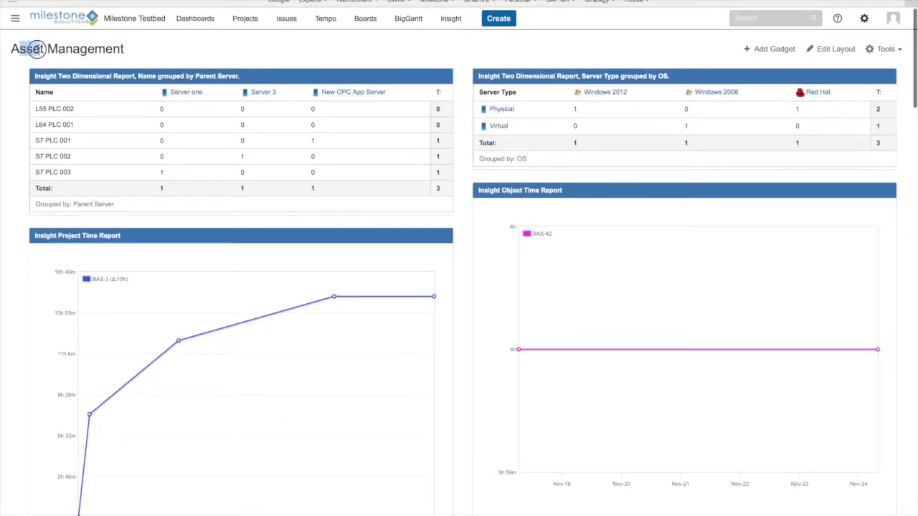
left_click(349, 51)
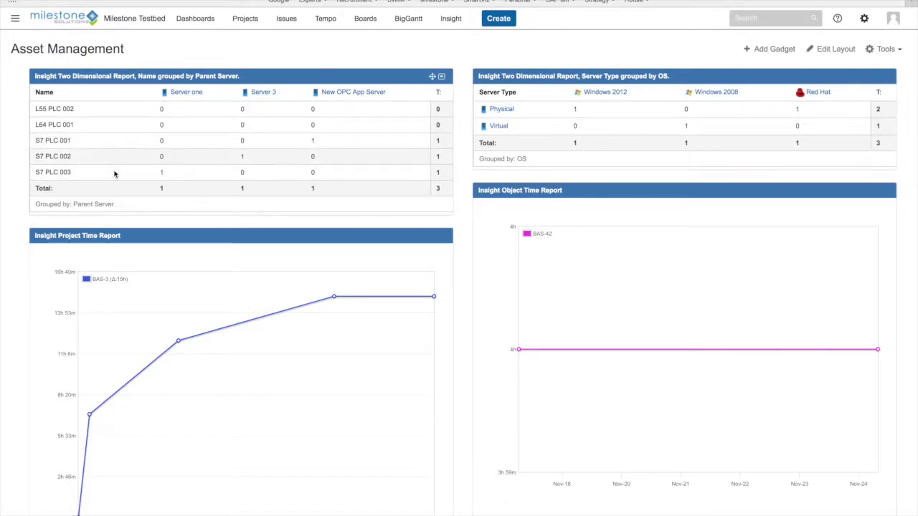
scroll(251, 266, "down", 2)
scroll(244, 262, "up", 2)
scroll(61, 146, "down", 1)
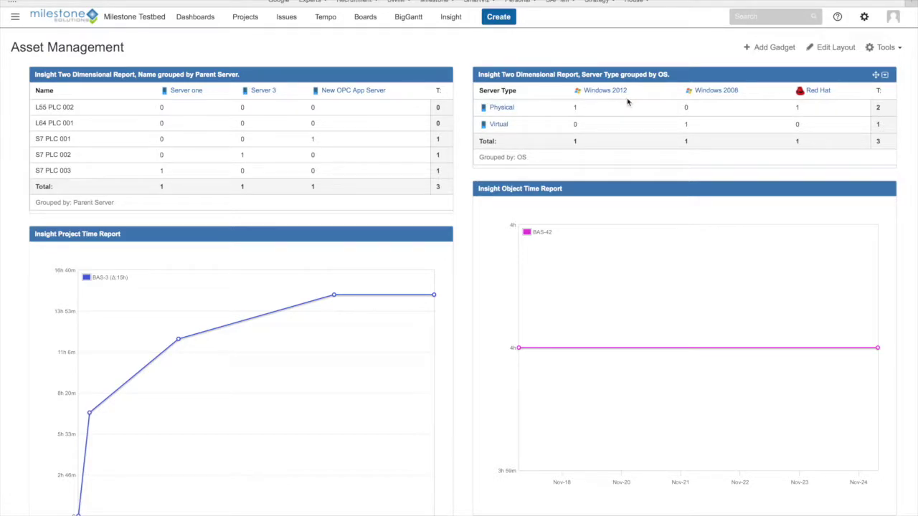
scroll(537, 359, "down", 2)
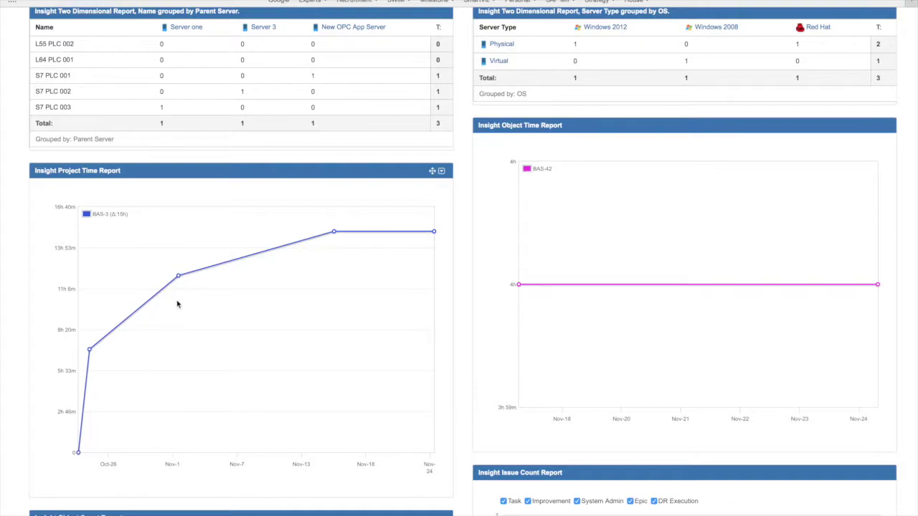
scroll(515, 341, "down", 9)
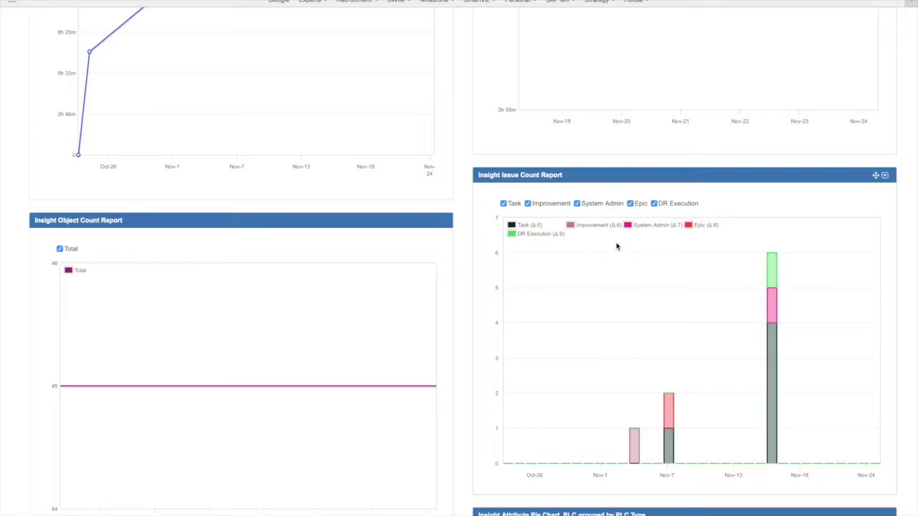
scroll(592, 247, "down", 3)
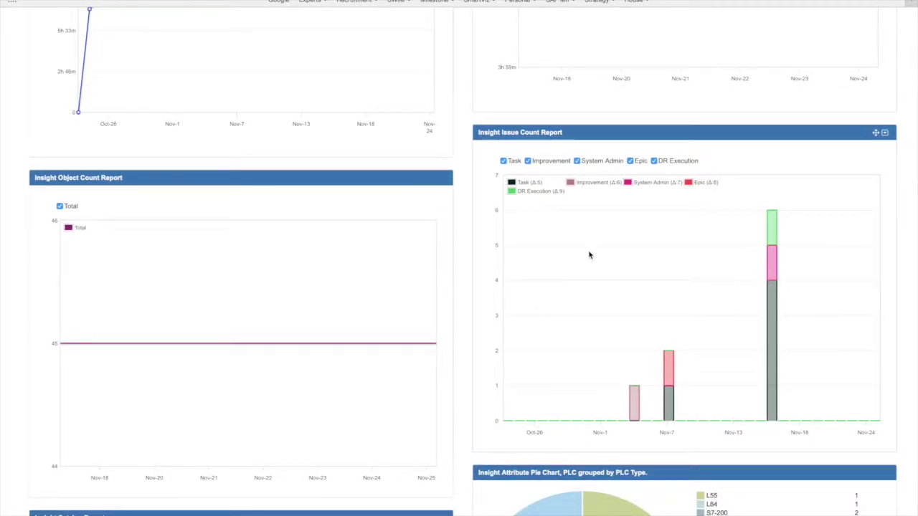
scroll(590, 255, "down", 9)
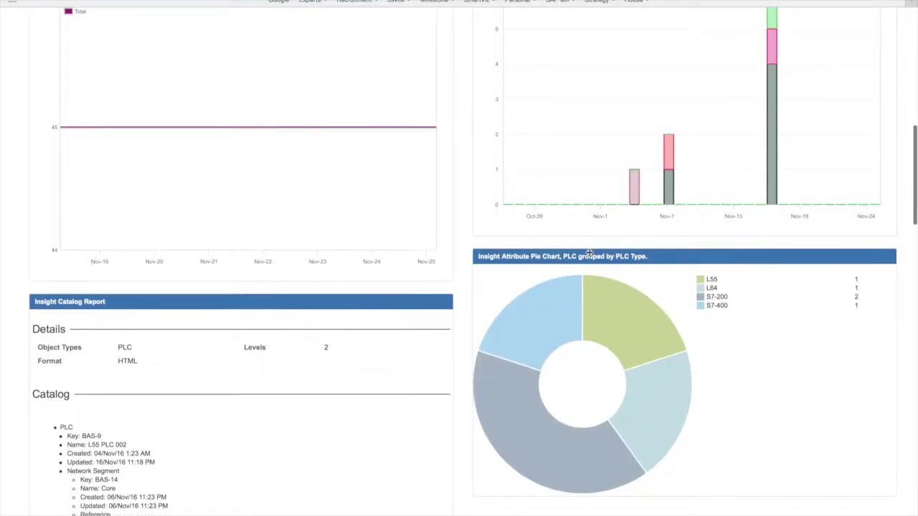
scroll(286, 337, "down", 1)
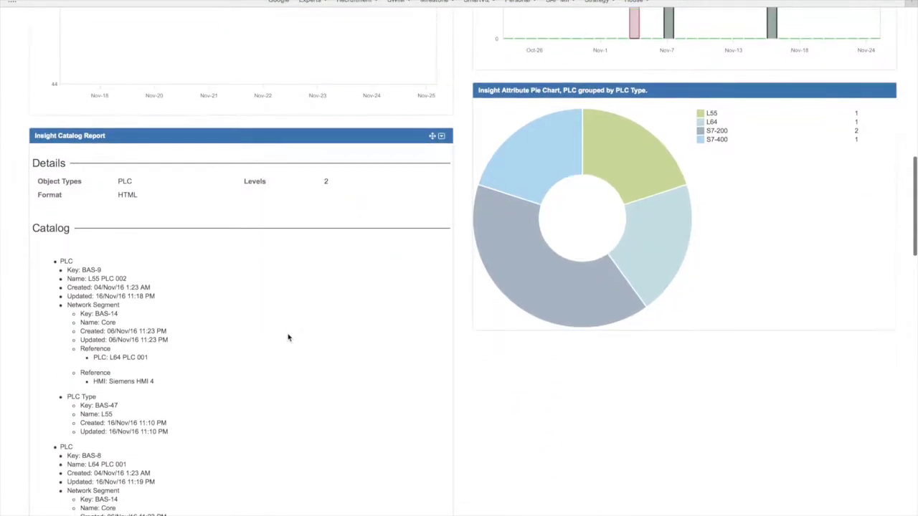
scroll(281, 337, "up", 1)
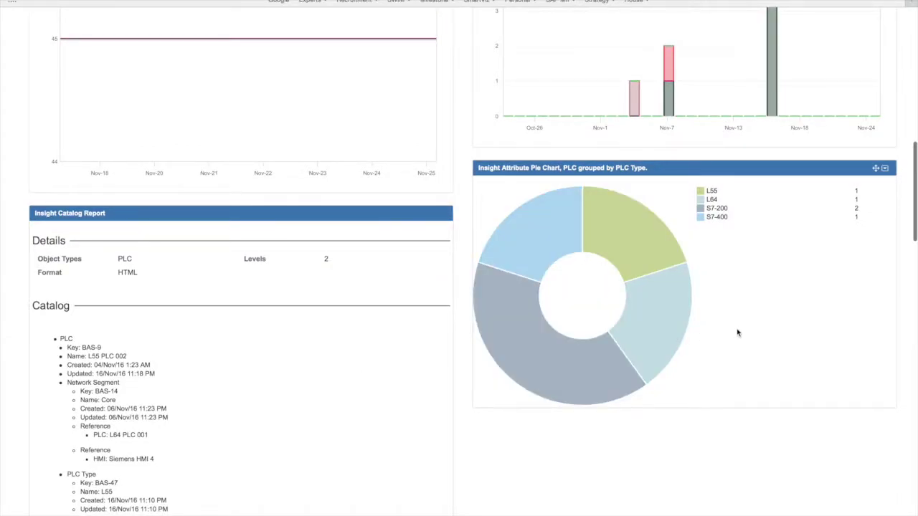
scroll(747, 304, "up", 10)
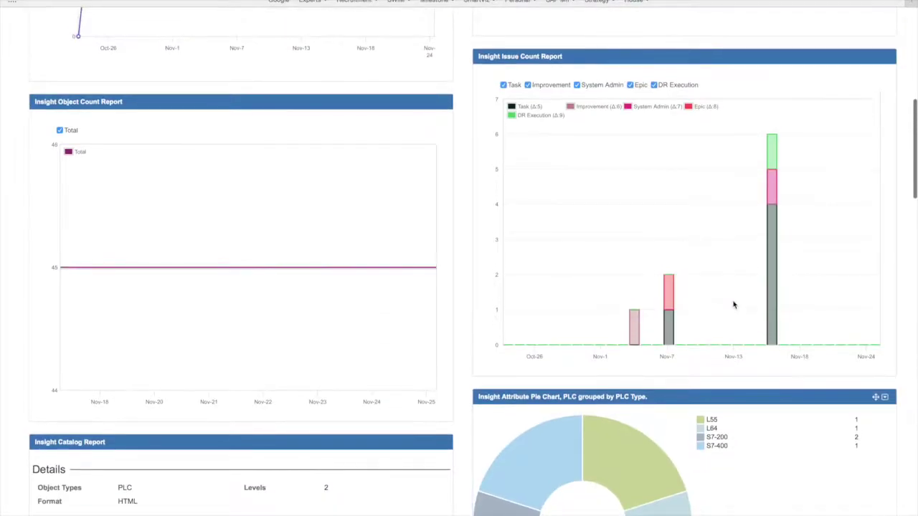
scroll(726, 306, "up", 2)
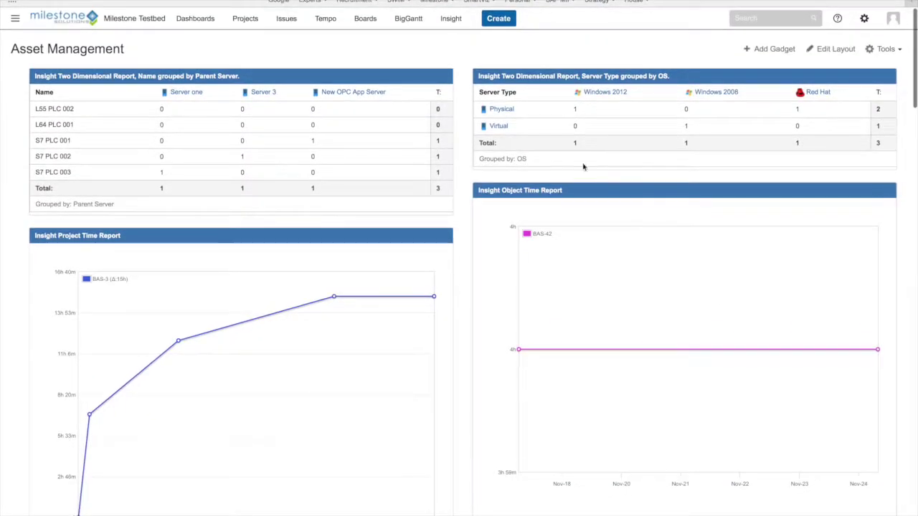
Open the Milestone Automation Assets object schema in Insight
left_click(457, 24)
left_click(463, 22)
left_click(464, 22)
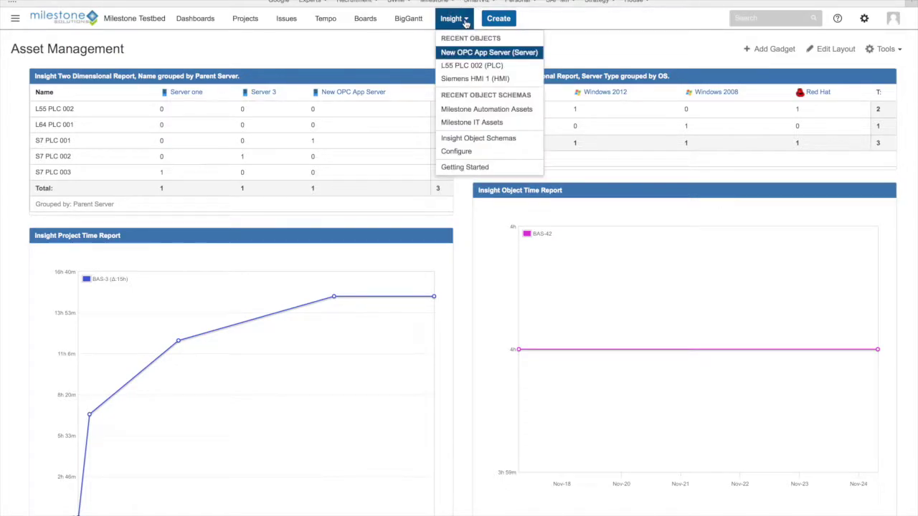
left_click(494, 115)
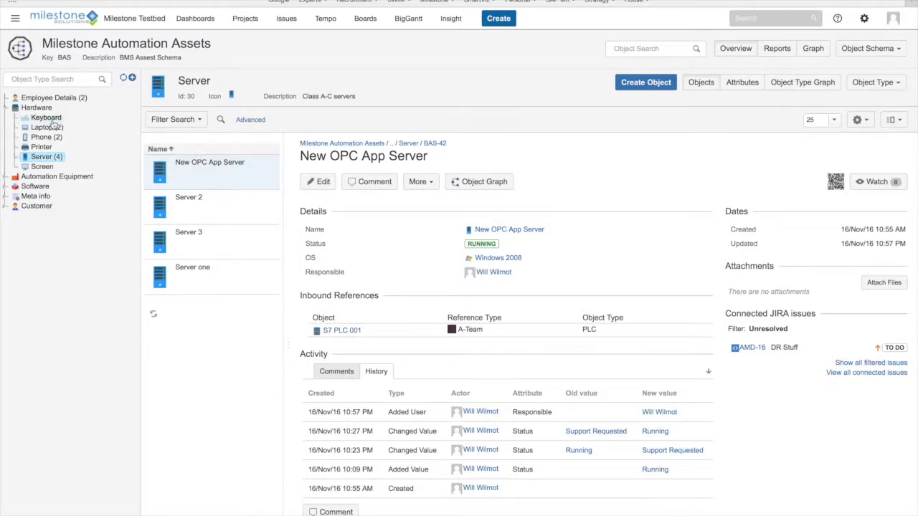
Browse the Hardware category of the object tree, viewing its Server, Phone and Laptop objects
left_click(6, 109)
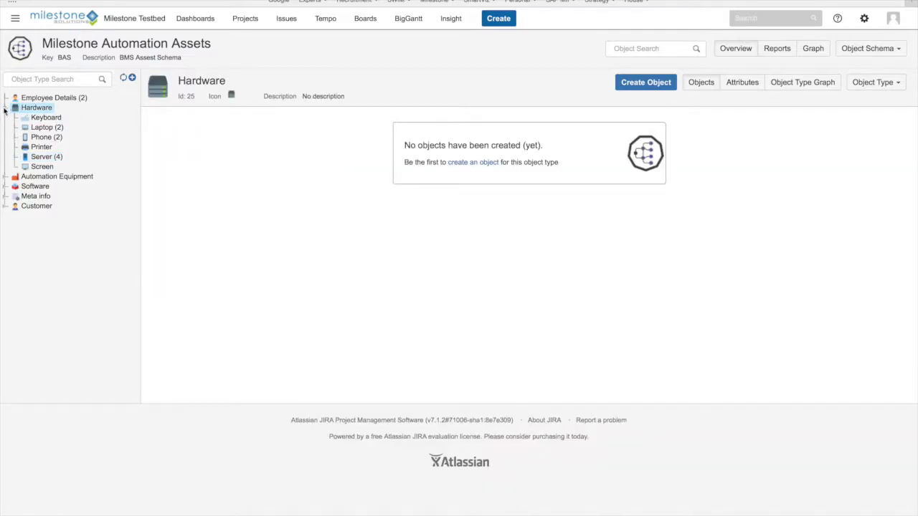
left_click(5, 109)
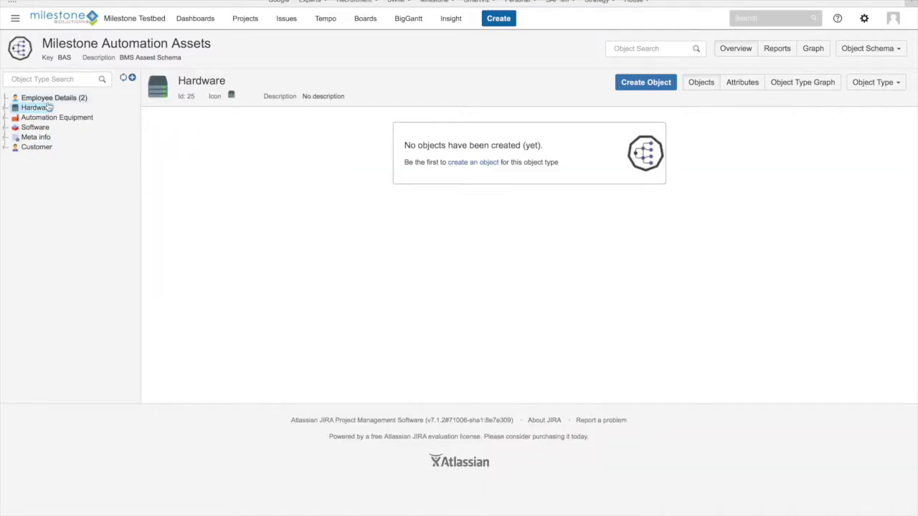
left_click(5, 109)
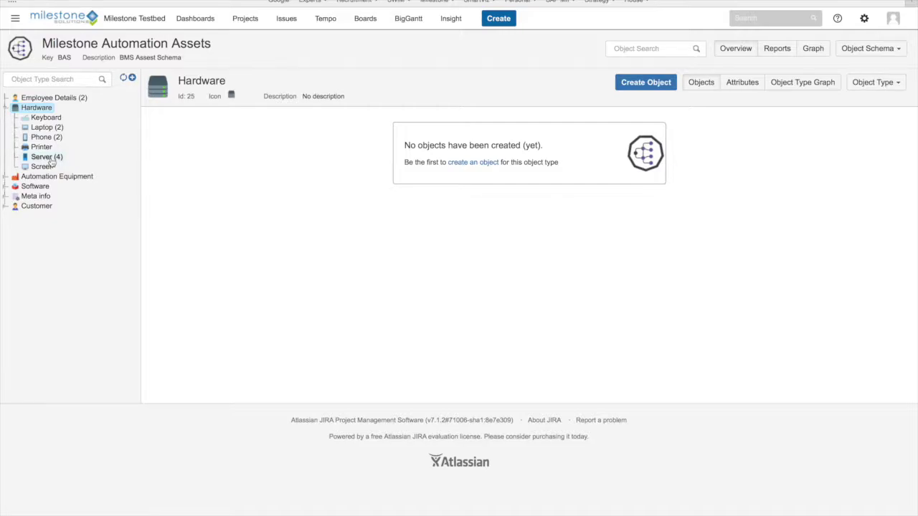
left_click(51, 159)
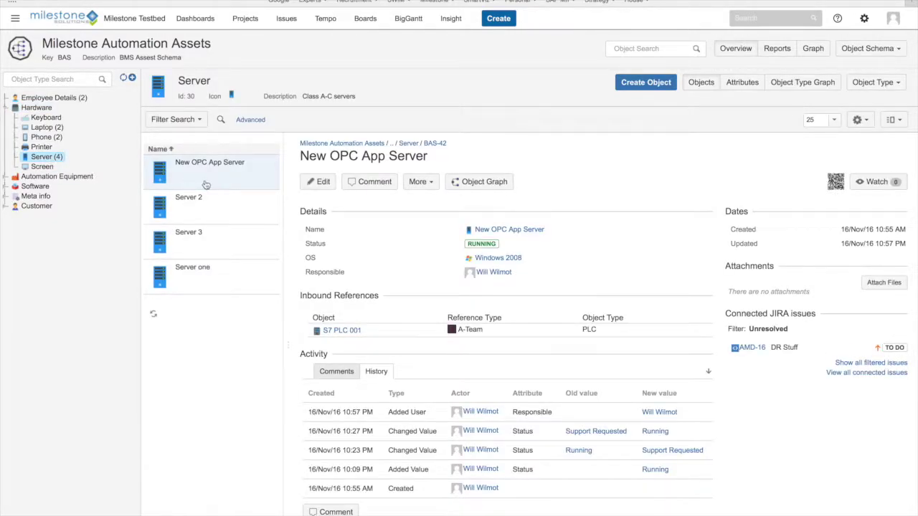
left_click(51, 140)
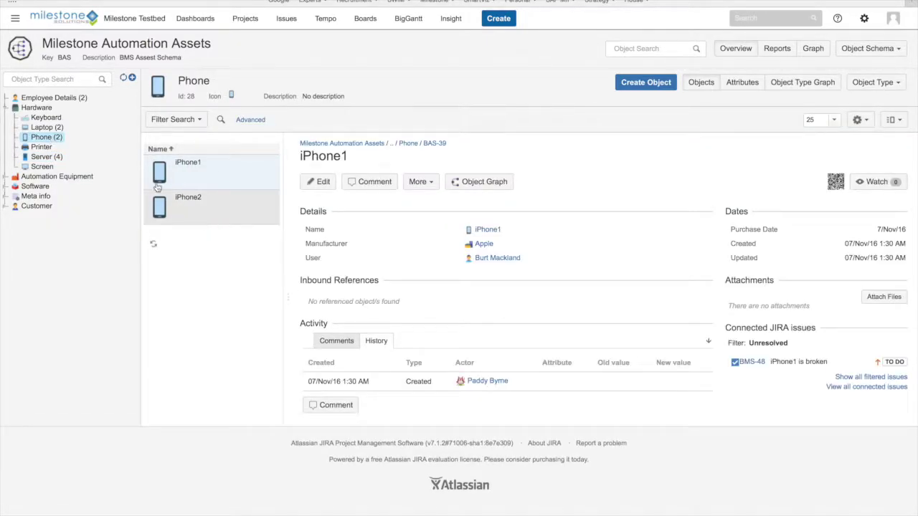
left_click(46, 127)
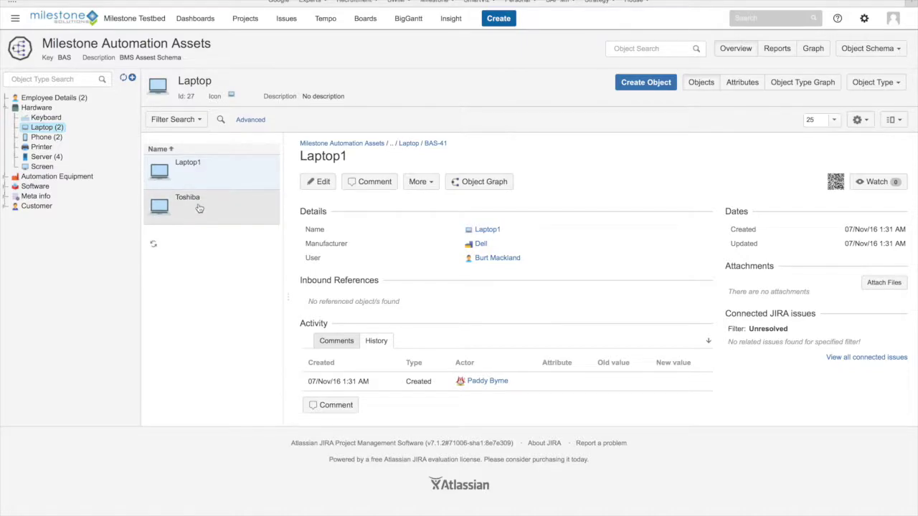
left_click(31, 108)
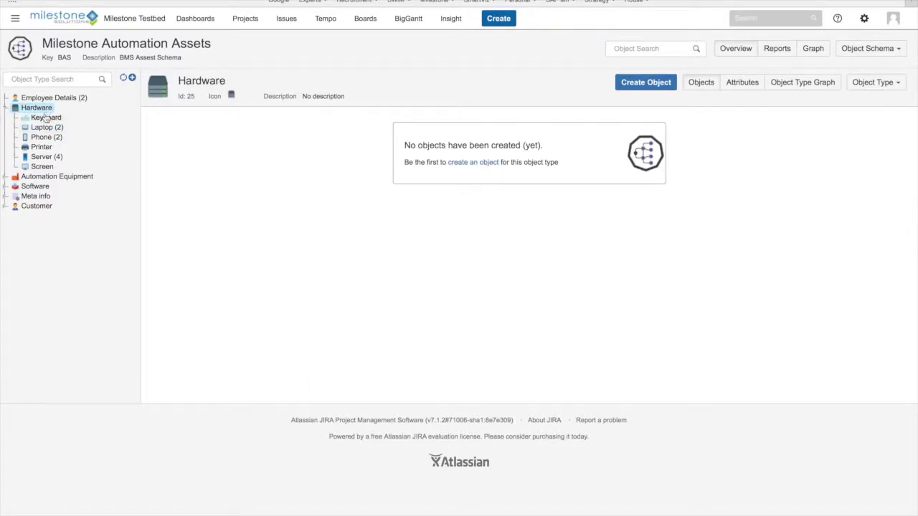
Expand the Automation Equipment category and view its HMI, PLC and Plant Lan Switch objects
left_click(6, 177)
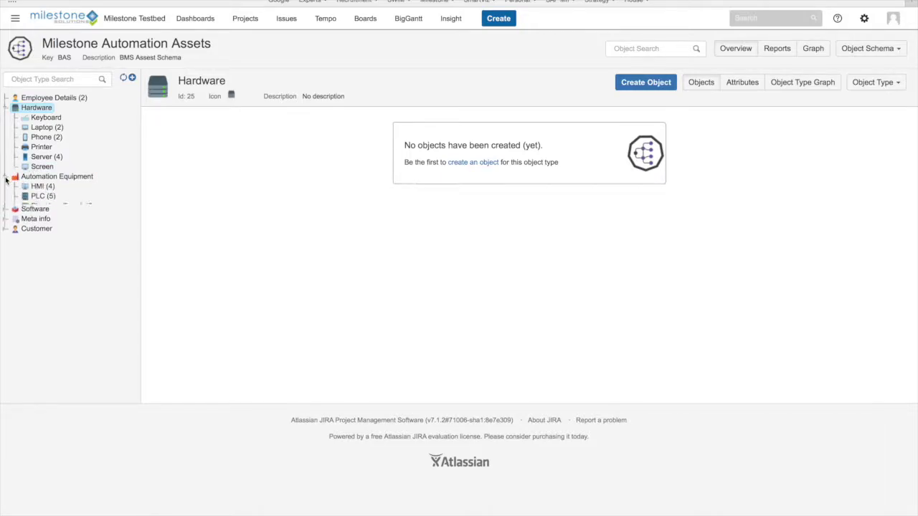
left_click(47, 187)
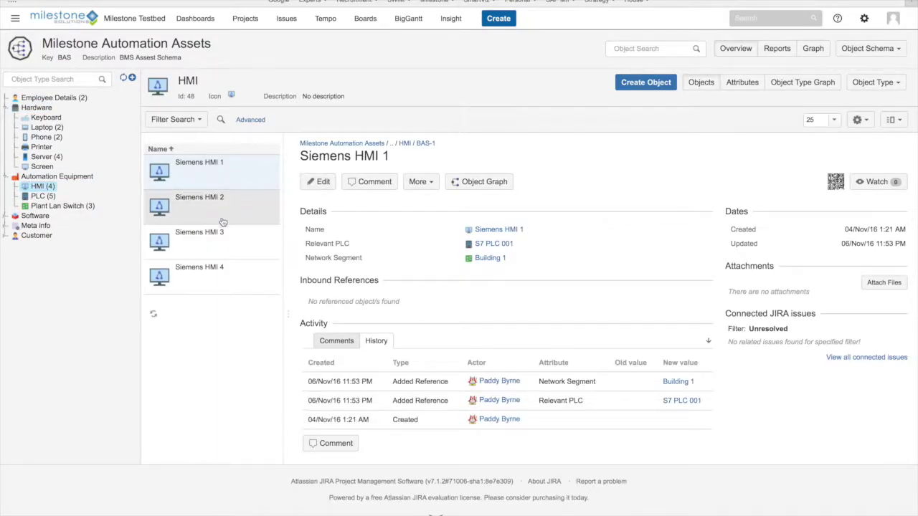
left_click(47, 196)
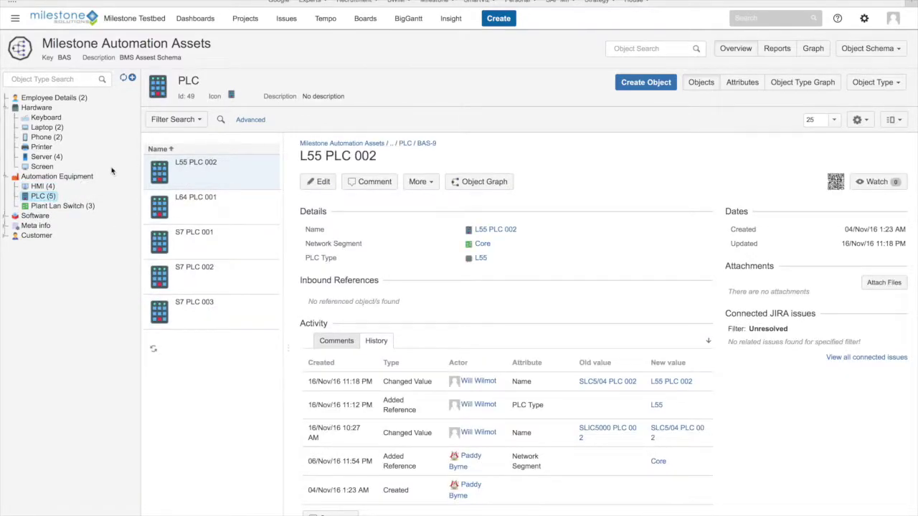
left_click(54, 206)
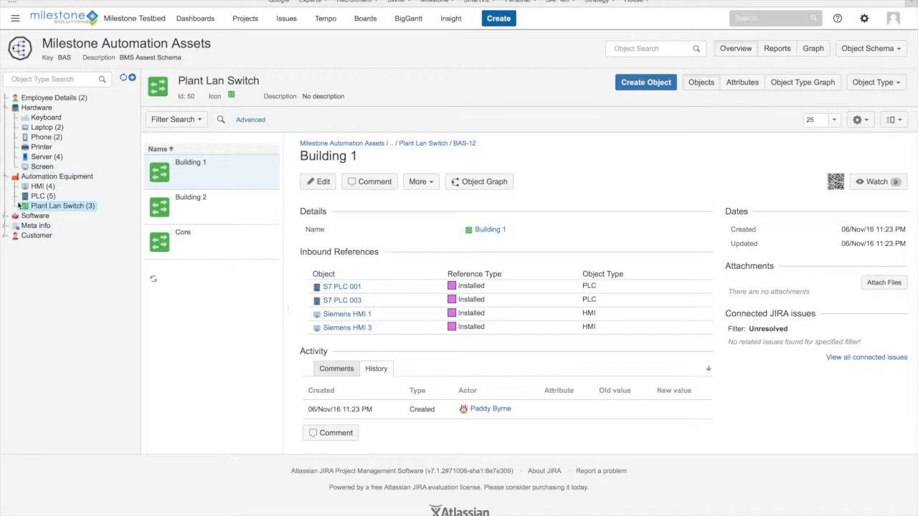
View the New OPC App Server record, and expand the Software category to view its Operating System objects
left_click(41, 158)
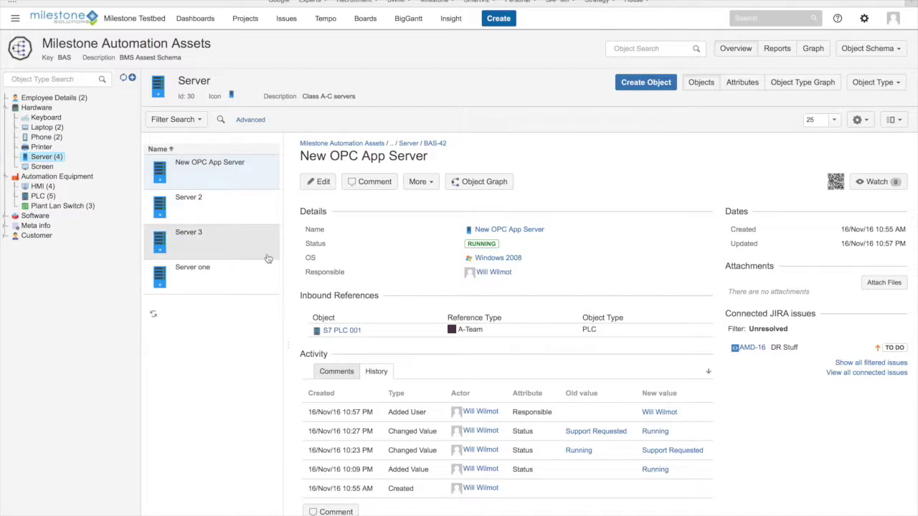
left_click_drag(180, 165, 247, 162)
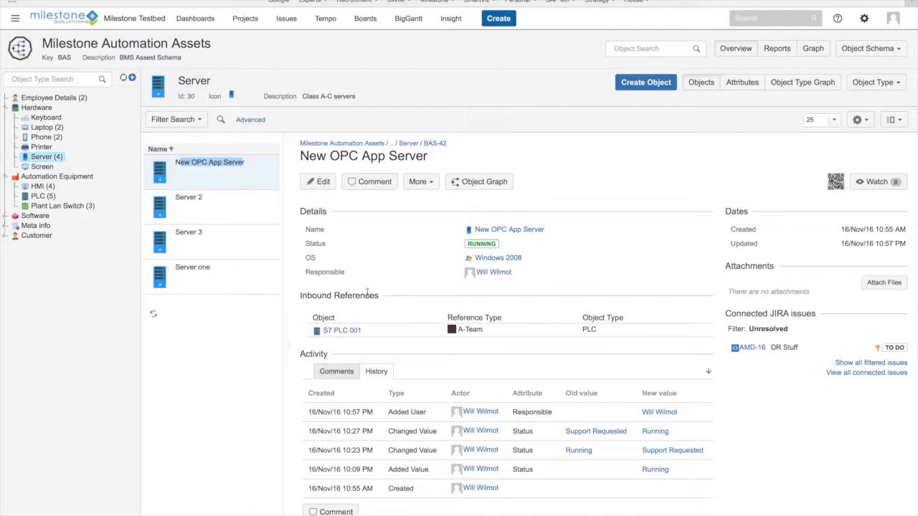
left_click(5, 216)
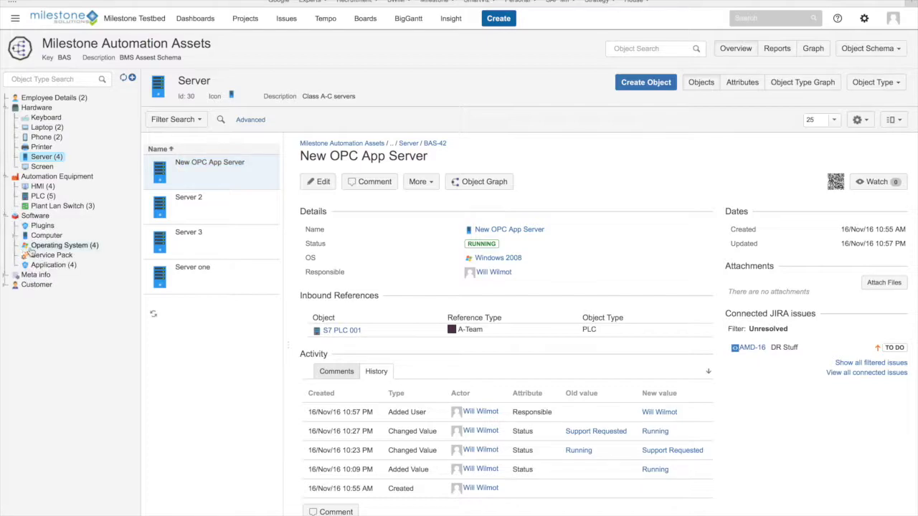
left_click(36, 246)
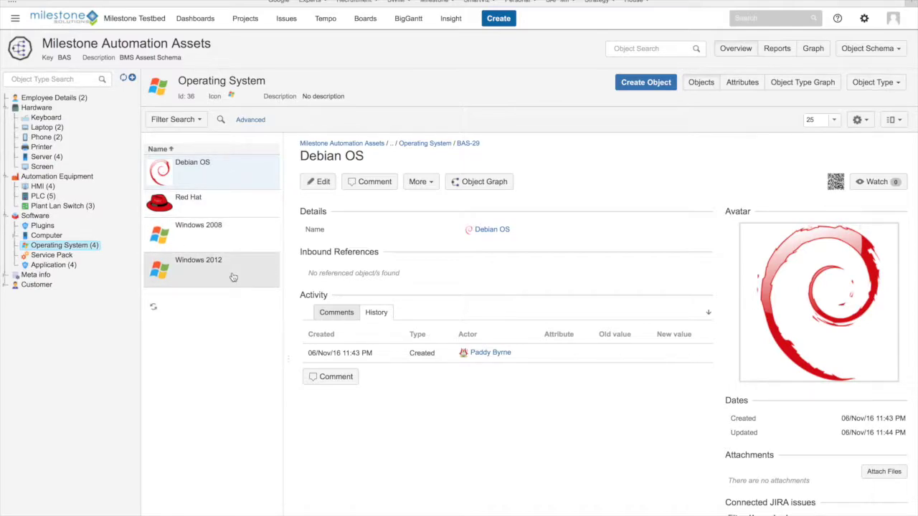
Review the operating system and other details of New OPC App Server, Server 2, Server 3 and Server one
left_click(59, 161)
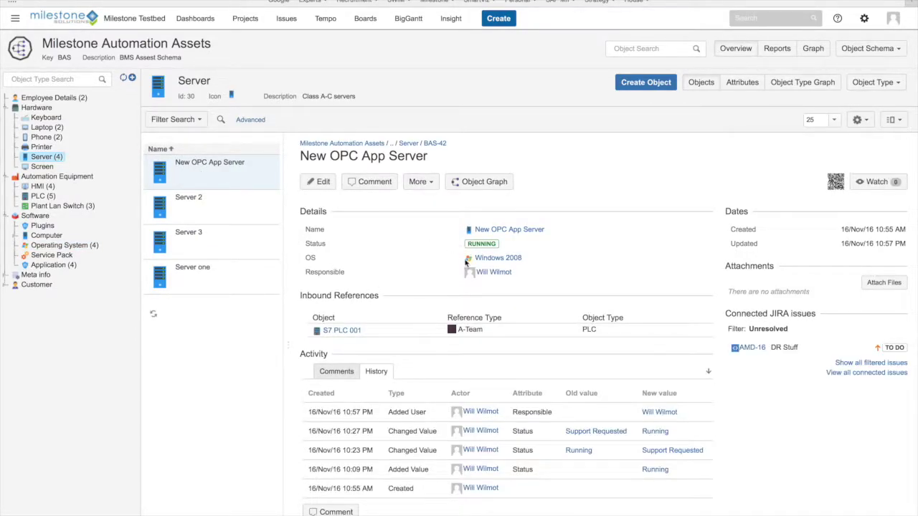
left_click_drag(306, 259, 324, 258)
left_click_drag(329, 156, 426, 156)
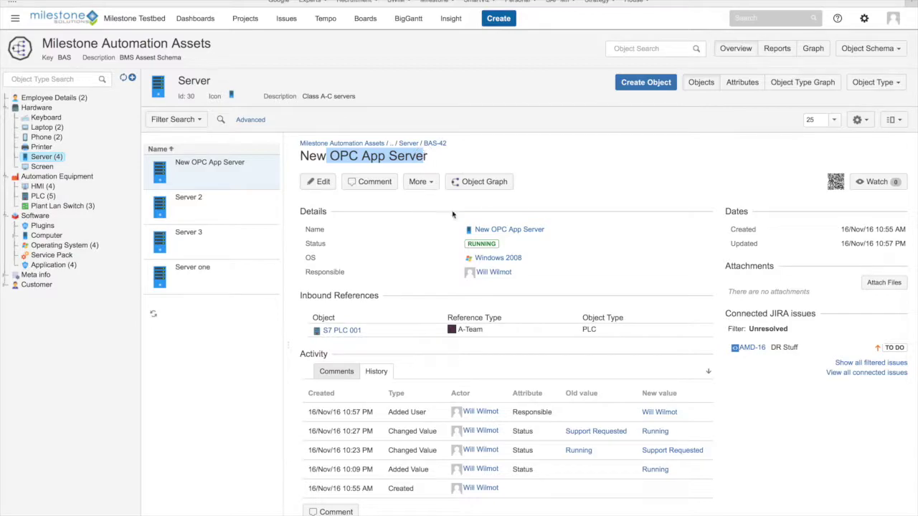
mouse_move(492, 259)
left_click(263, 207)
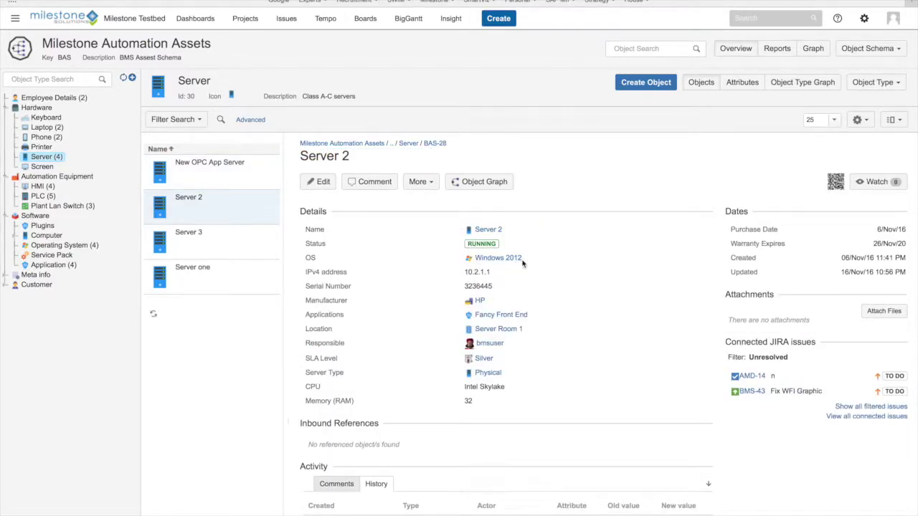
left_click(224, 240)
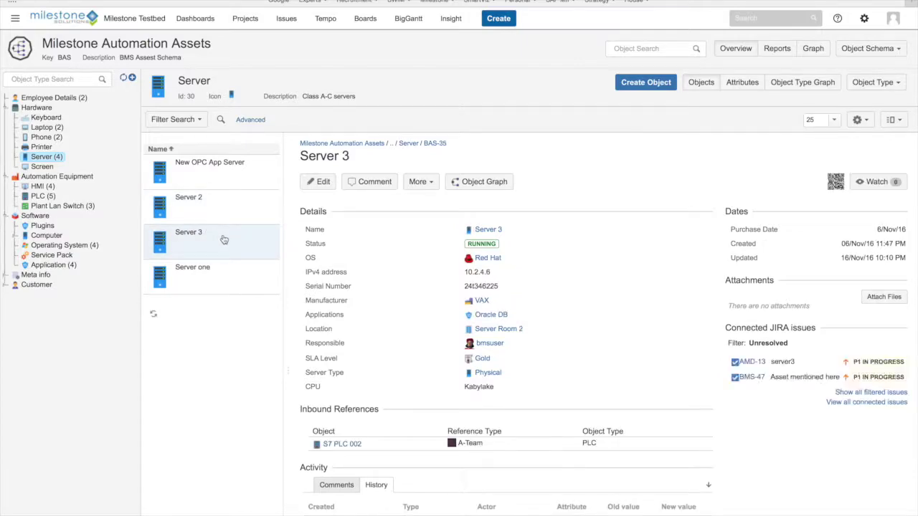
left_click(237, 276)
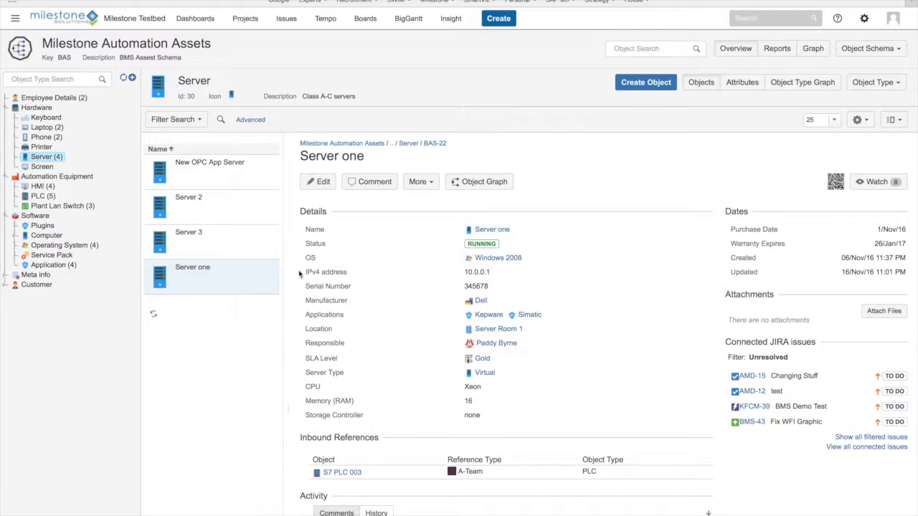
Open Server one's Windows 2008 operating system record, preview its Server one reference, and view the Windows 2012 record
left_click_drag(525, 262, 489, 262)
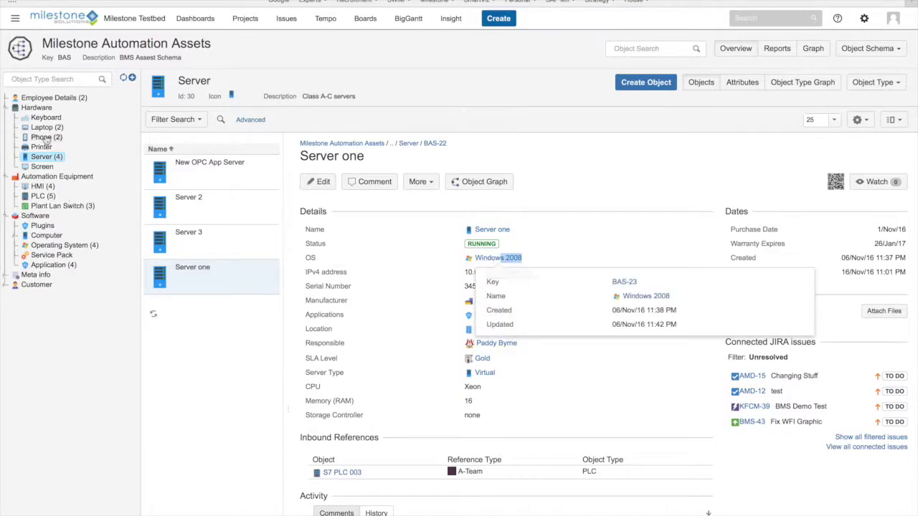
left_click(509, 260)
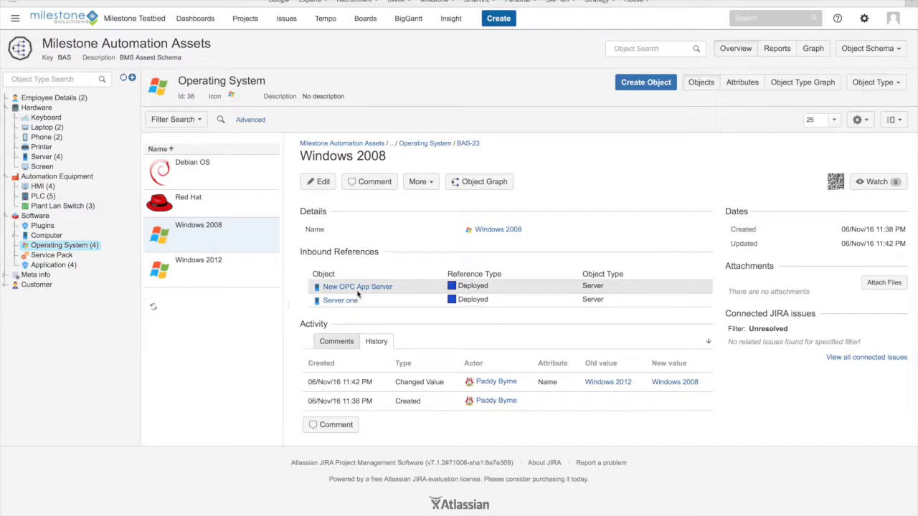
mouse_move(358, 308)
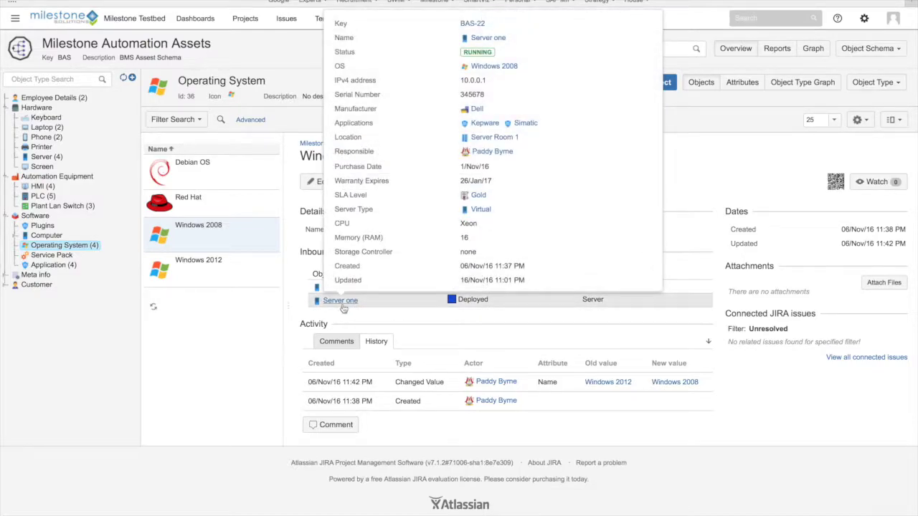
left_click(210, 269)
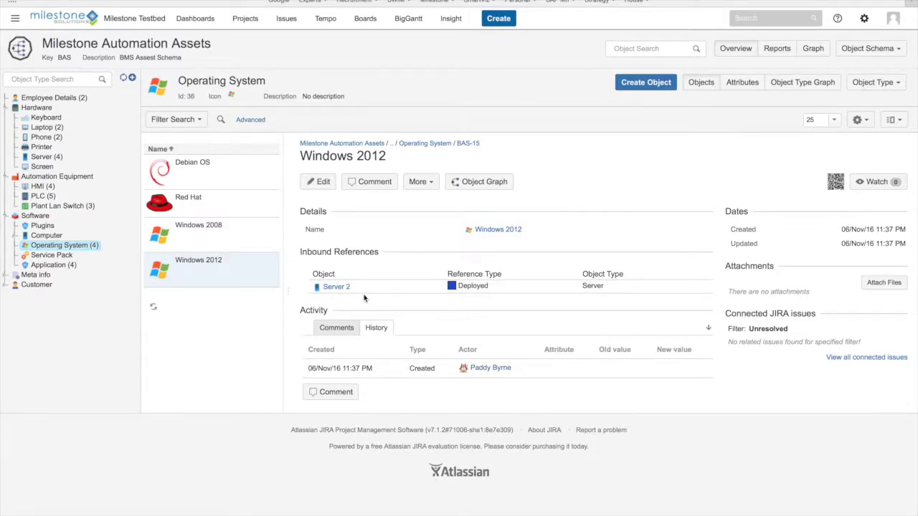
Open Server 2 from the Windows 2012 inbound references and review its details, including the SLA level
left_click(336, 288)
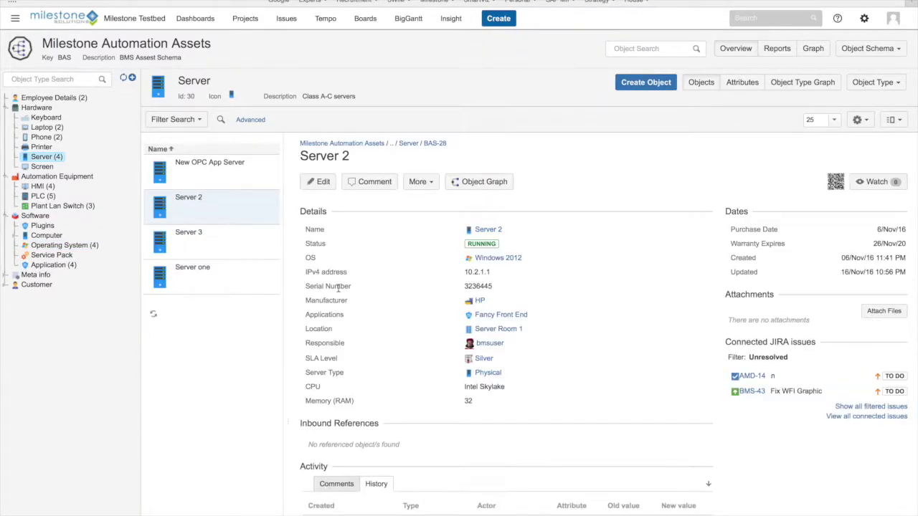
left_click_drag(308, 159, 347, 157)
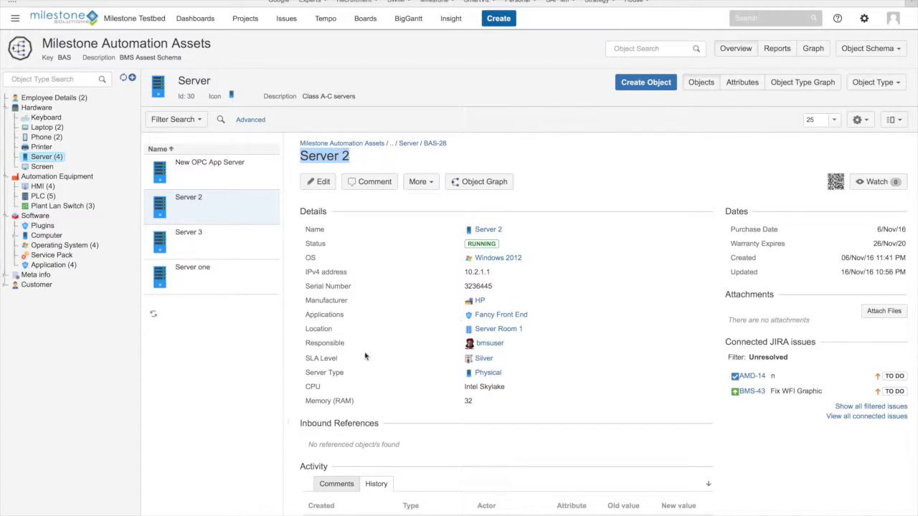
left_click_drag(304, 230, 531, 404)
left_click(379, 307)
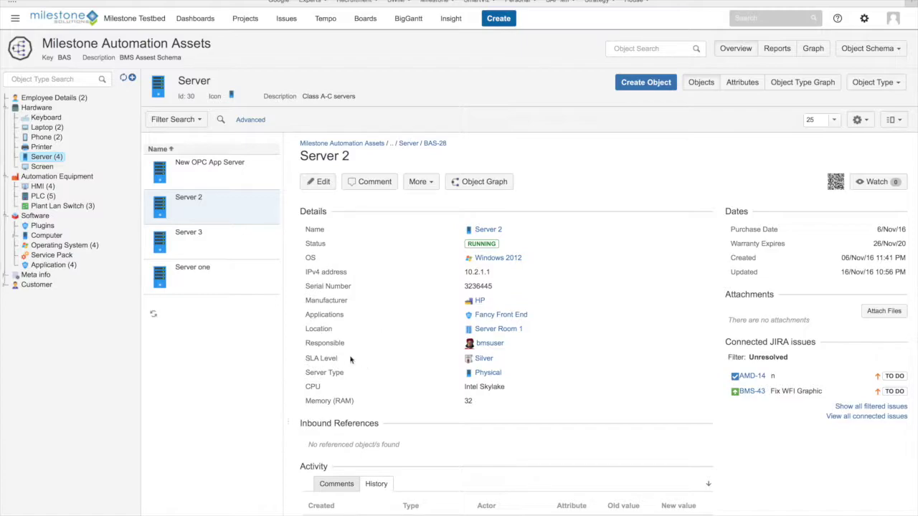
left_click_drag(307, 357, 341, 359)
left_click(481, 360)
left_click_drag(482, 359, 464, 358)
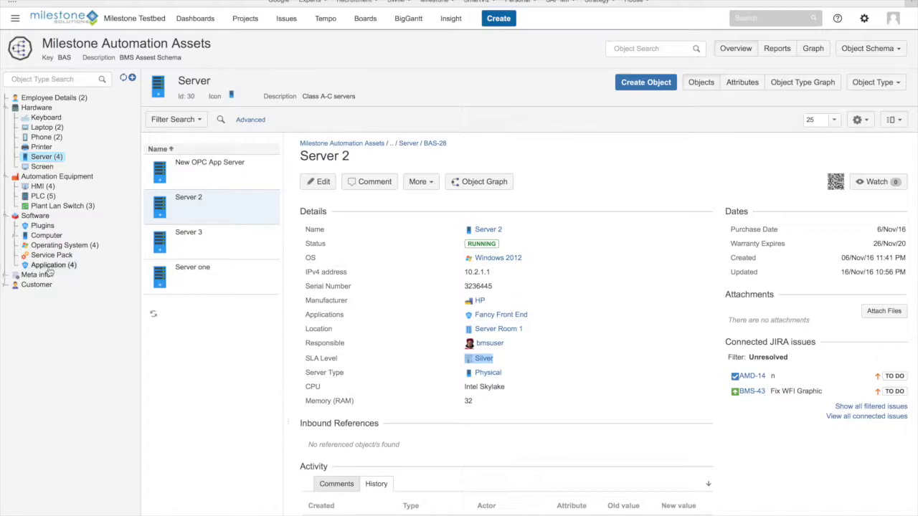
Expand the Meta info category, compare the servers referencing the Gold and Silver SLA levels, and follow Gold's Server 3 reference
left_click(6, 275)
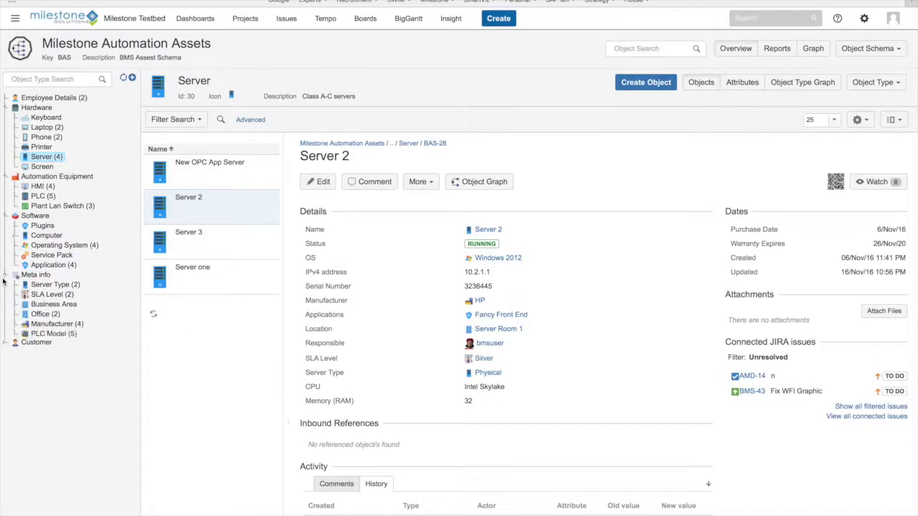
left_click(55, 296)
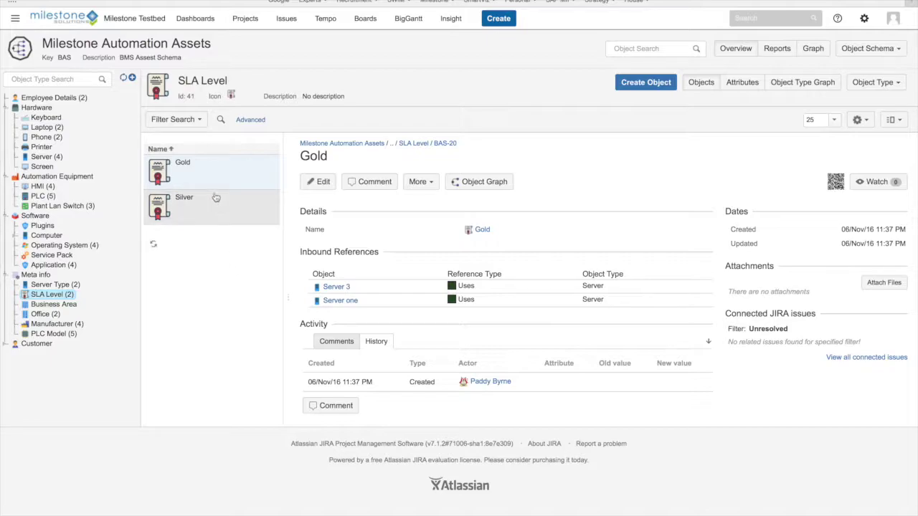
left_click(199, 174)
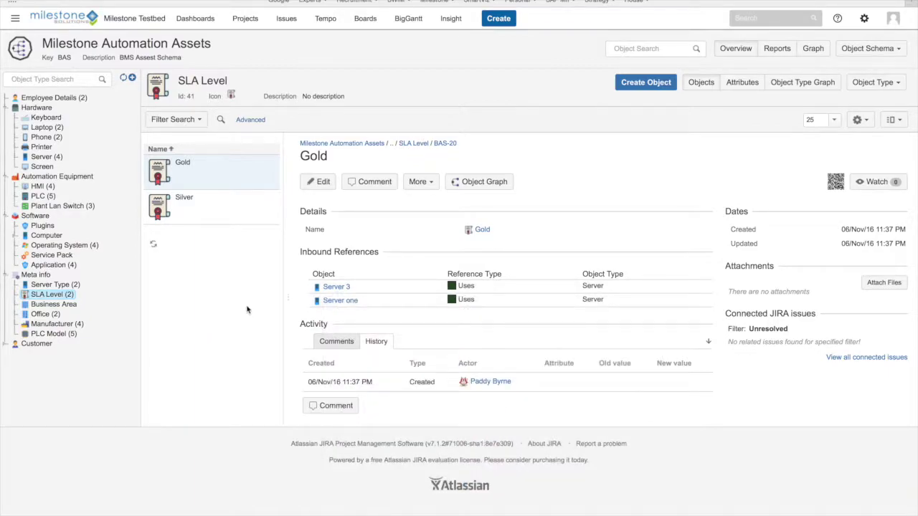
left_click(205, 213)
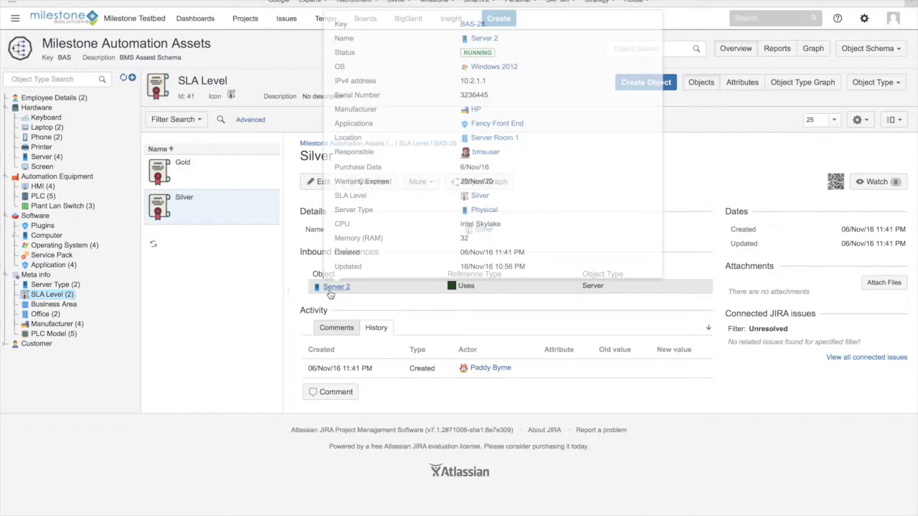
left_click(214, 176)
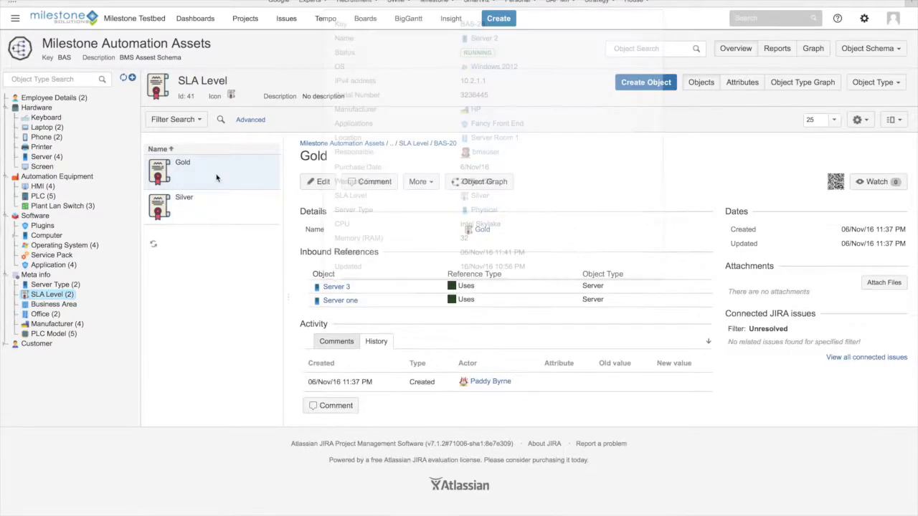
left_click(344, 290)
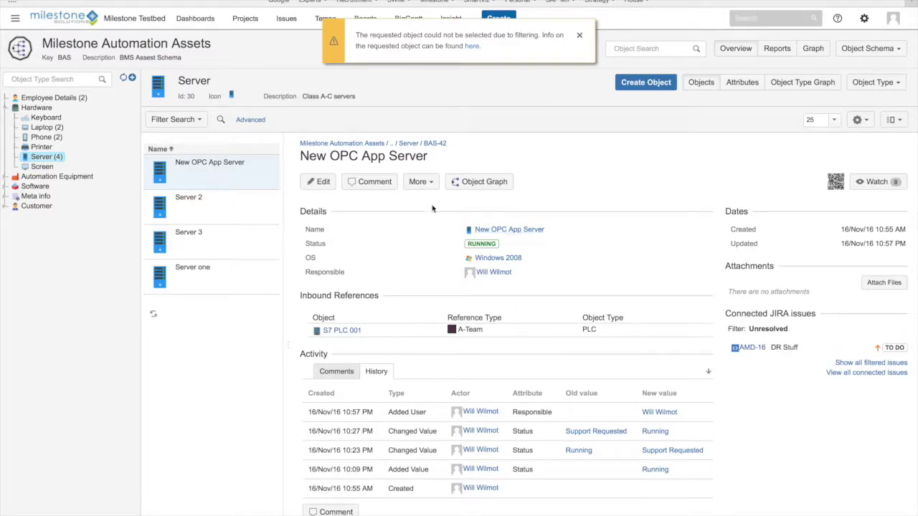
left_click(579, 36)
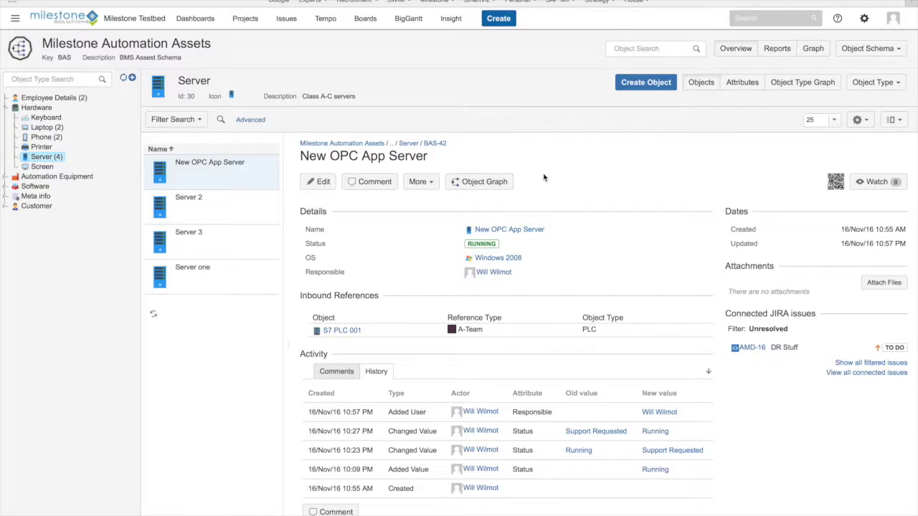
Examine the Server object type graph, moving the Server node and inspecting SLA Level, Server Type and Application, and return to the objects
left_click(780, 85)
left_click(803, 83)
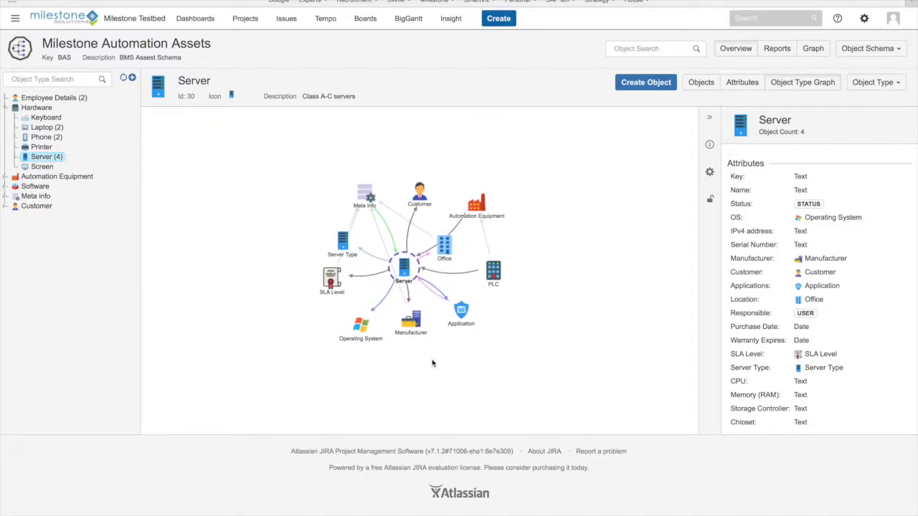
left_click_drag(401, 272, 440, 288)
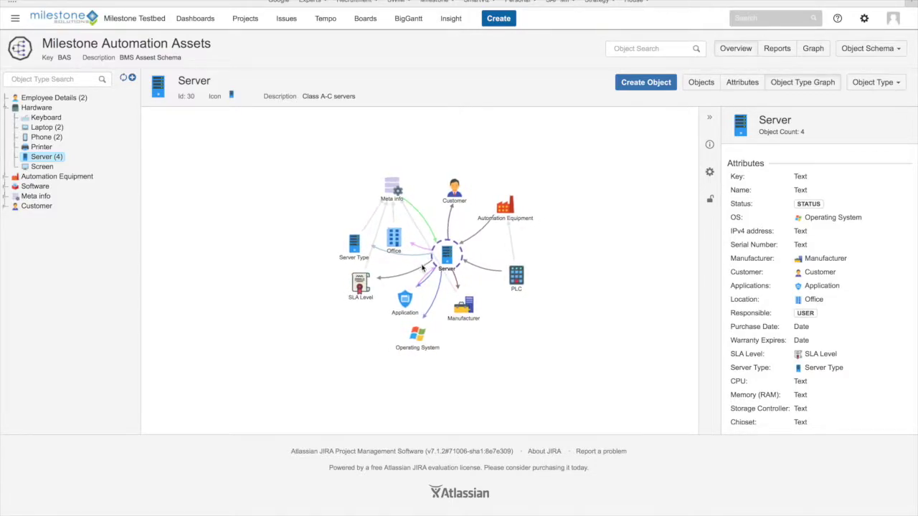
left_click(359, 286)
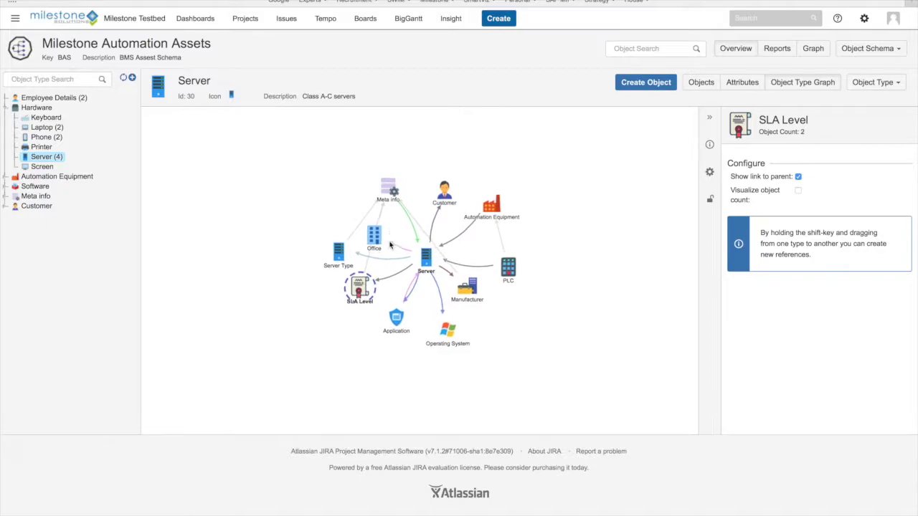
left_click(337, 257)
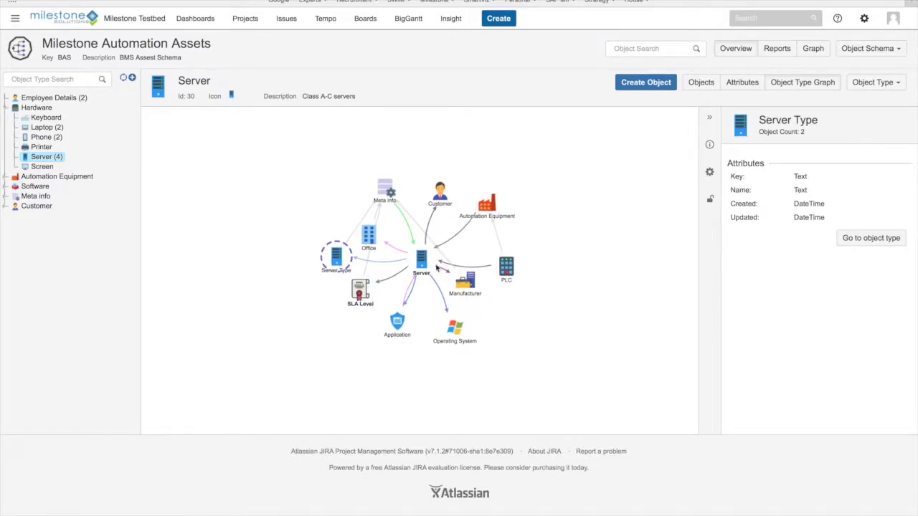
left_click(400, 330)
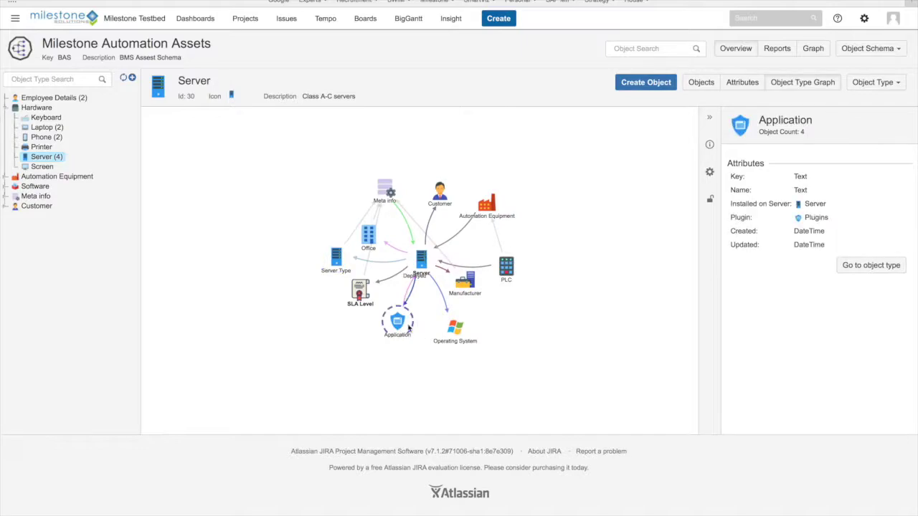
left_click(701, 84)
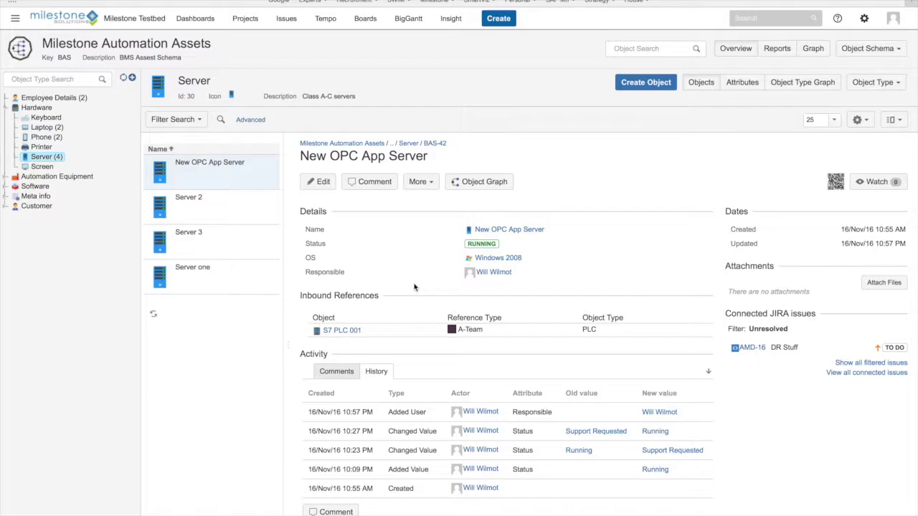
Expand the Software category and view Windows 2008, the Service Pack type and the Automation Equipment type
left_click(7, 186)
left_click(66, 217)
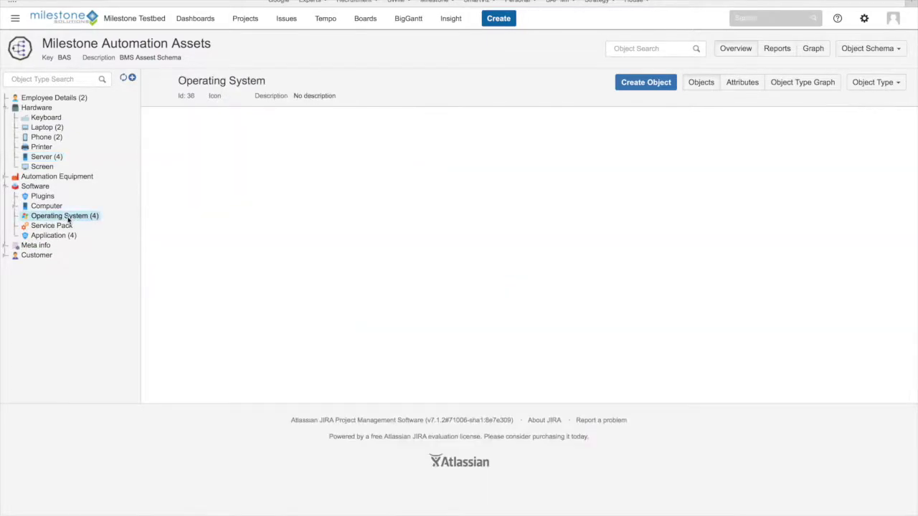
left_click(198, 231)
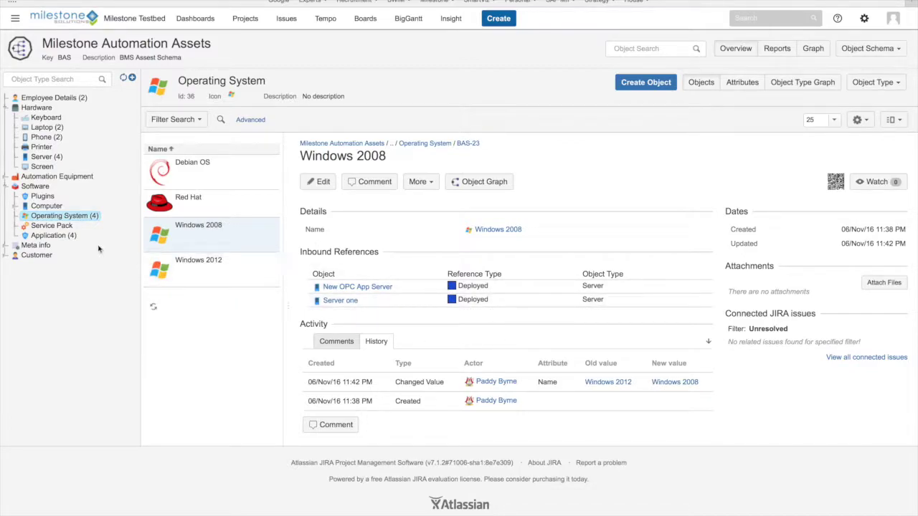
left_click(63, 228)
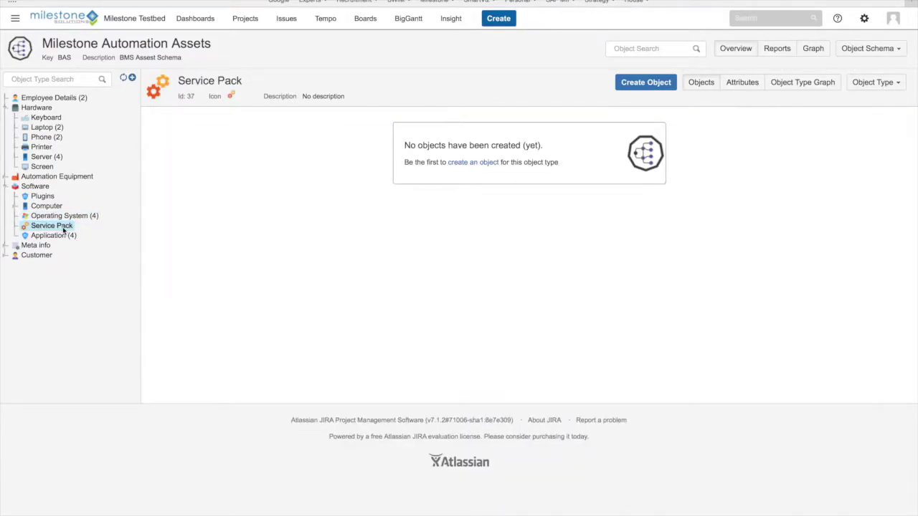
left_click(65, 217)
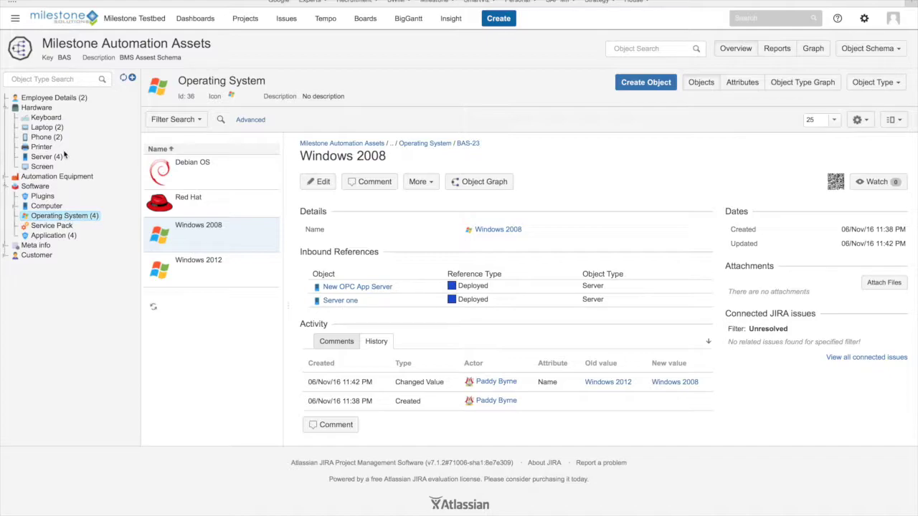
left_click(57, 177)
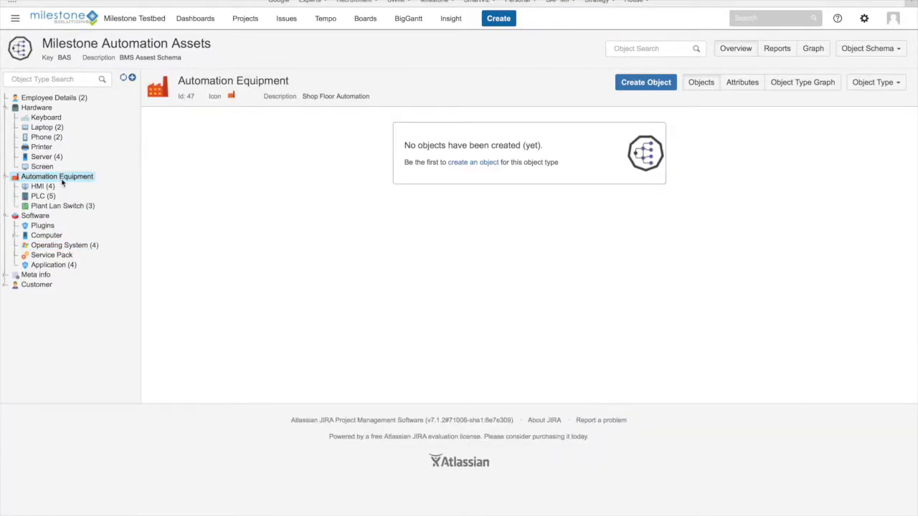
Start a new Server object named "Server - Demo Presentation" with status Running and operating system Windows 2008
left_click(57, 159)
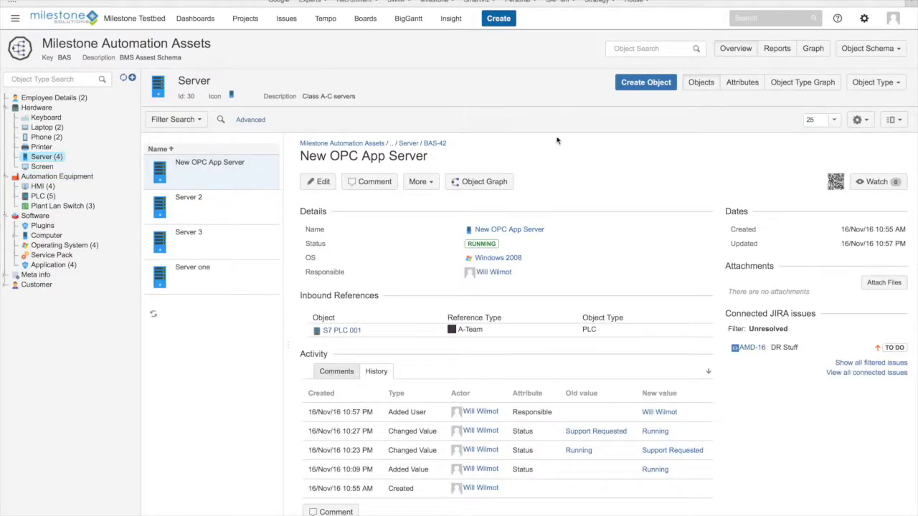
left_click(665, 84)
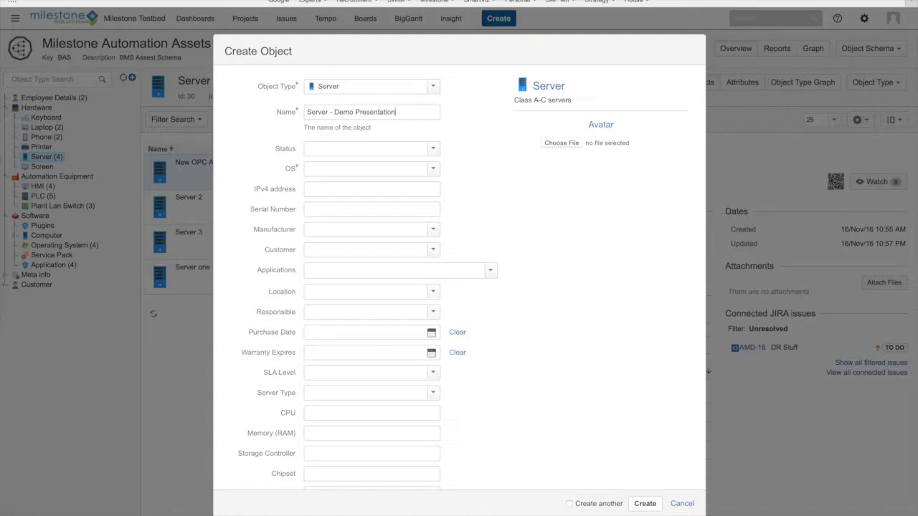
left_click(431, 150)
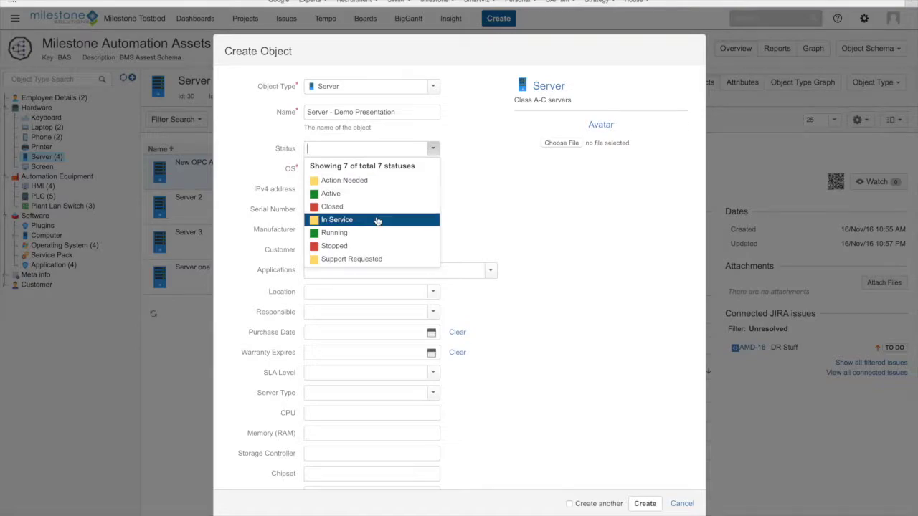
left_click(375, 236)
left_click(433, 169)
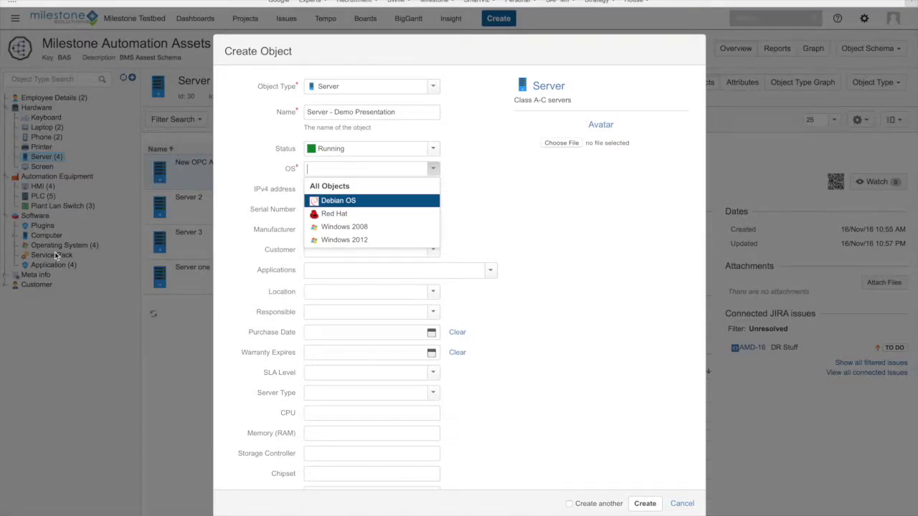
left_click(362, 226)
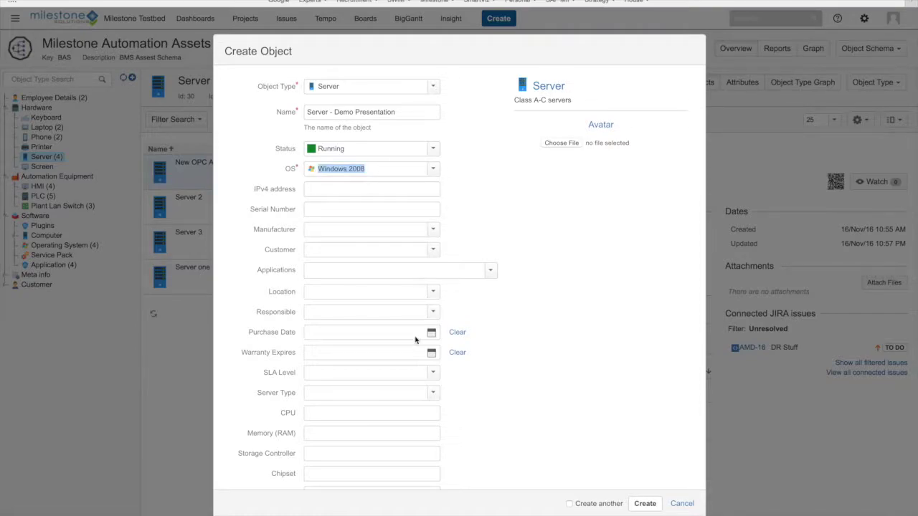
Set the new server's Server Type to Virtual and its location to Server Room 2
left_click(433, 393)
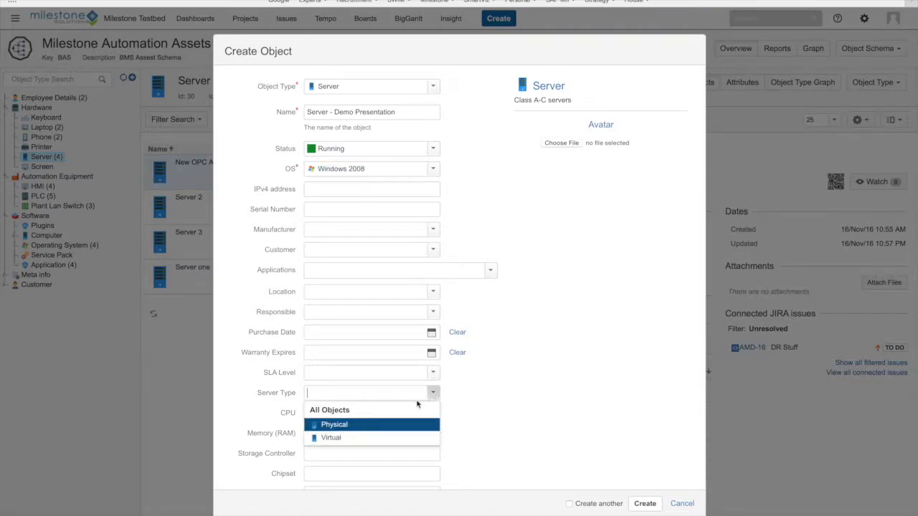
left_click(338, 438)
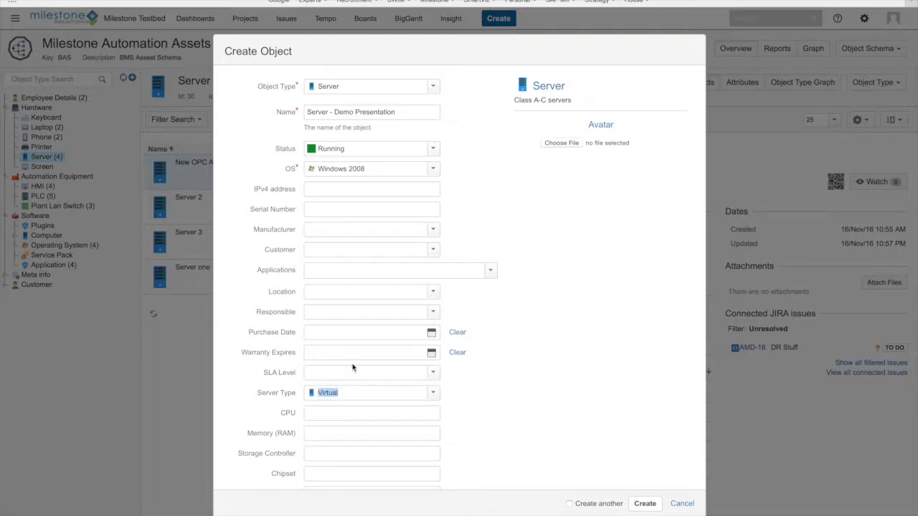
left_click(432, 293)
left_click(380, 337)
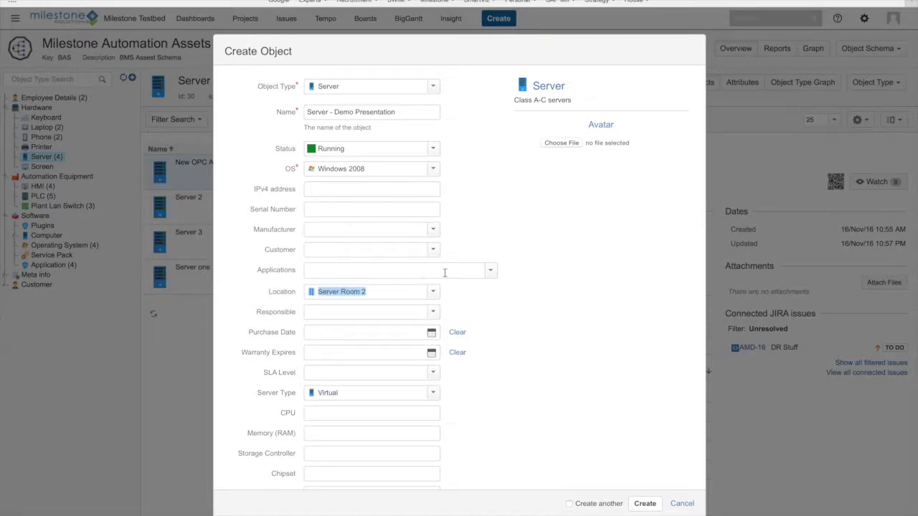
Add Oracle DB and Kepware as the new server's applications and create the object
left_click(491, 276)
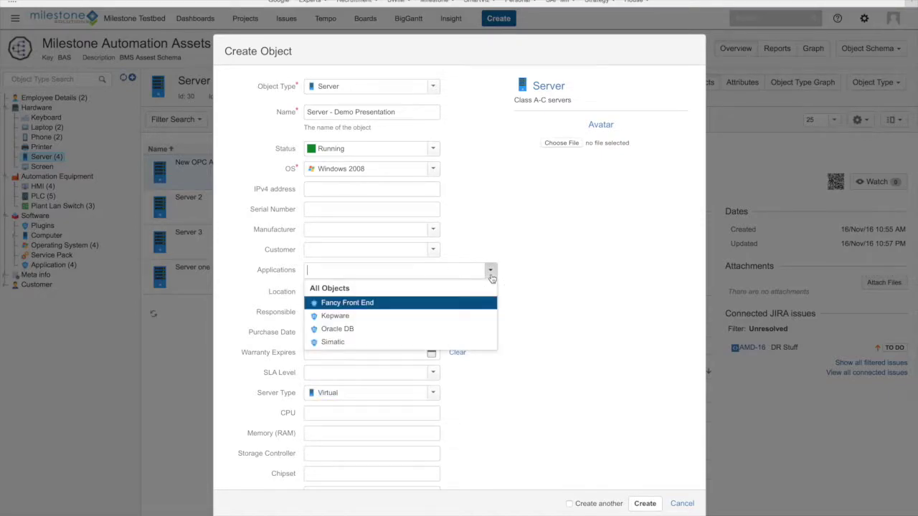
left_click(337, 329)
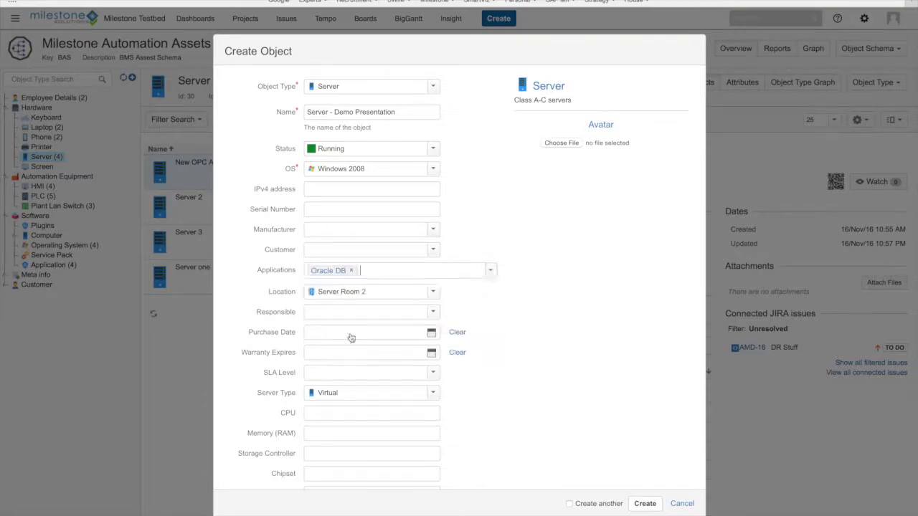
left_click(490, 270)
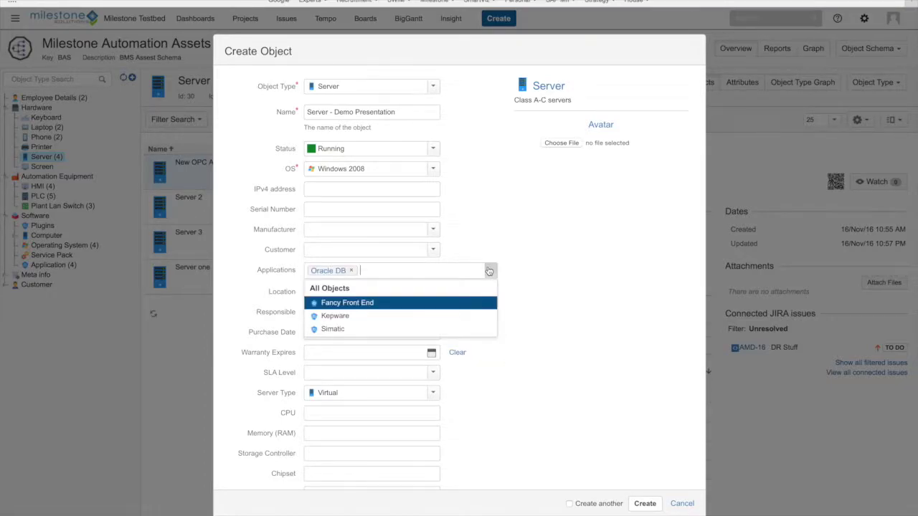
left_click(351, 316)
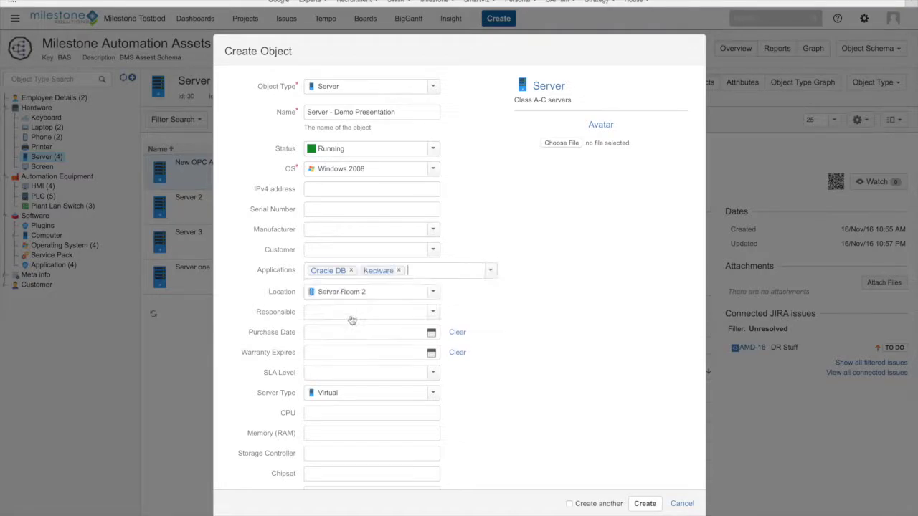
scroll(464, 391, "down", 1)
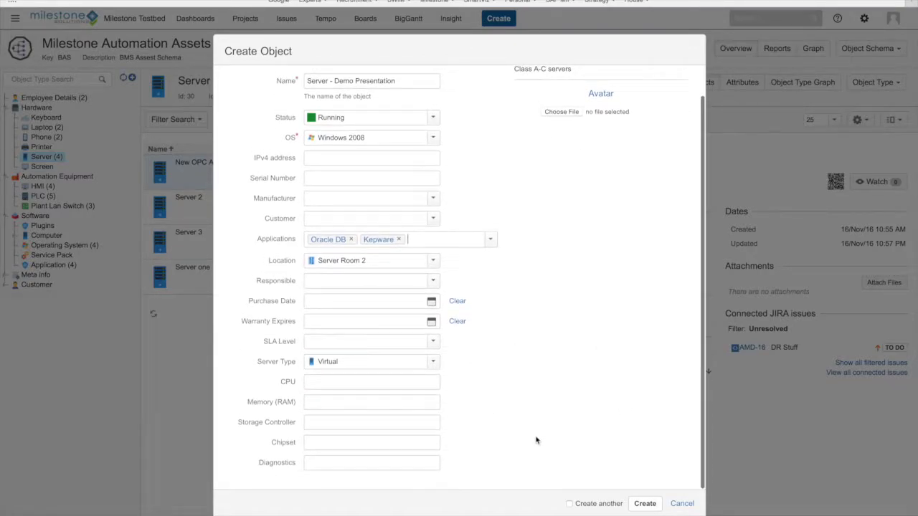
left_click(644, 504)
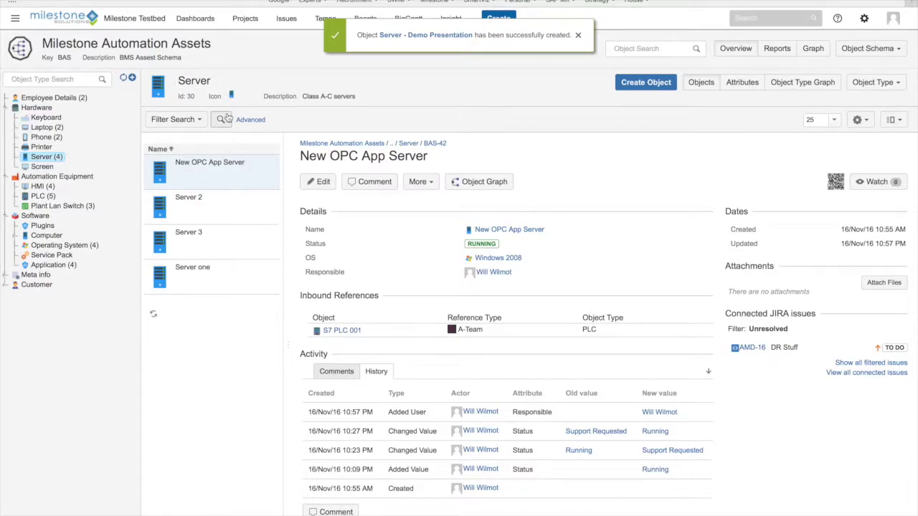
Open the "Server - Demo Presentation" object and follow its Windows 2008 reference to examine the servers using that operating system
left_click(53, 159)
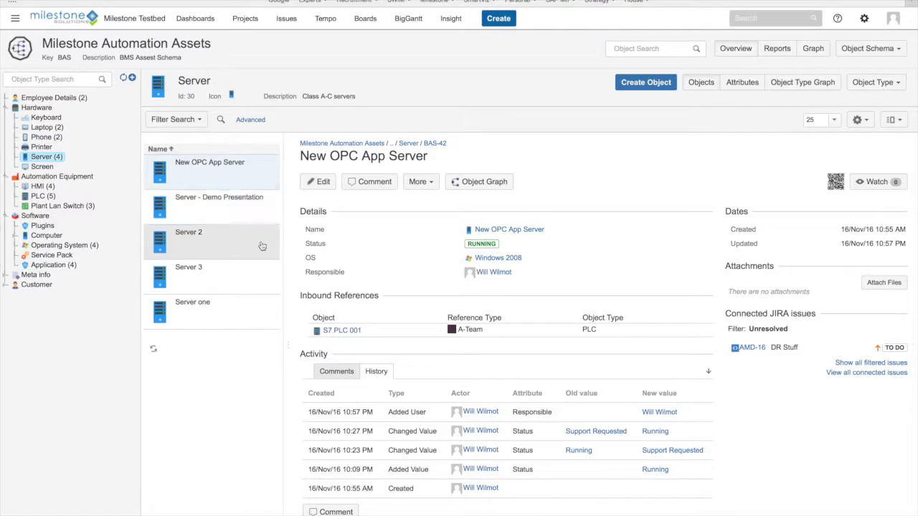
mouse_move(494, 261)
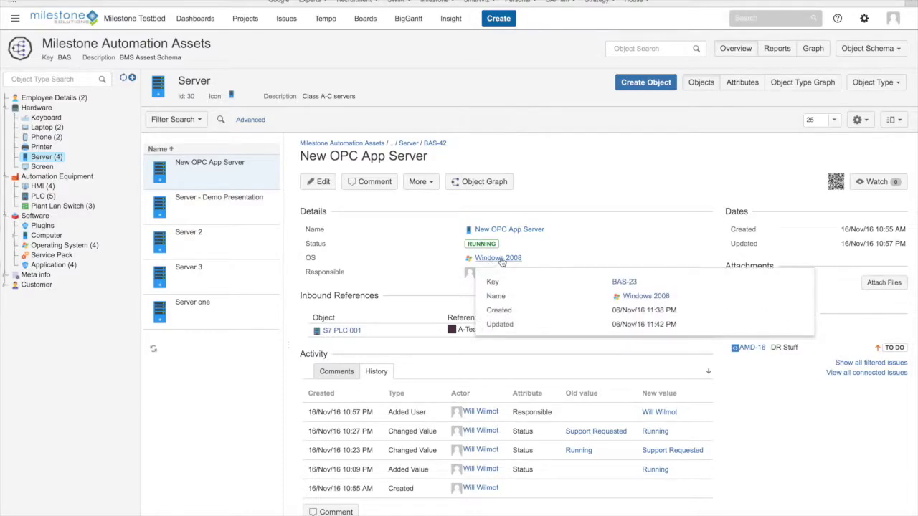
left_click(228, 174)
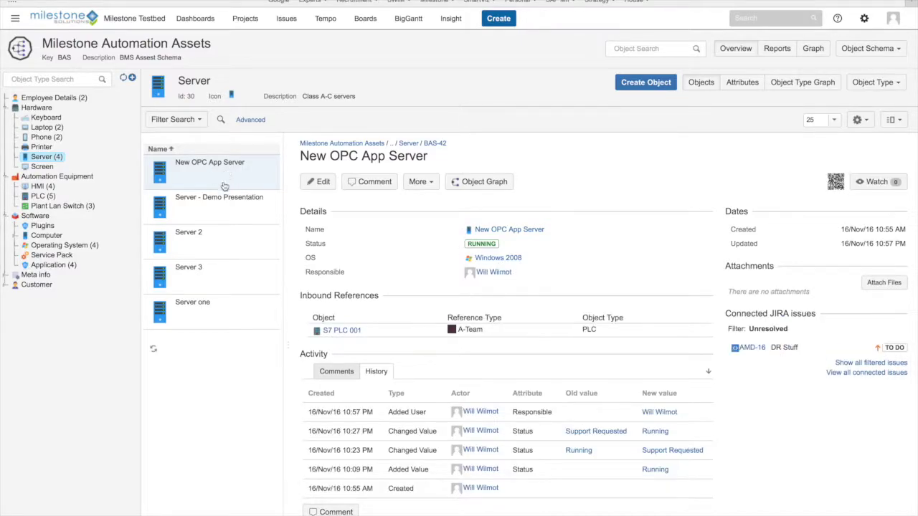
left_click(228, 208)
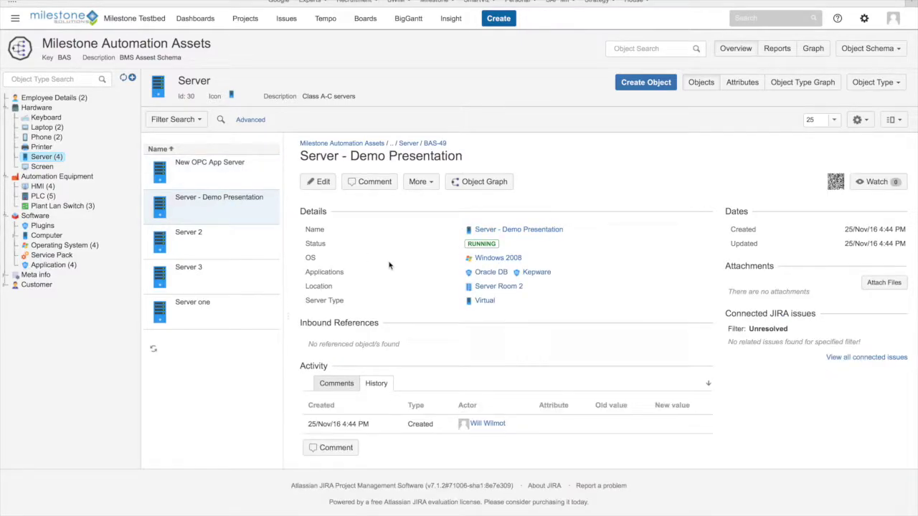
left_click(516, 261)
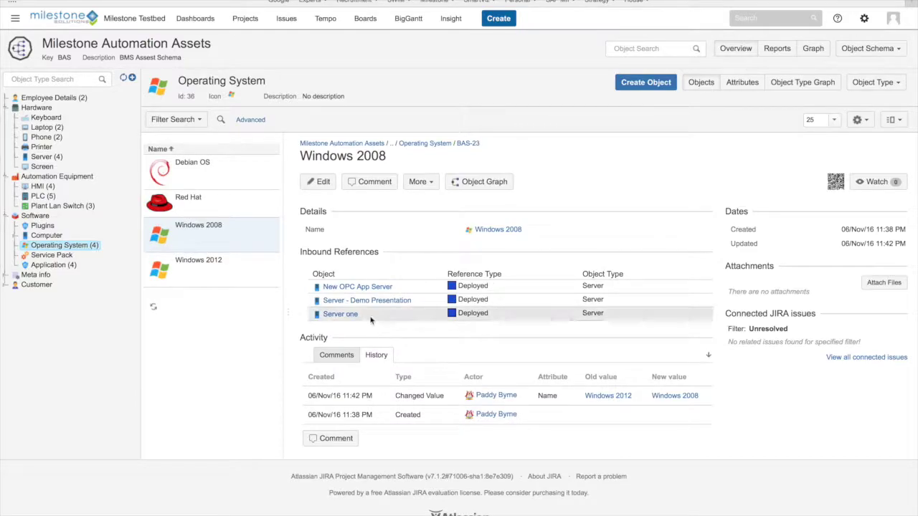
mouse_move(358, 301)
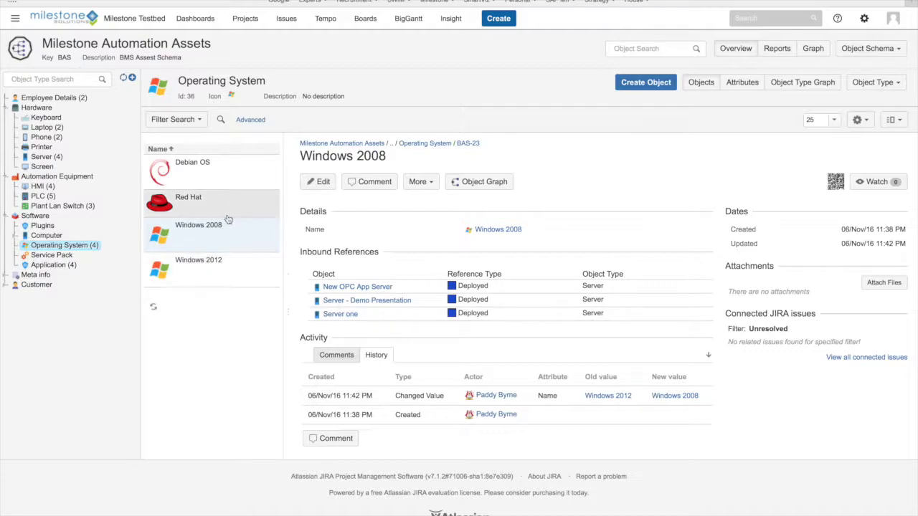
Browse the PLC objects L55 PLC 002, L64 PLC 001 and S7 PLC 001, examining the PLC Type attribute
left_click(41, 196)
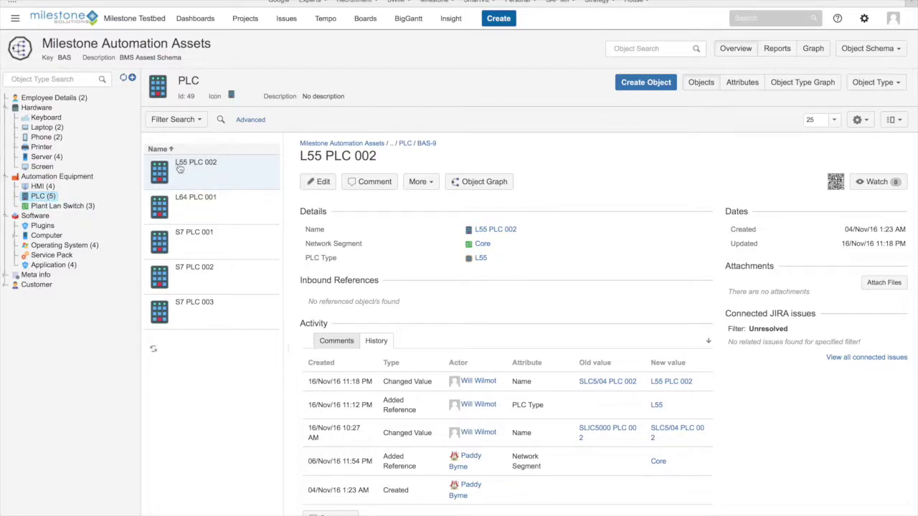
left_click(199, 218)
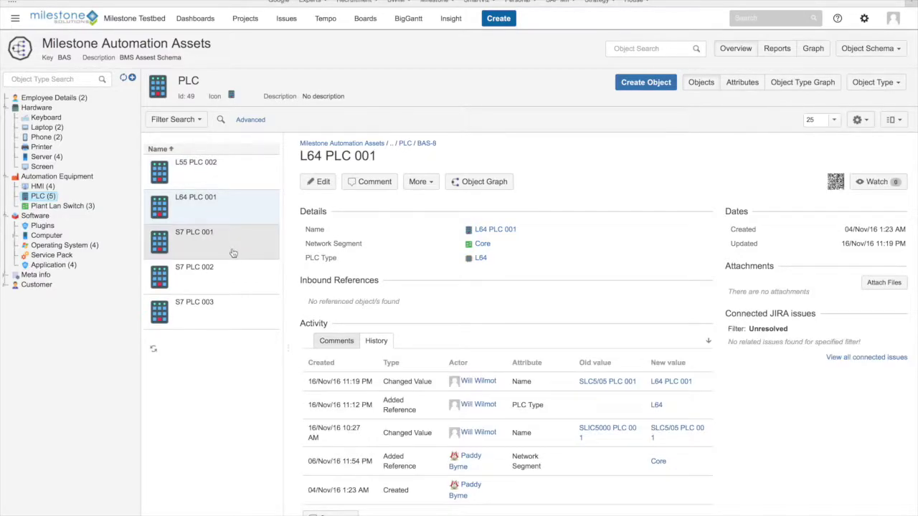
left_click(232, 252)
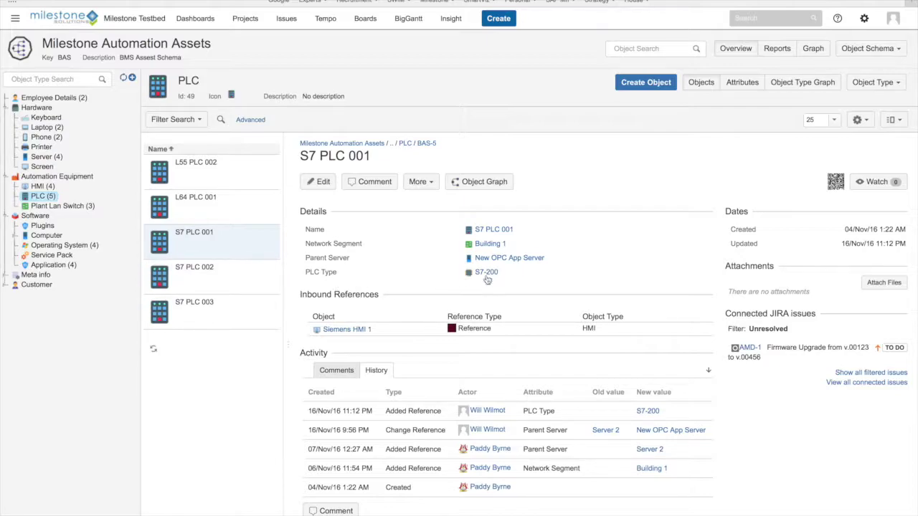
left_click_drag(339, 277, 308, 273)
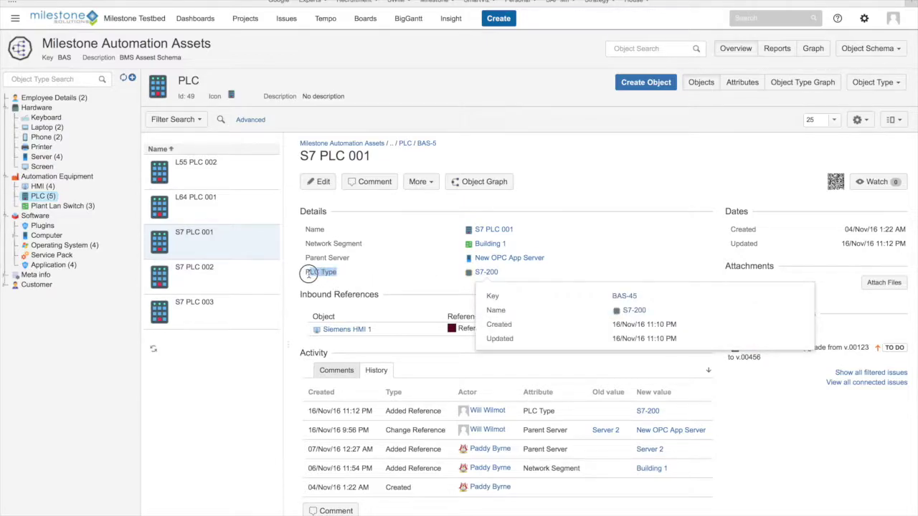
left_click(396, 261)
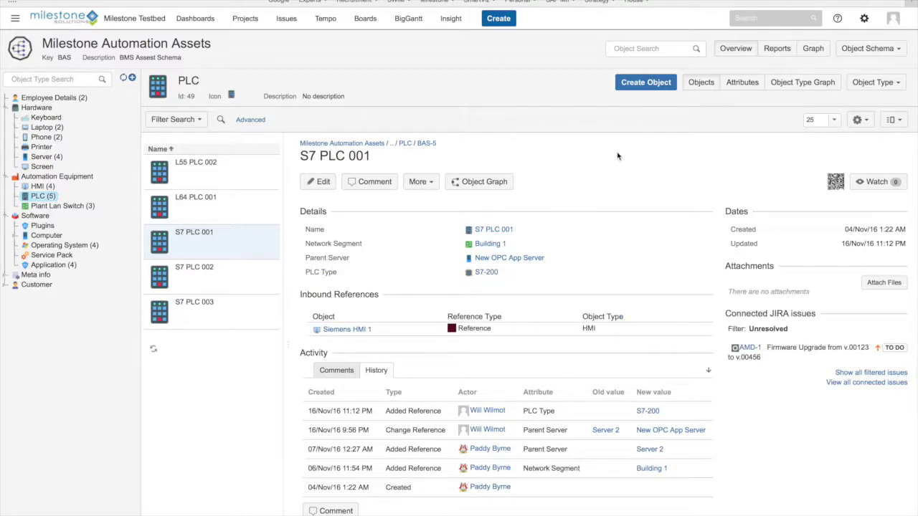
Follow S7 PLC 001's S7-200 type reference and look through the L64, S7-200, S7-300 and S7-400 PLC models
left_click_drag(340, 277, 307, 275)
left_click(485, 271)
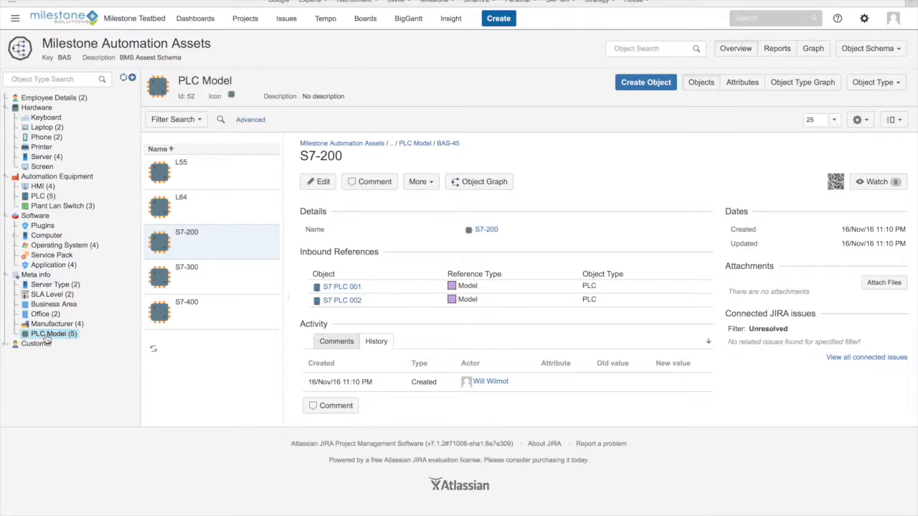
left_click(208, 203)
left_click(207, 241)
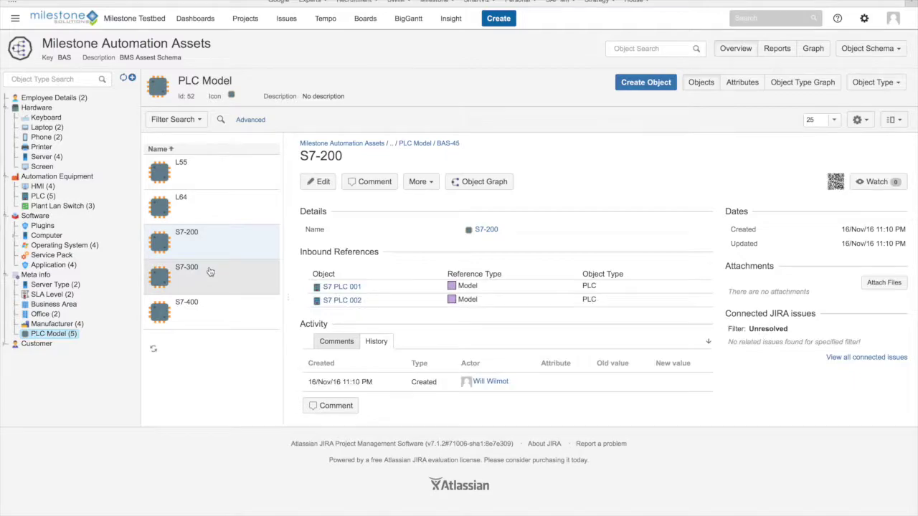
left_click(210, 272)
left_click(211, 309)
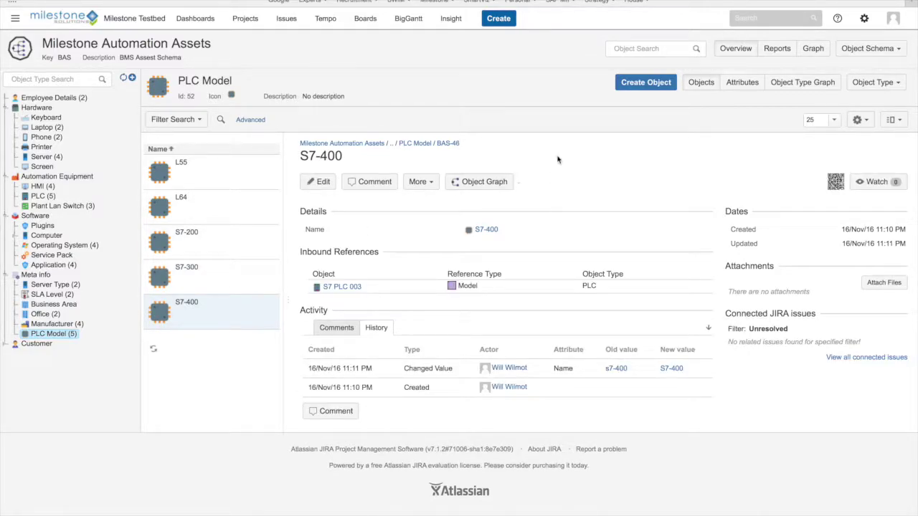
Create a PLC Model object named "Omron Something" and open it
left_click(642, 85)
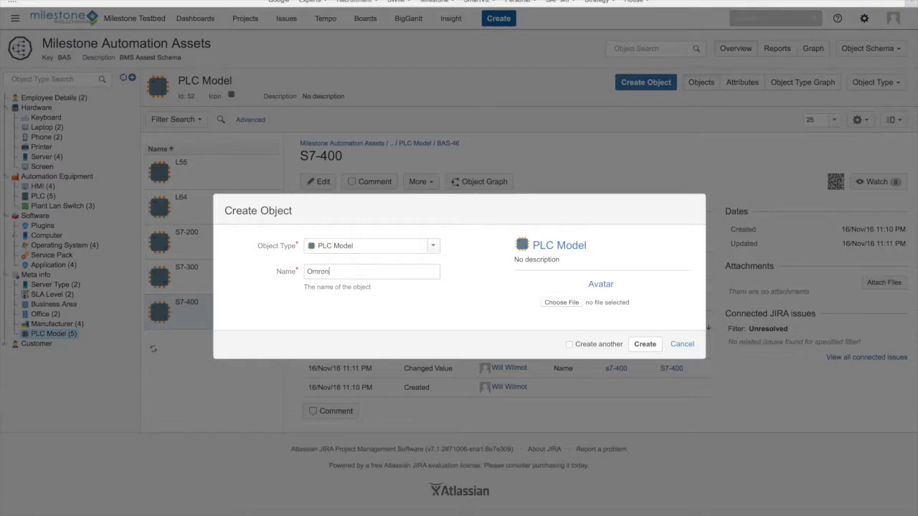
type("Omron Something")
left_click(645, 344)
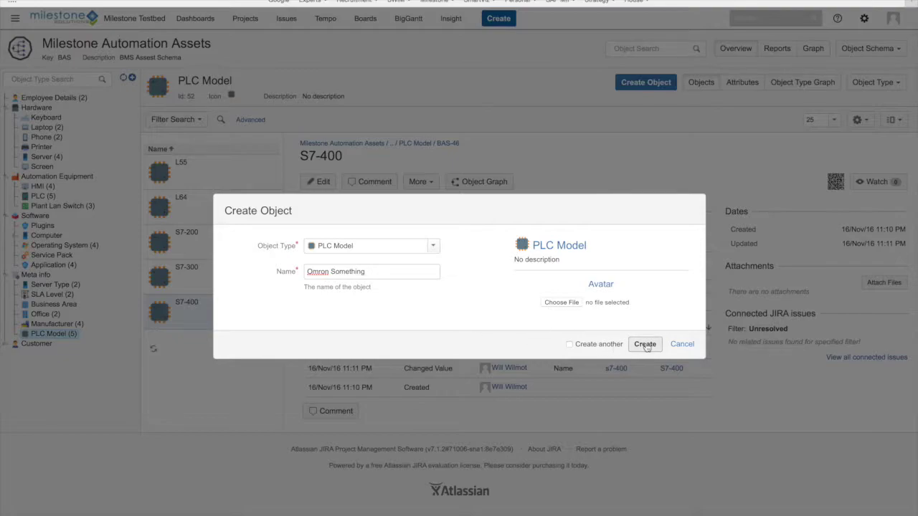
left_click(645, 344)
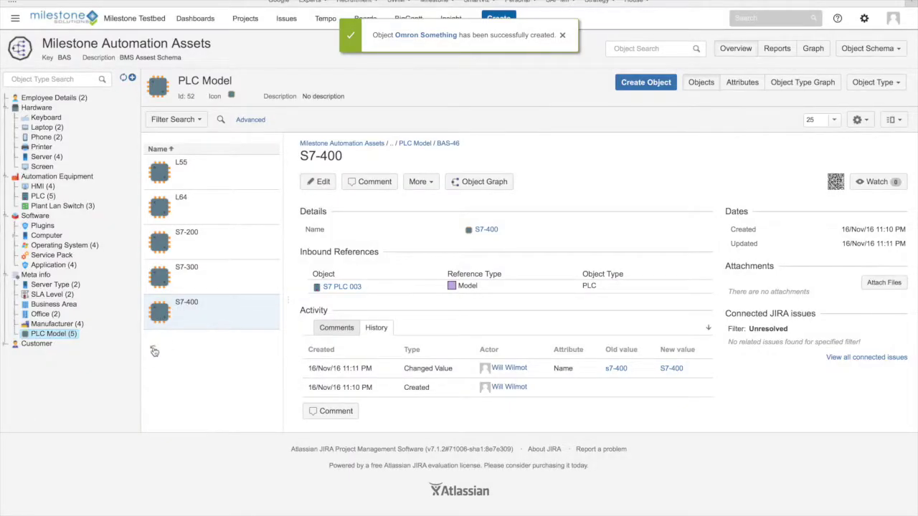
left_click(212, 242)
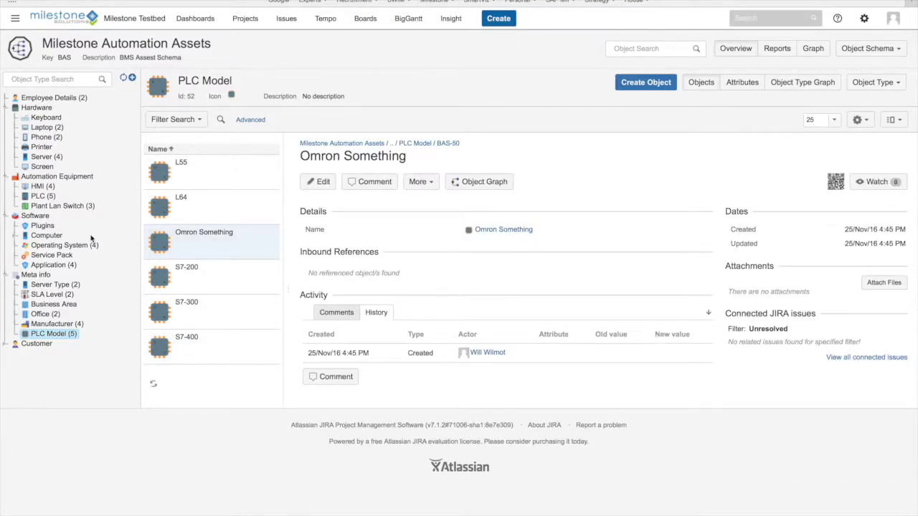
Start a new PLC object named "WFI Still 101" with network segment Core
left_click(41, 197)
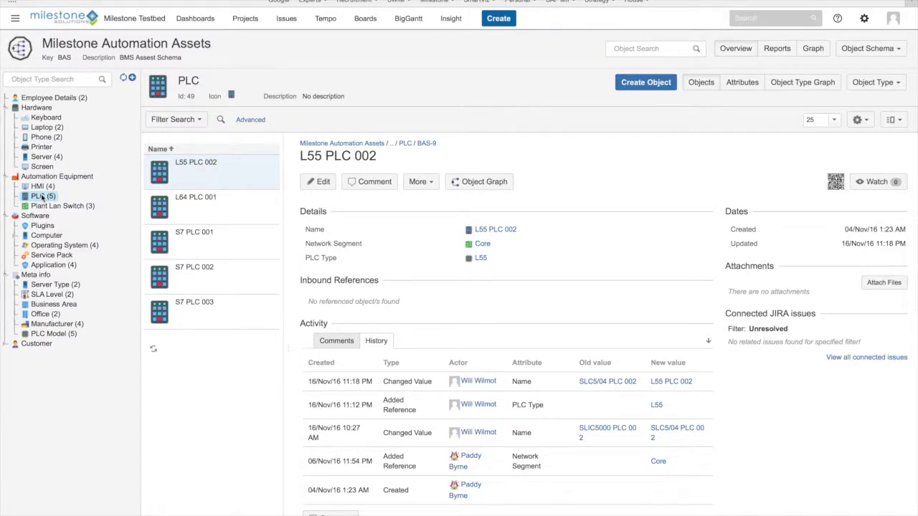
left_click(646, 82)
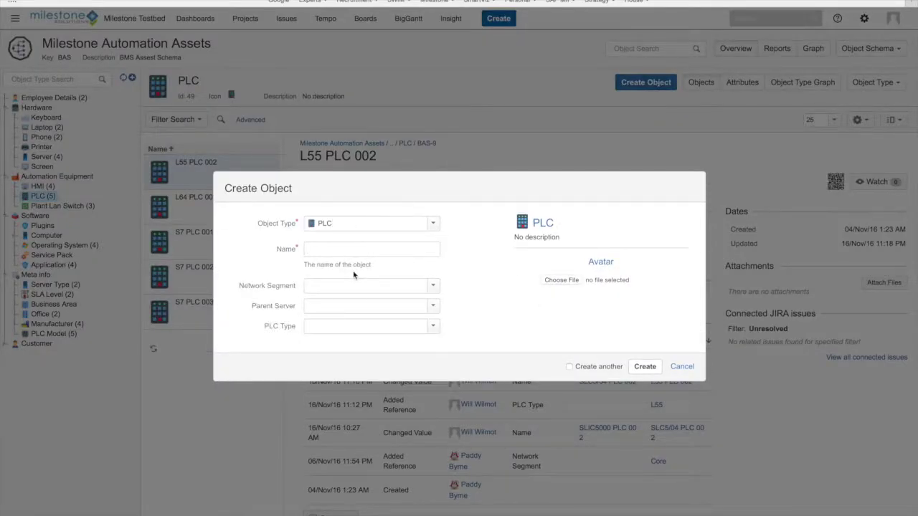
type("WFI Still 101")
left_click(433, 286)
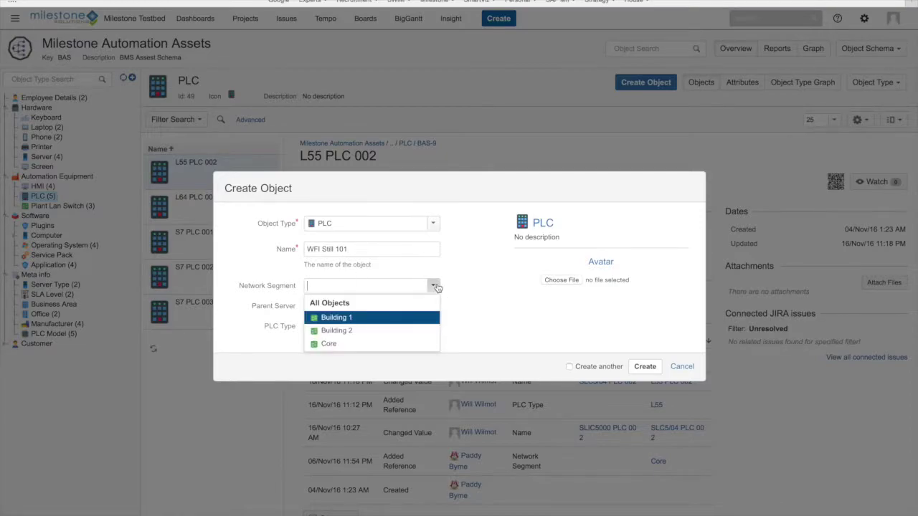
left_click(345, 344)
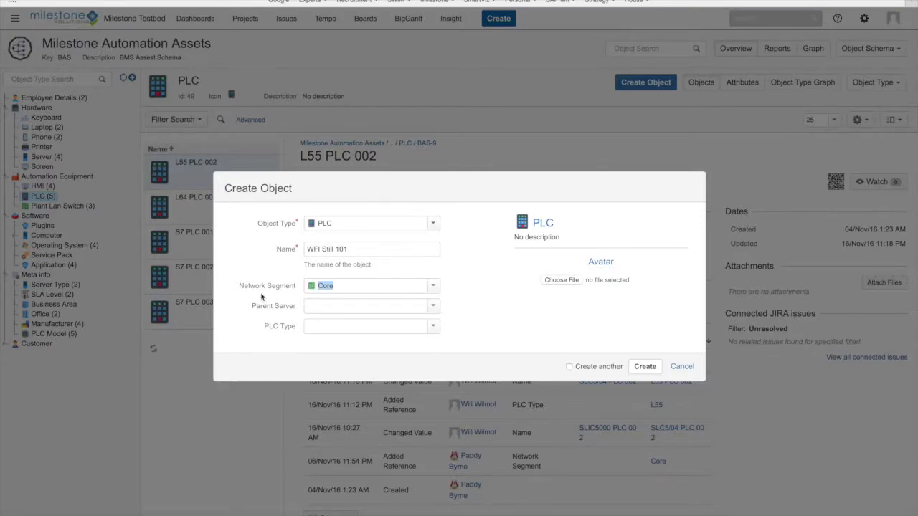
left_click_drag(250, 290, 295, 286)
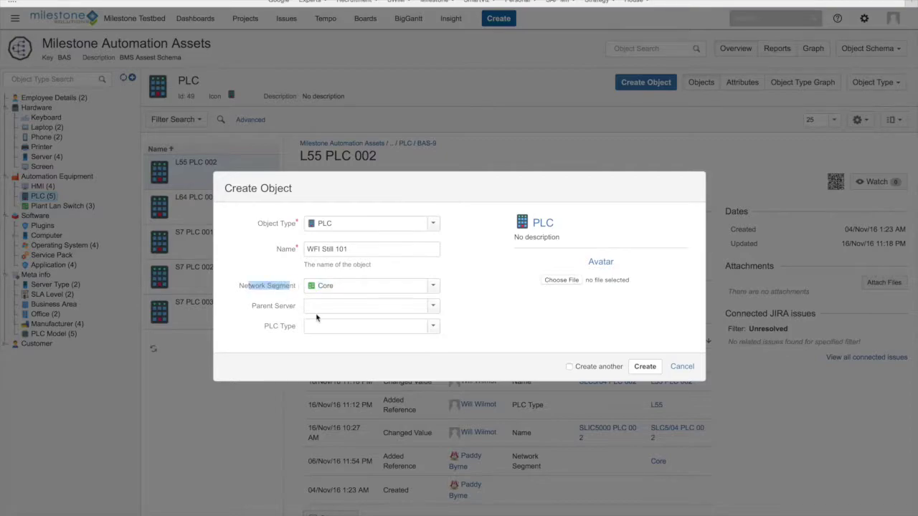
Set the parent server to New OPC App Server and the PLC type to Omron Something, and create the WFI Still 101 object
left_click(433, 307)
left_click(362, 335)
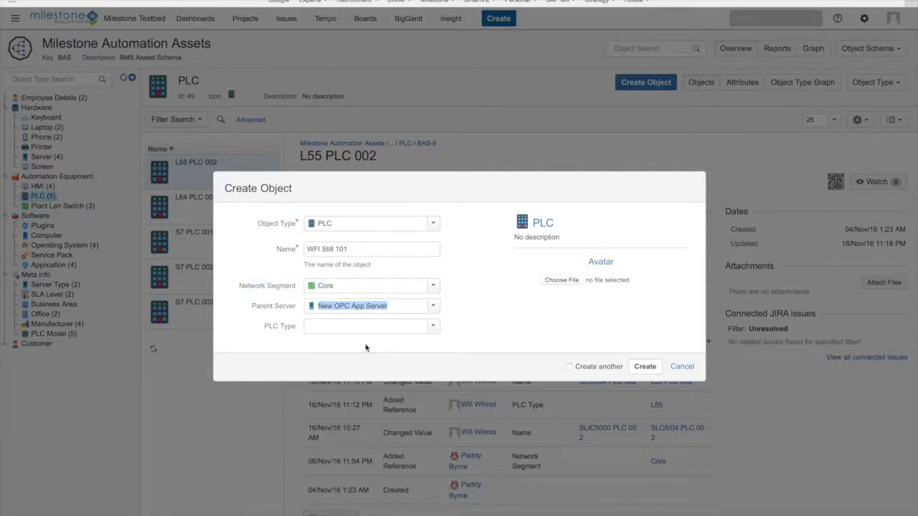
left_click(432, 326)
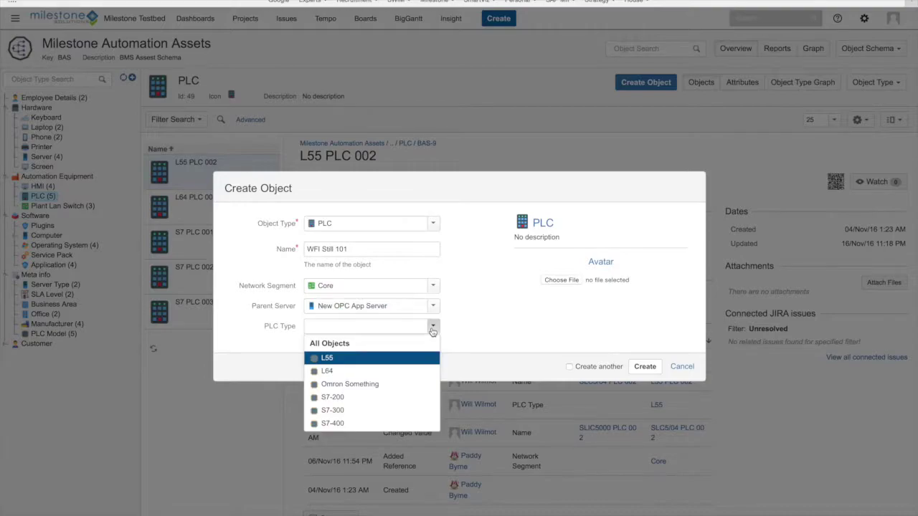
left_click(468, 331)
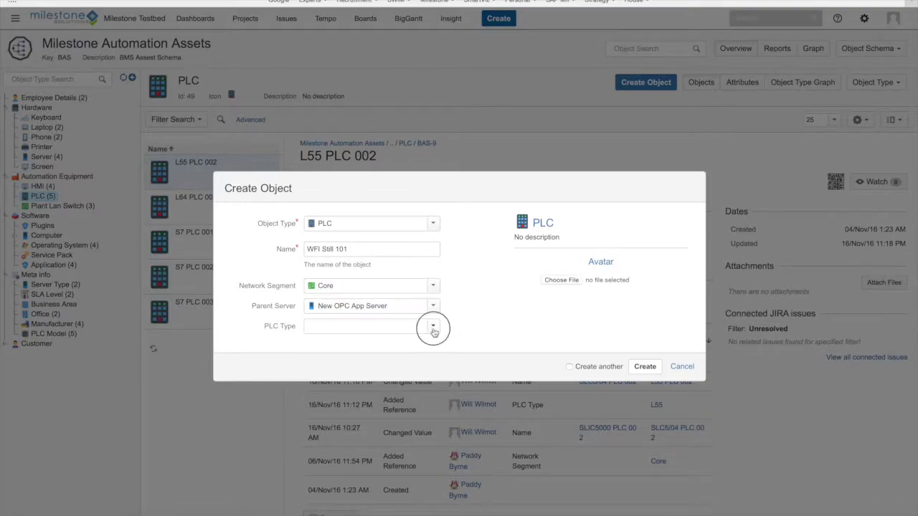
left_click(434, 331)
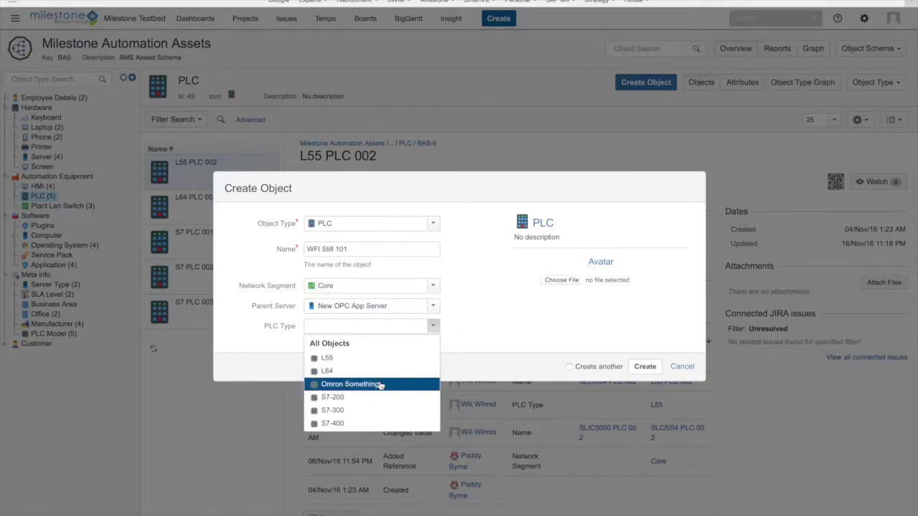
left_click(381, 383)
left_click(433, 326)
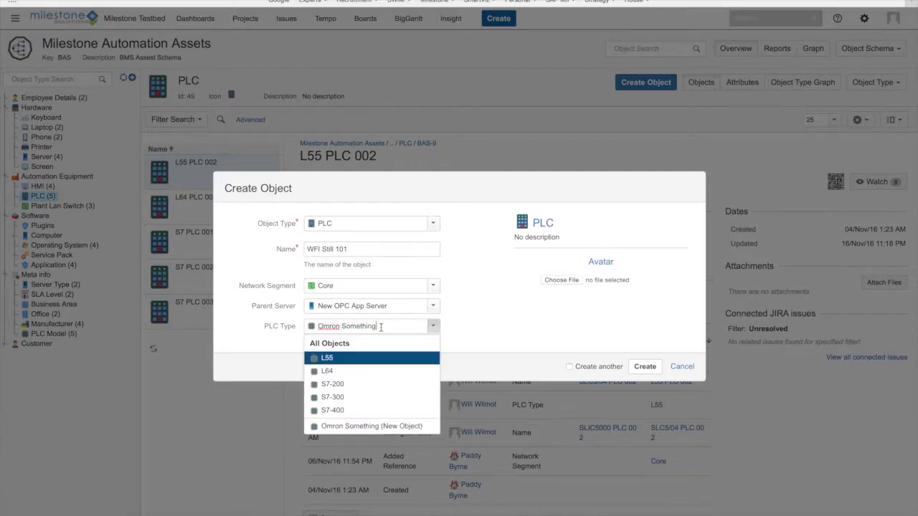
left_click(522, 323)
left_click(644, 366)
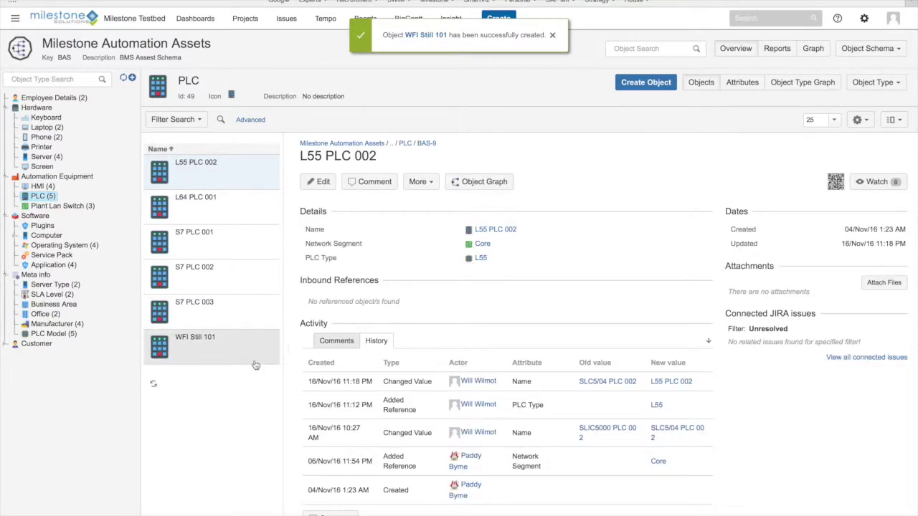
Open WFI Still 101, follow its PLC type reference, and examine the inbound references of Omron Something and S7-200
left_click(215, 355)
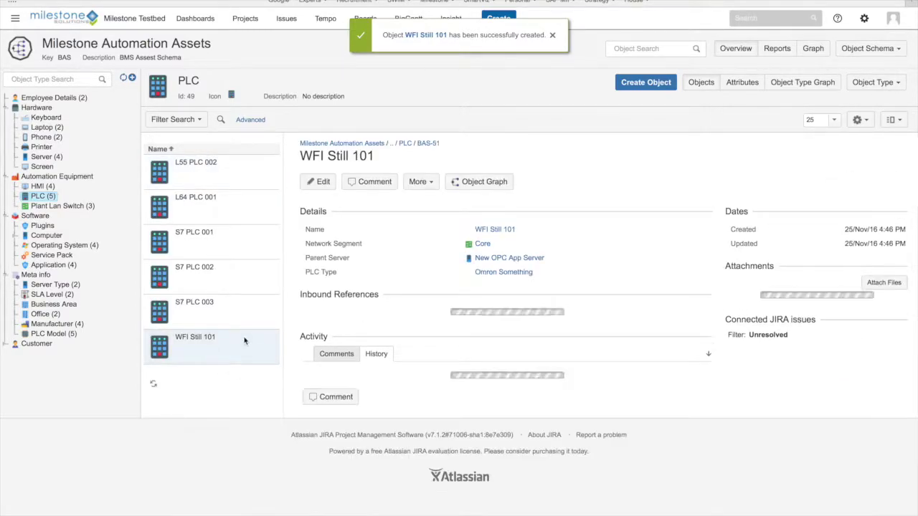
left_click(504, 272)
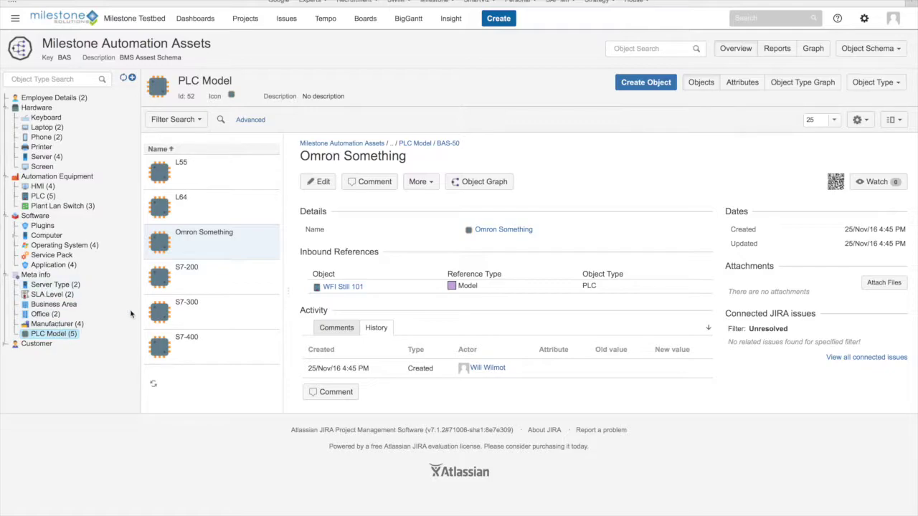
left_click(194, 276)
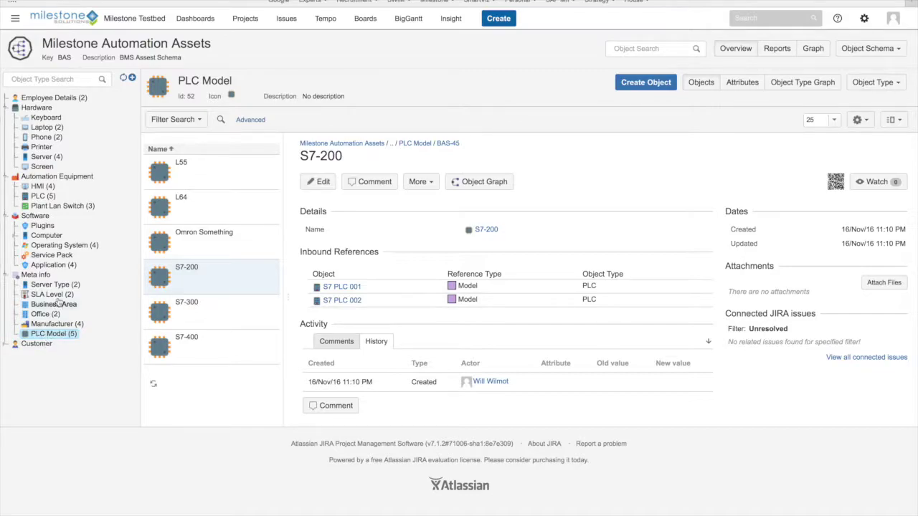
Examine the attribute fields in a blank new PLC object form, and discard the form
left_click(43, 197)
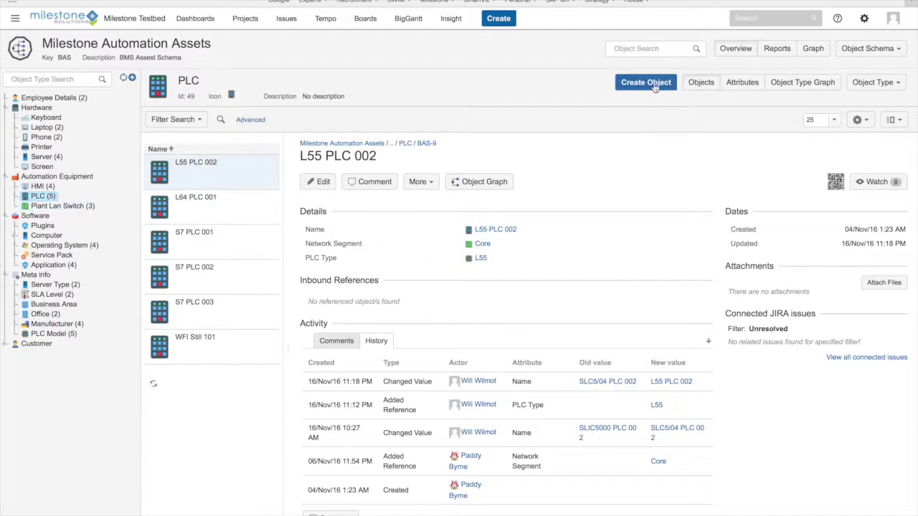
left_click(677, 88)
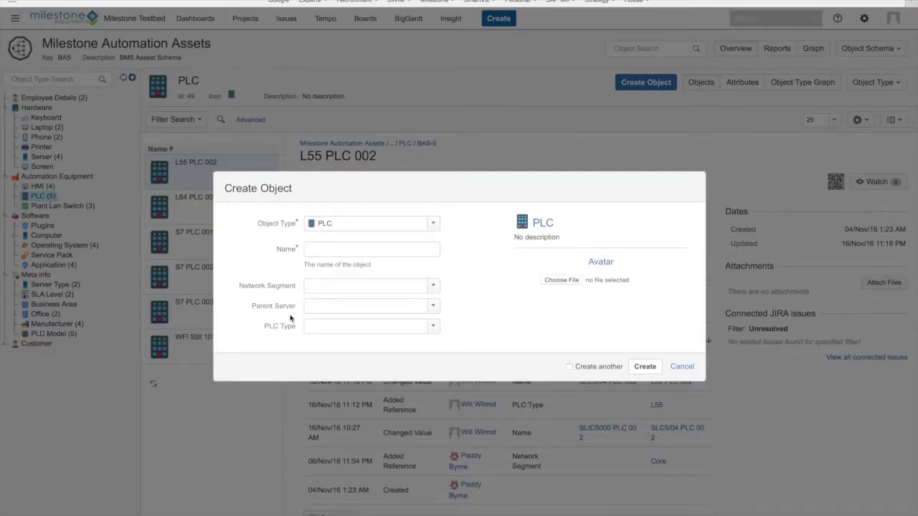
left_click_drag(249, 287, 296, 328)
left_click(681, 366)
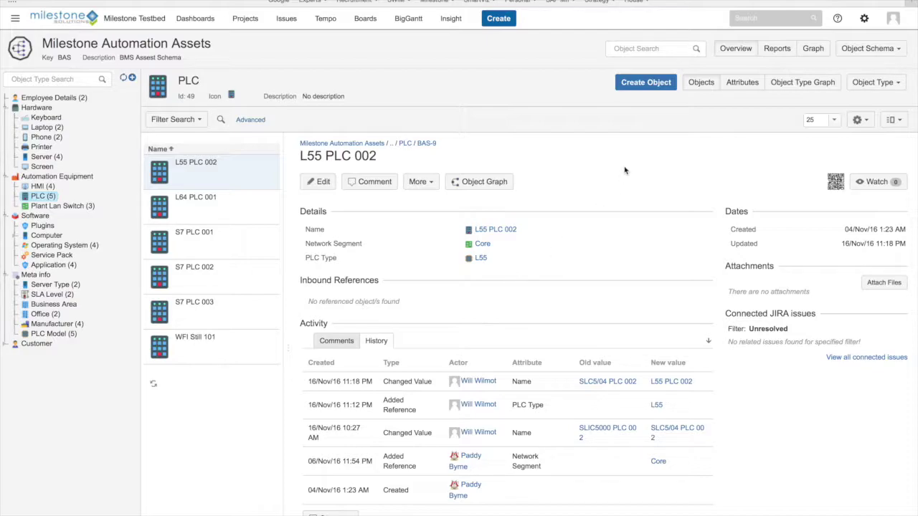
Add a default Text attribute named "Firmware Version" to the PLC object type and return to the PLC objects
left_click(741, 83)
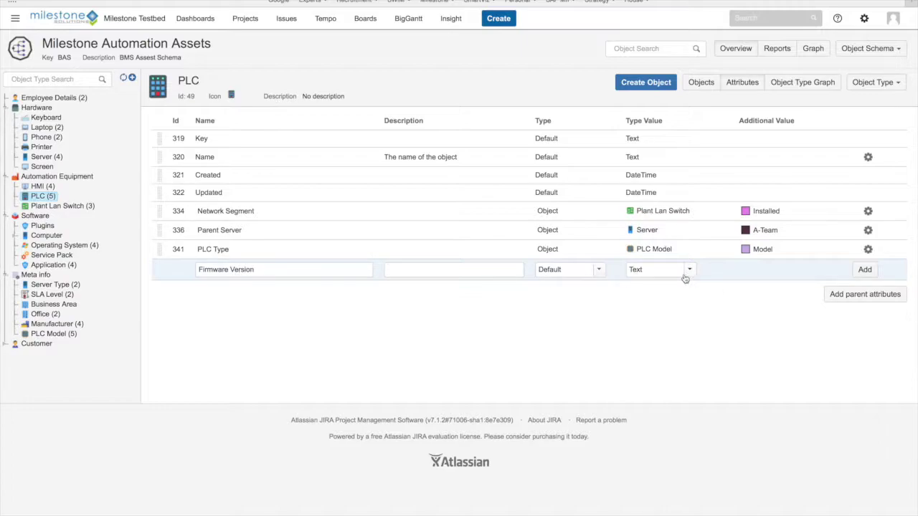
left_click(868, 276)
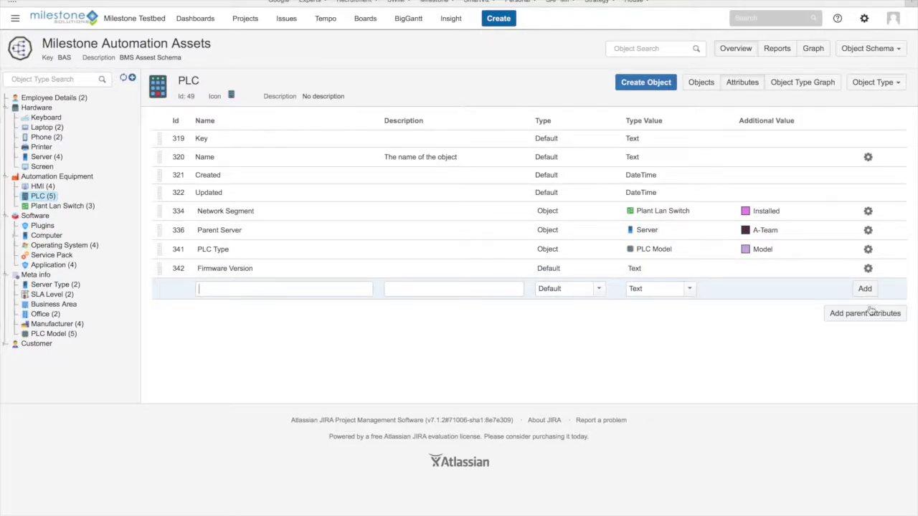
left_click(701, 83)
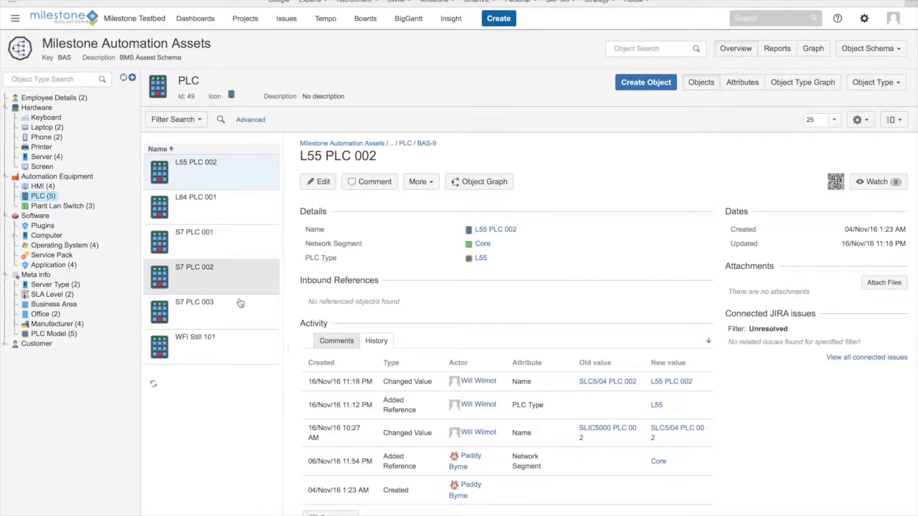
Set the firmware version of WFI Still 101 to 12.34.456, save the object, and check the new attribute
left_click(229, 348)
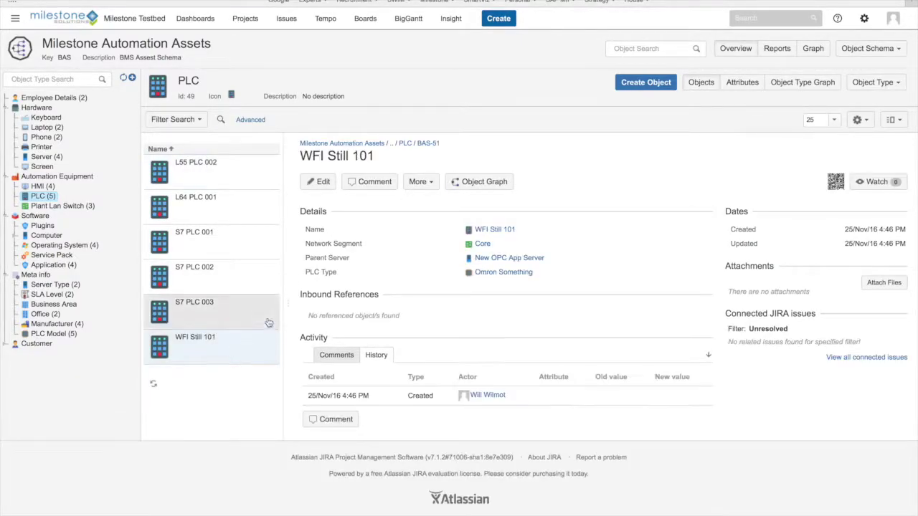
left_click(315, 182)
left_click_drag(356, 226, 287, 227)
left_click(346, 325)
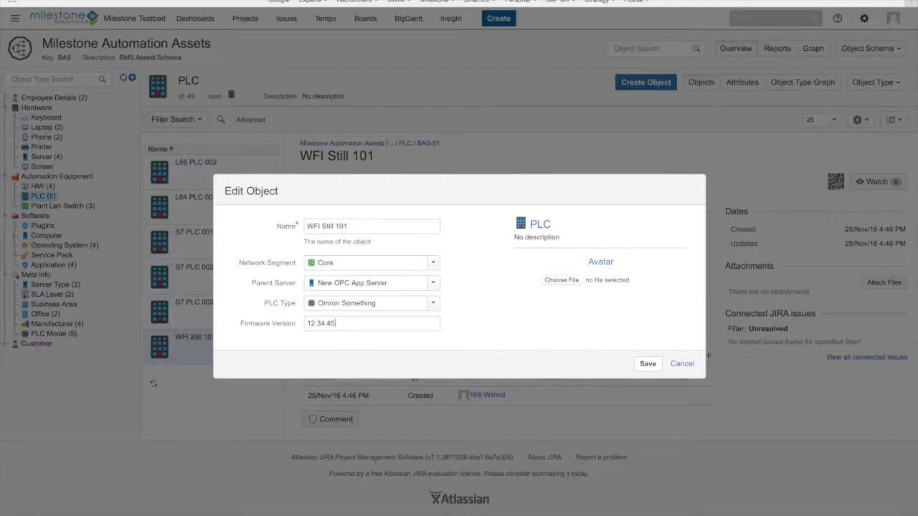
left_click(649, 366)
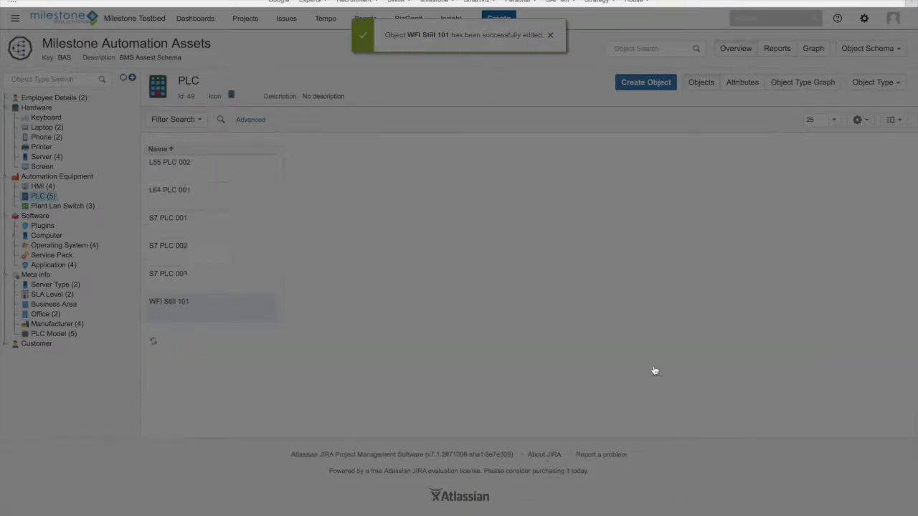
left_click_drag(513, 291, 360, 293)
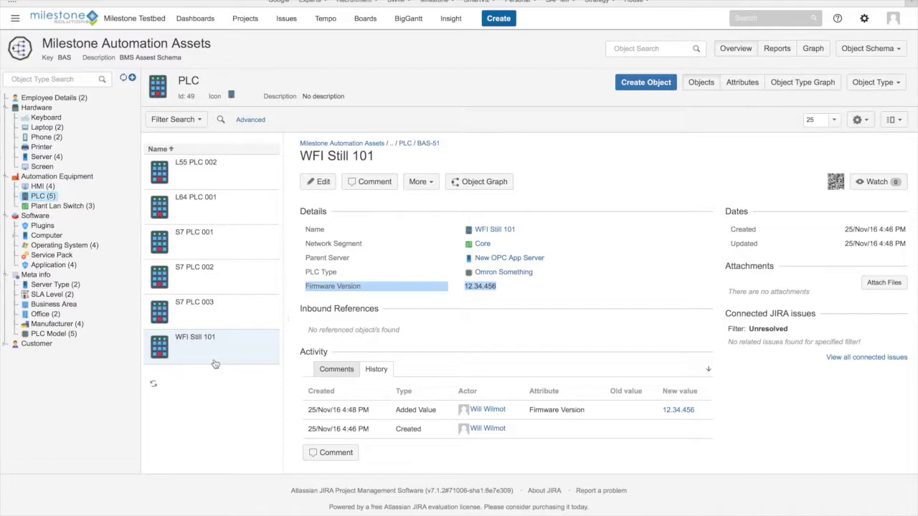
Review the Firmware Version definition among the PLC attributes and return to the PLC objects without changing it
left_click(751, 85)
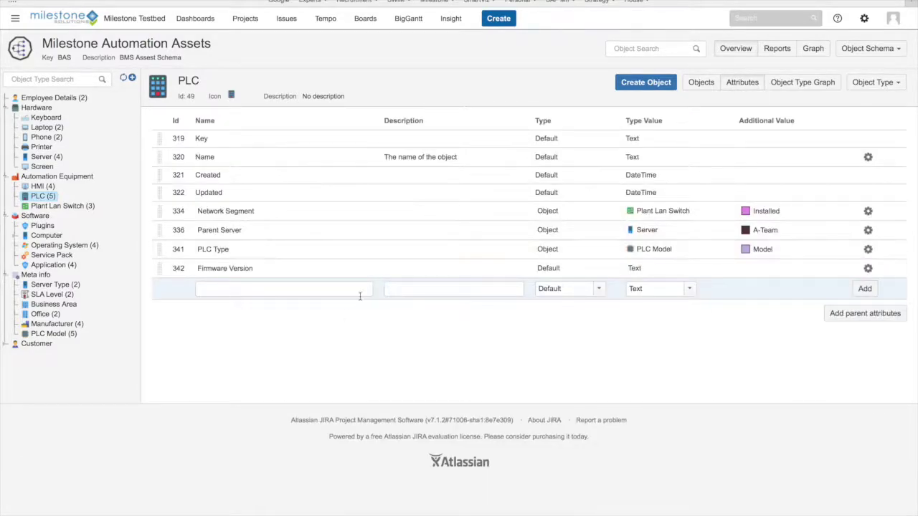
mouse_move(239, 269)
left_mouse_down()
mouse_move(218, 268)
mouse_move(239, 270)
left_mouse_up()
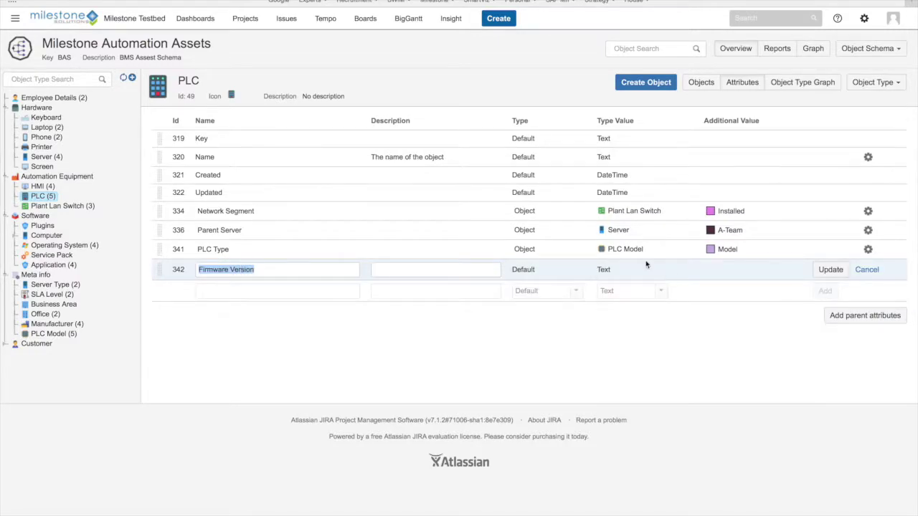
left_click(701, 82)
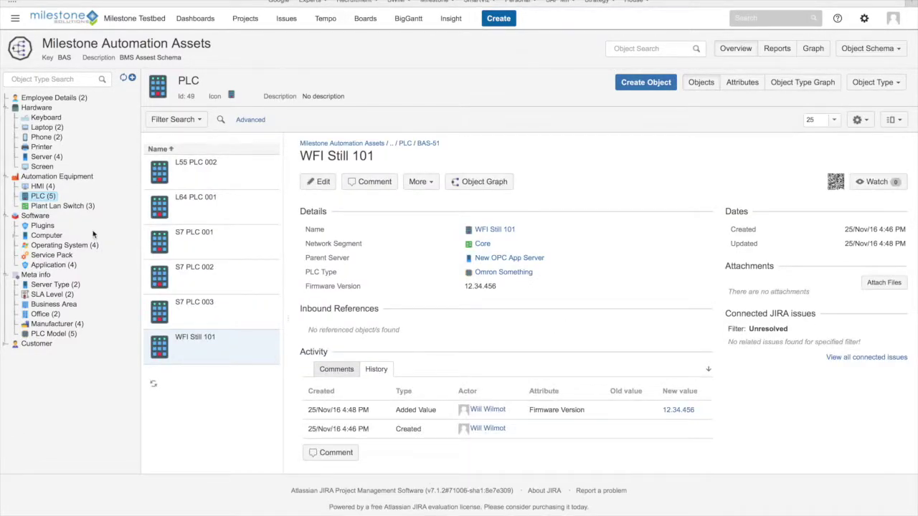
Set the firmware version of S7 PLC 001 to 45.987 and save the object
left_click(154, 234)
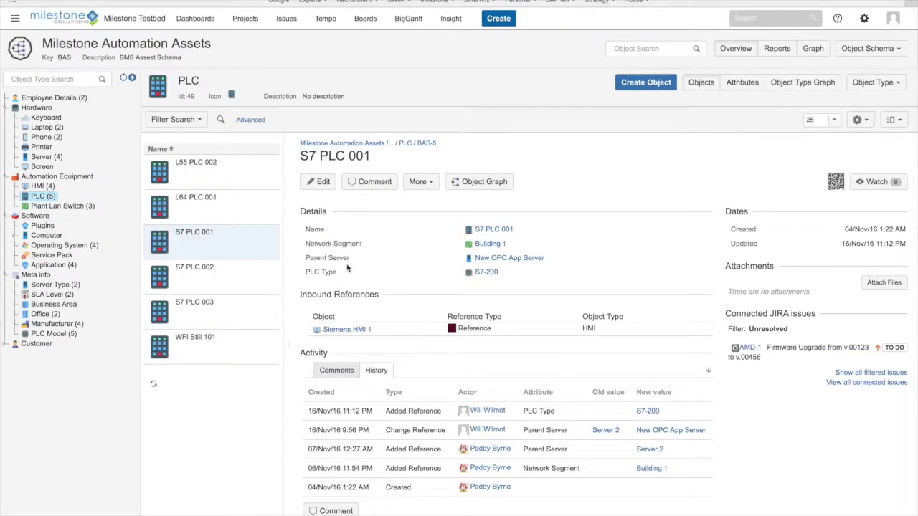
left_click(323, 183)
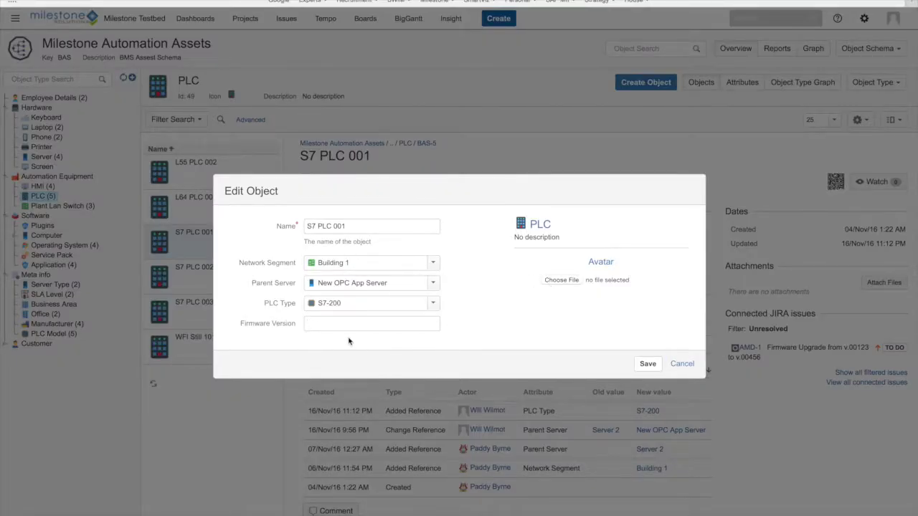
left_click(349, 329)
left_click(648, 364)
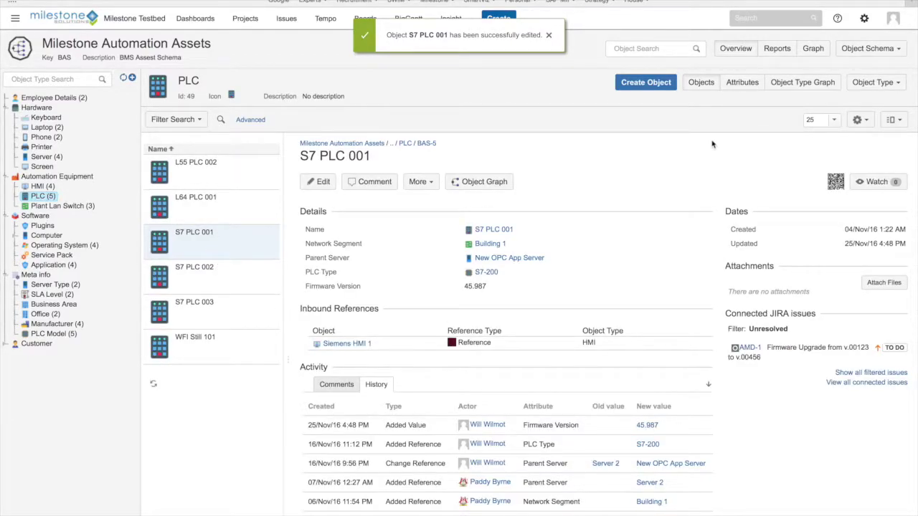
Examine the PLC object type graph, the PLC Type attribute on S7 PLC 001, and the PLC attribute definitions
left_click(791, 86)
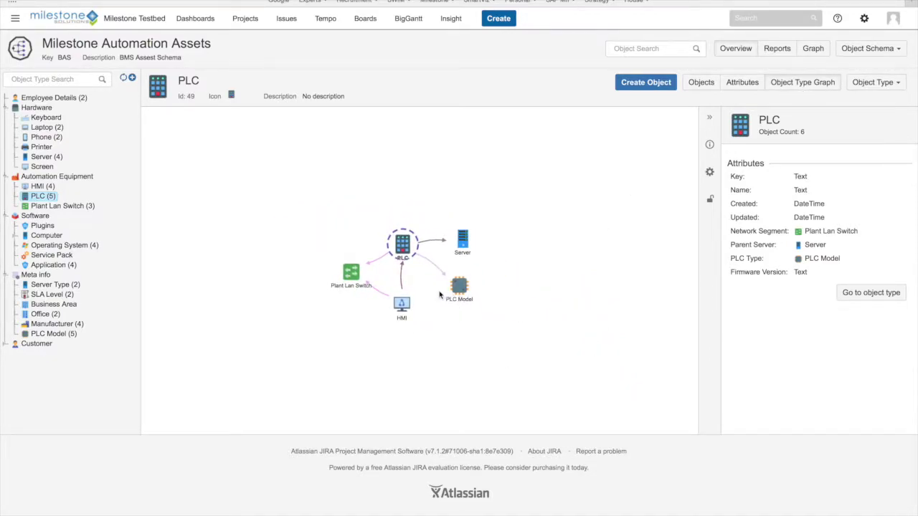
left_click(405, 250)
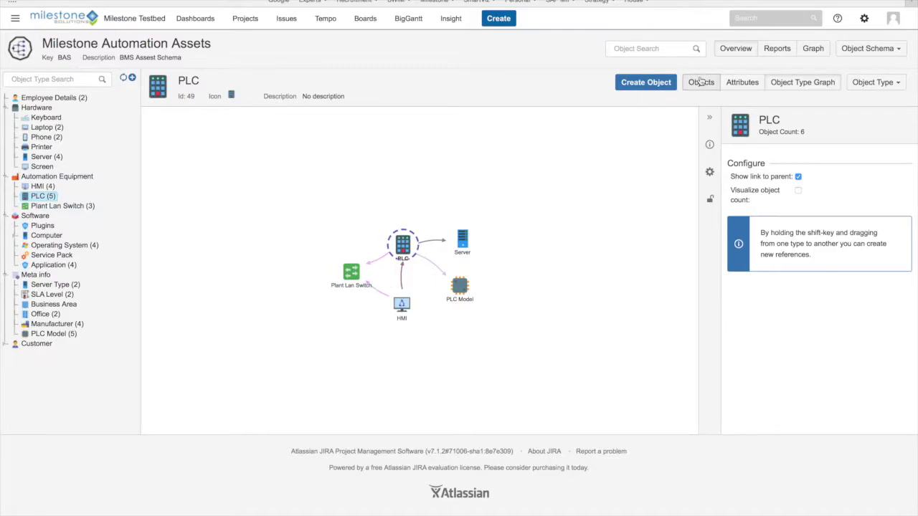
left_click(702, 82)
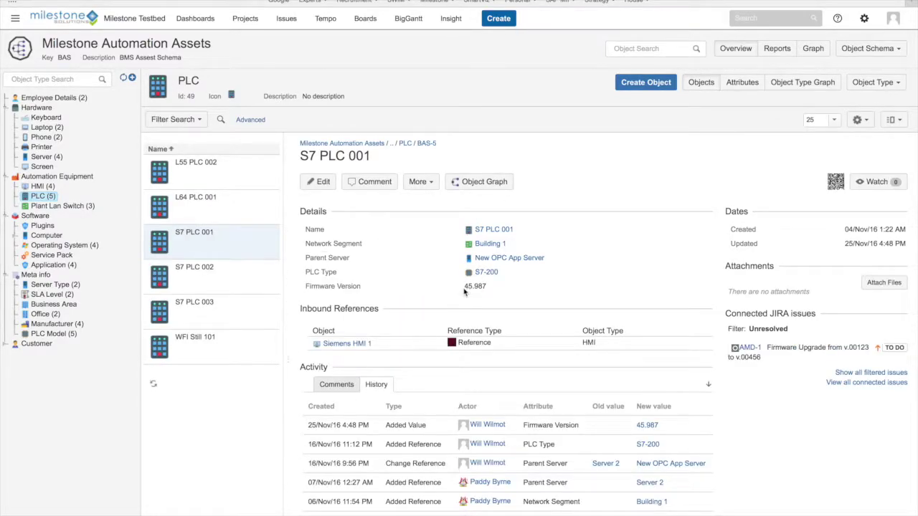
left_click_drag(298, 277, 333, 272)
left_click(742, 83)
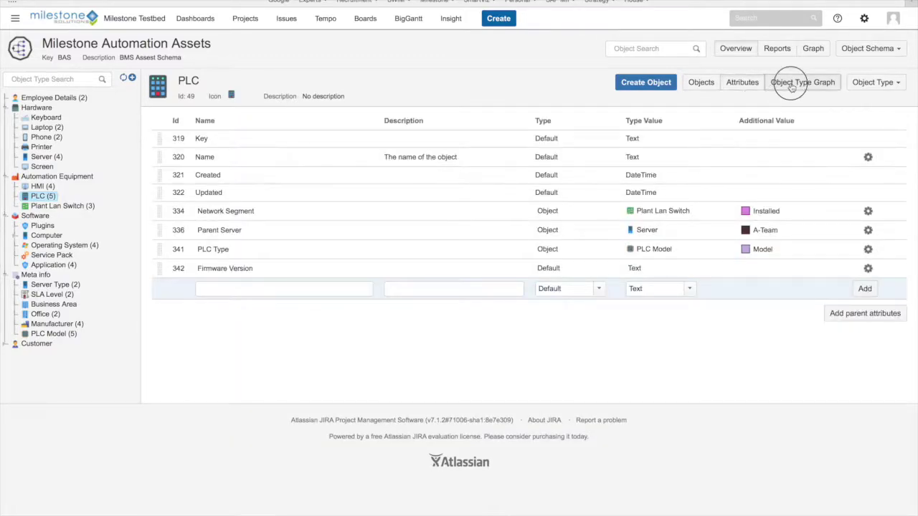
Compare the PLC and PLC Model object type graphs, moving the PLC Model node clear of HMI in the PLC graph
left_click(792, 85)
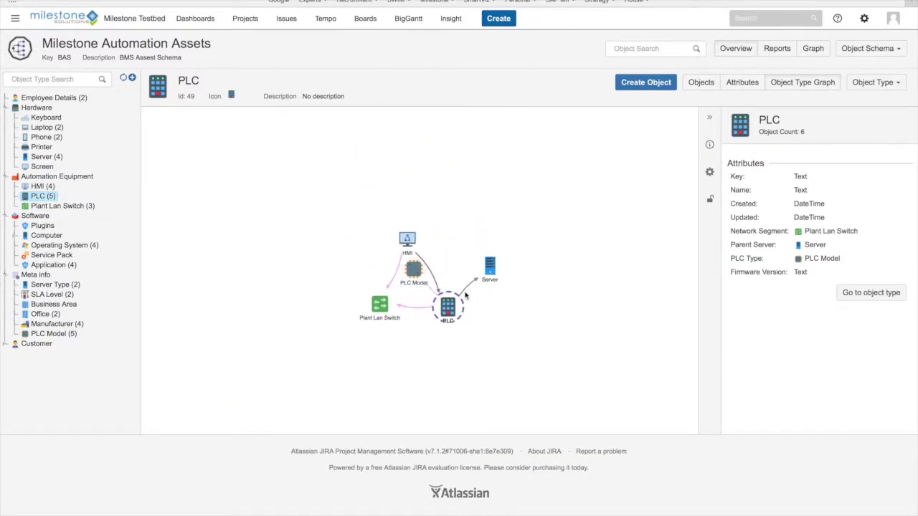
left_click(406, 277)
left_click_drag(409, 281, 418, 350)
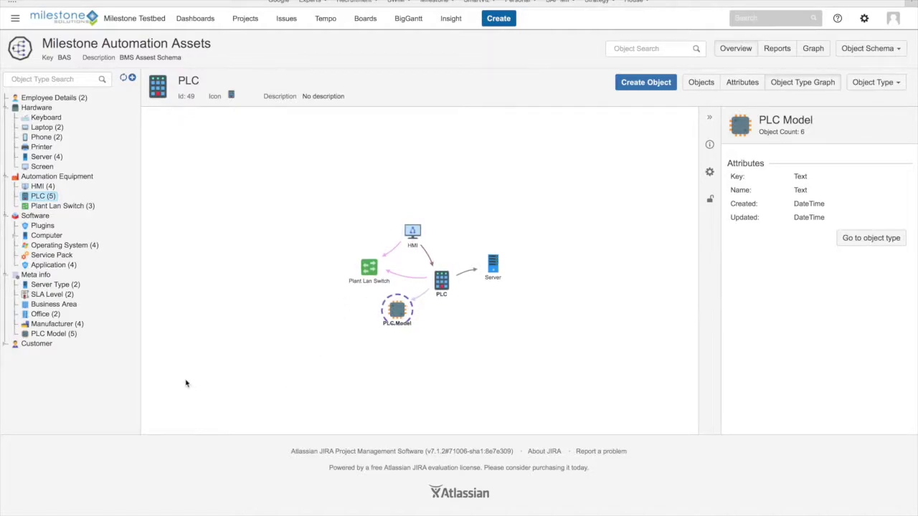
left_click(59, 337)
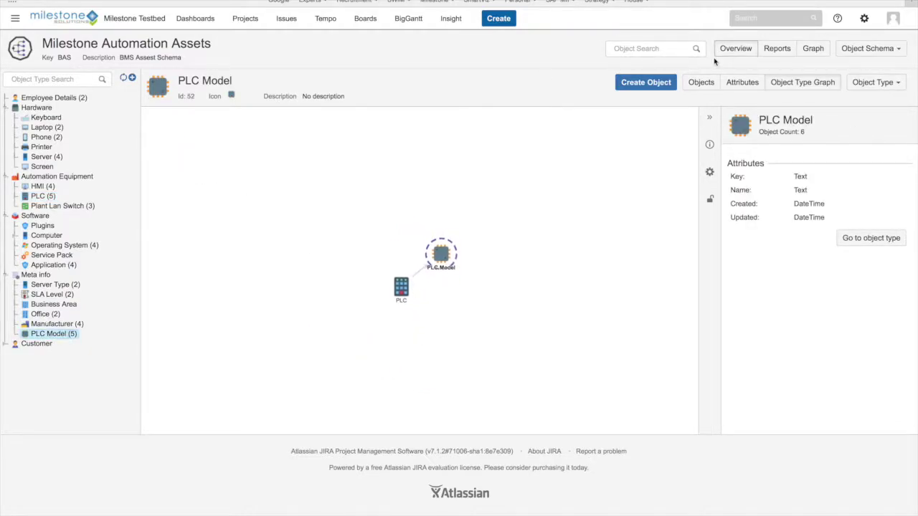
left_click(41, 196)
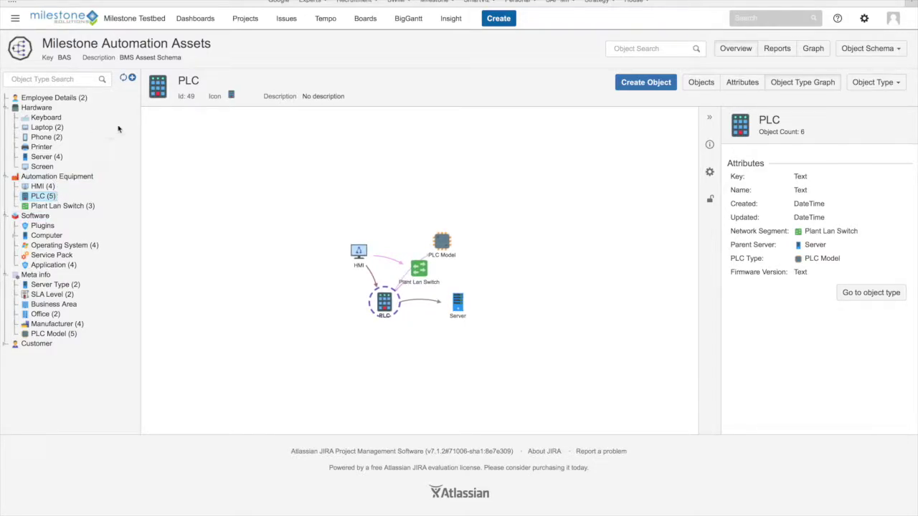
left_click(132, 78)
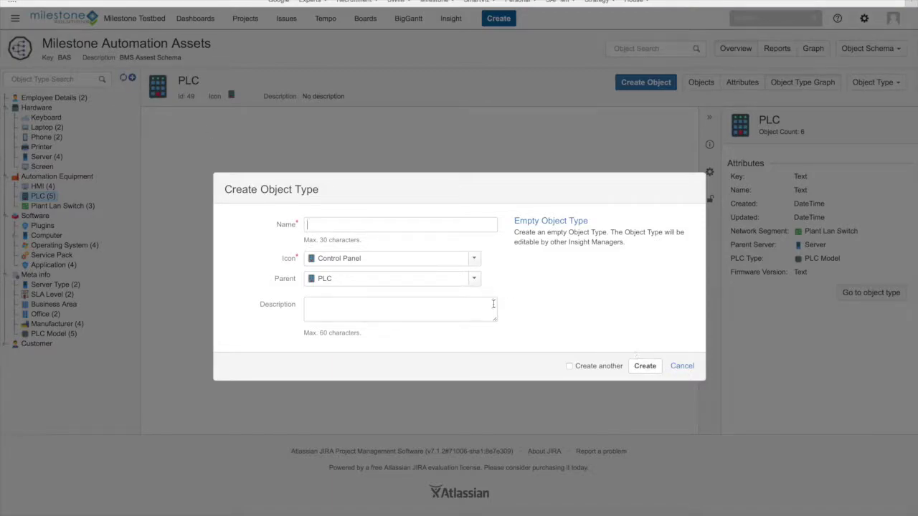
type("L")
key("Escape")
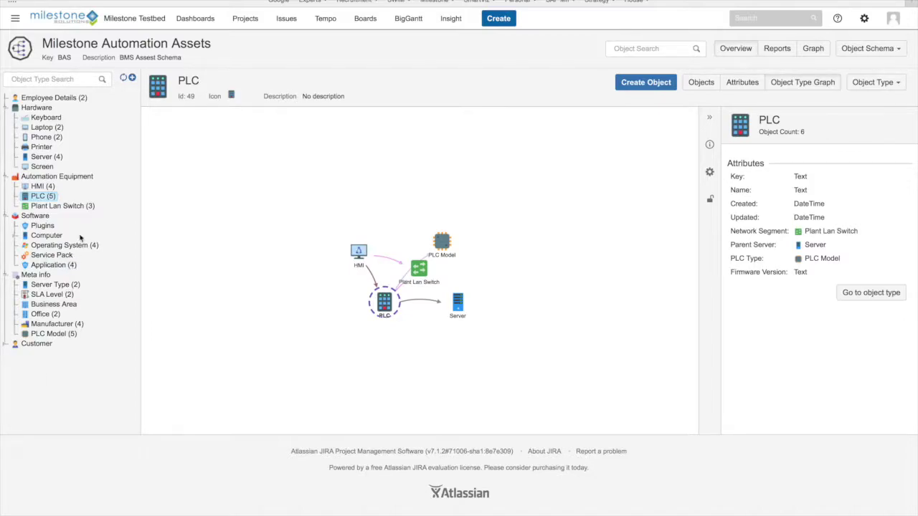
Create a top-level object type named Lab Equipment with the Astronaut icon and None as its parent
left_click(132, 77)
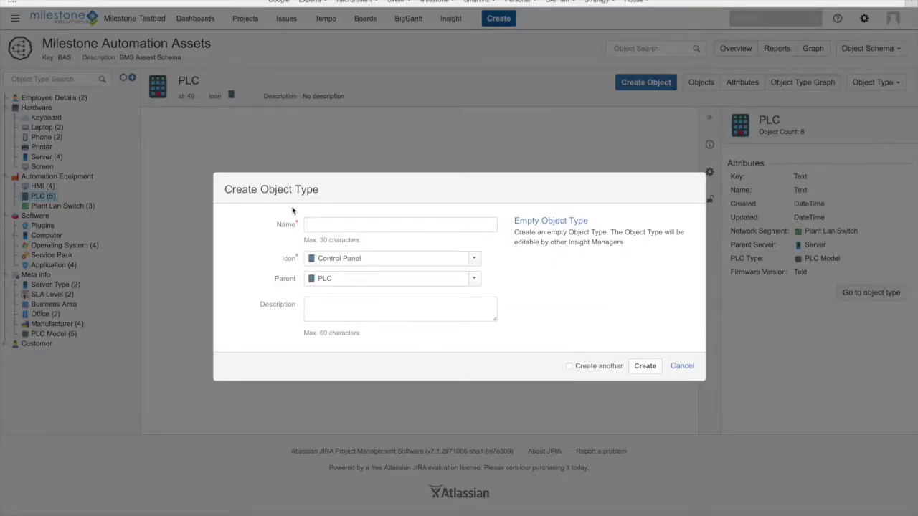
type("LA")
left_click(473, 260)
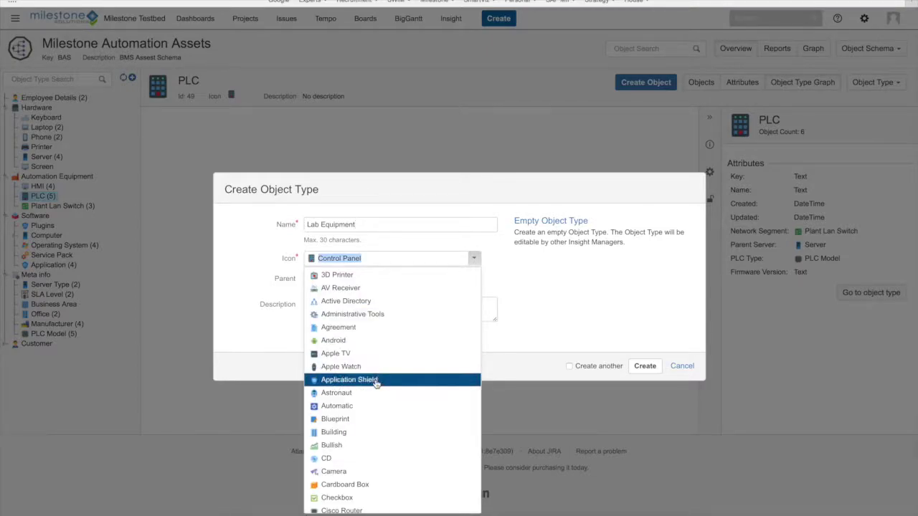
left_click(338, 395)
left_click(474, 279)
left_click(368, 298)
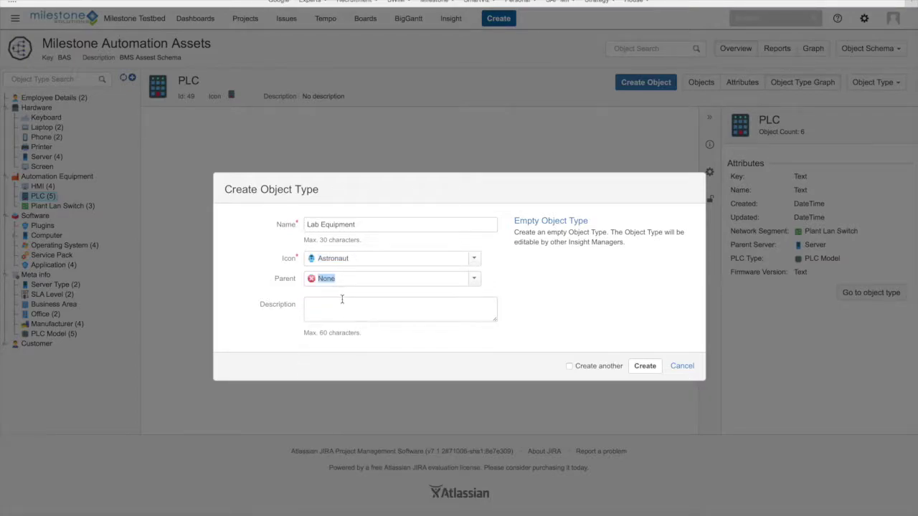
left_click(375, 316)
left_click(645, 366)
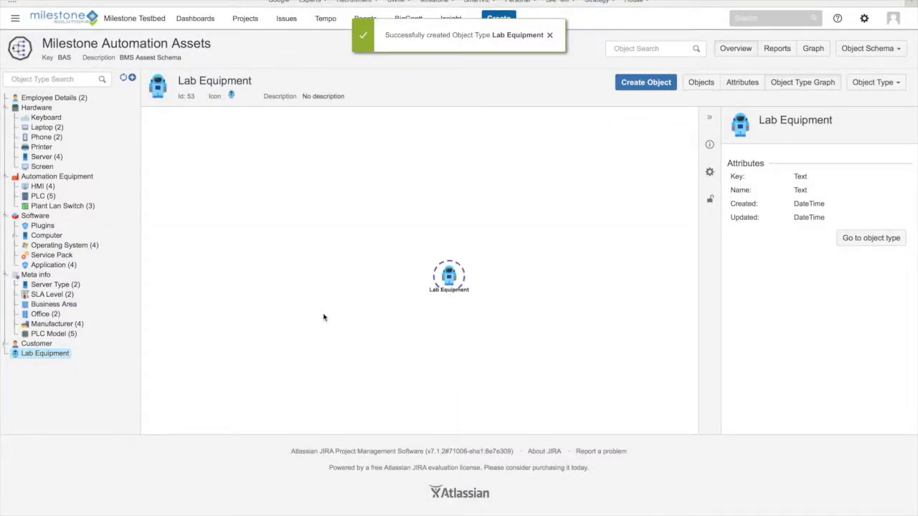
Create an object type named HPLC 1 with the CD icon under the Lab Equipment parent
left_click(40, 355)
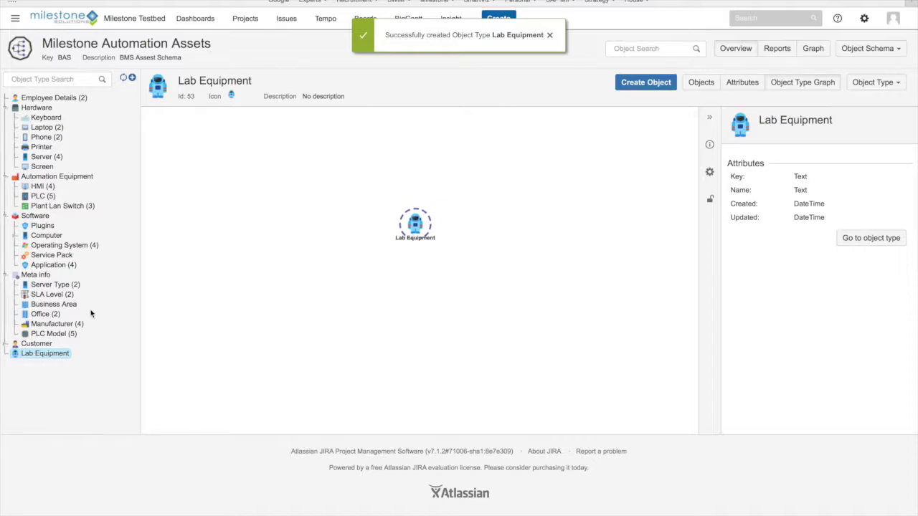
left_click(132, 78)
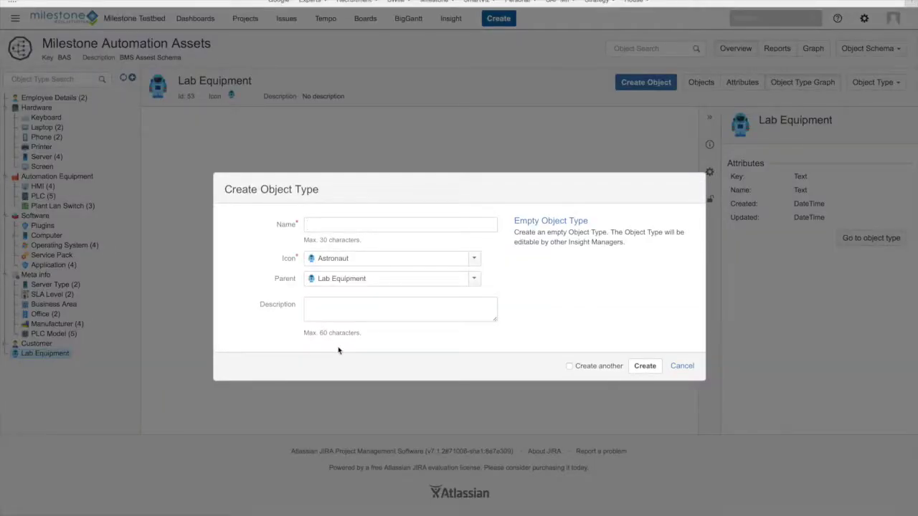
type("HOP")
type("PLC")
left_click(473, 280)
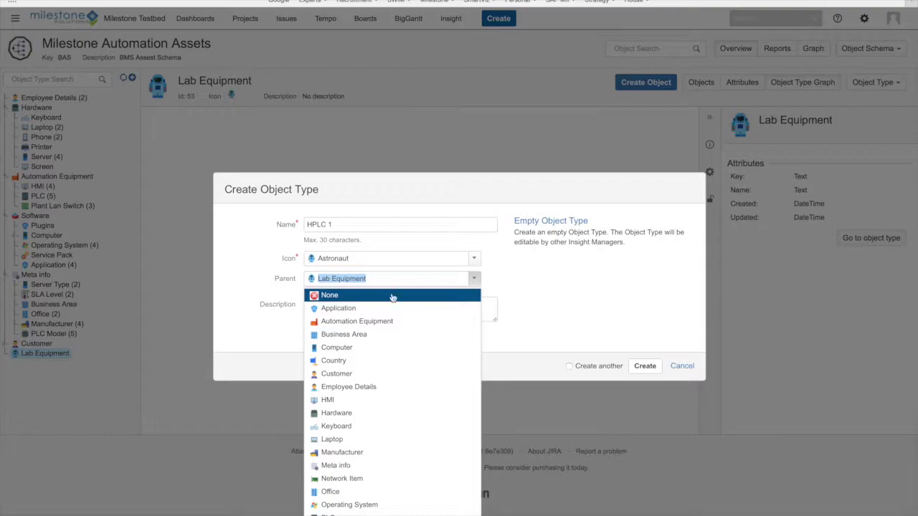
left_click(525, 275)
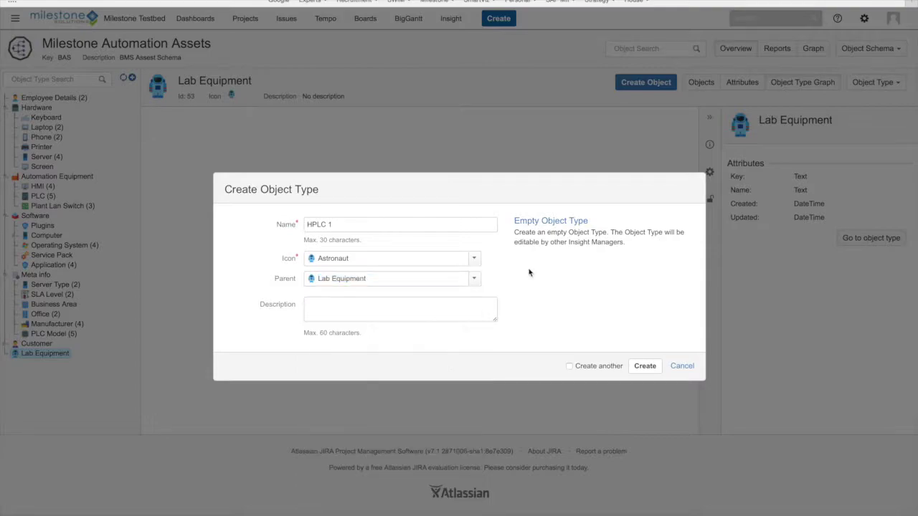
left_click(473, 258)
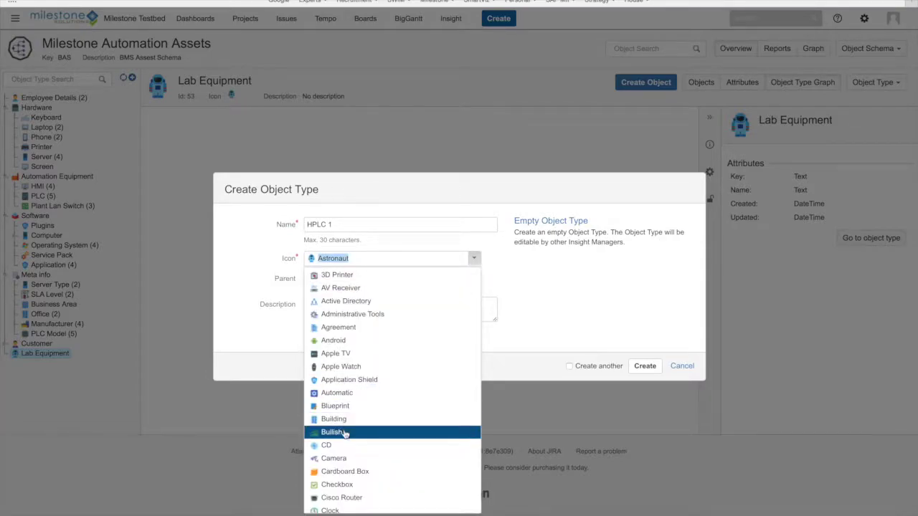
left_click(345, 447)
left_click(649, 367)
Examine the HPLC 1 type graph with its configuration options and attributes, and check the Lab Equipment graph and object list
left_click(41, 363)
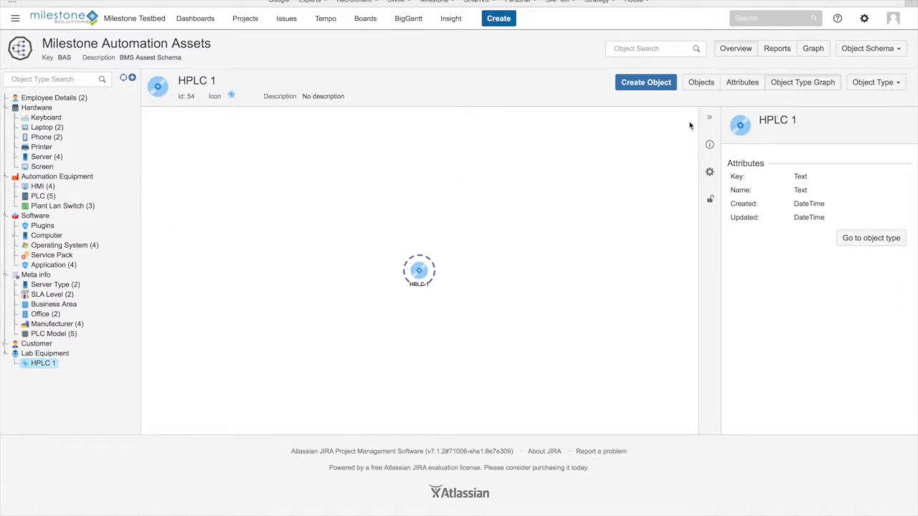
left_click(779, 119)
left_click(709, 172)
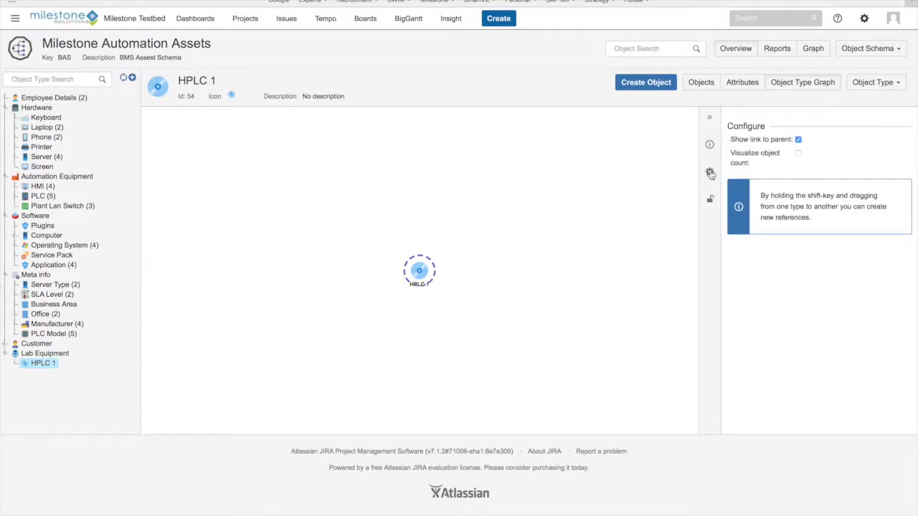
left_click(710, 149)
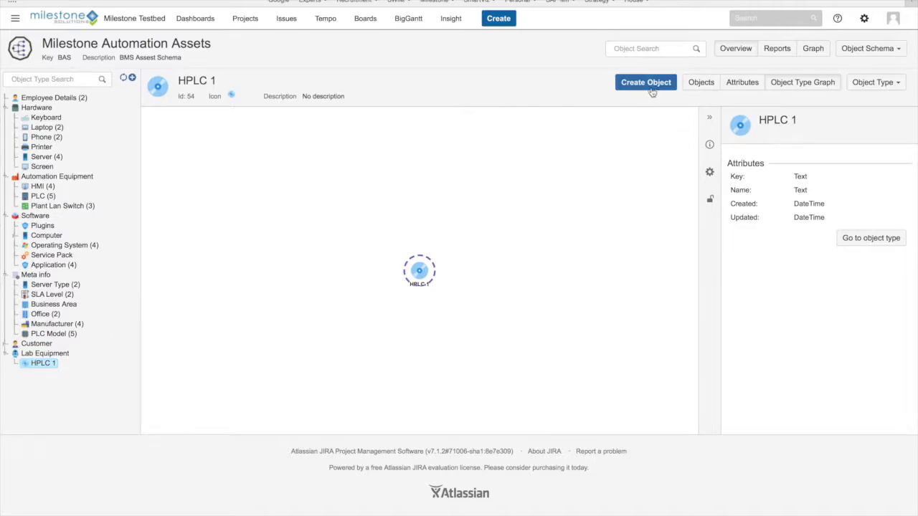
left_click(49, 353)
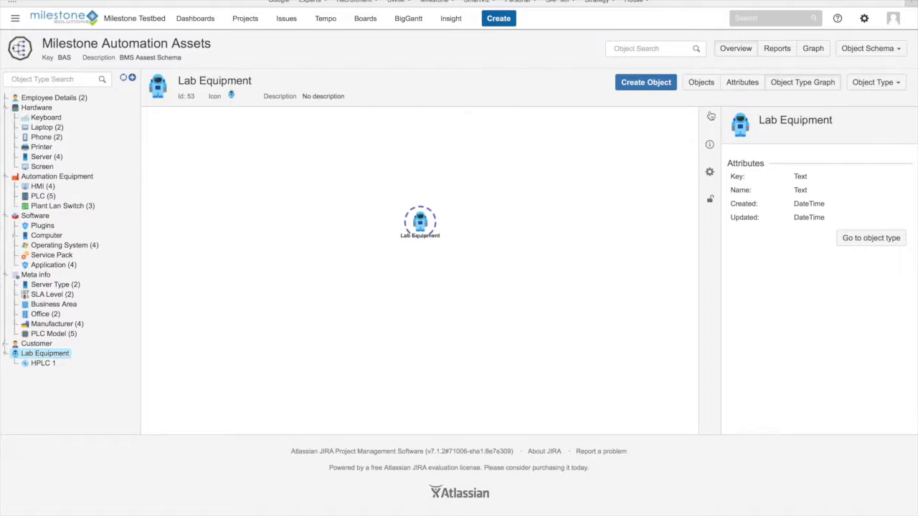
left_click(708, 84)
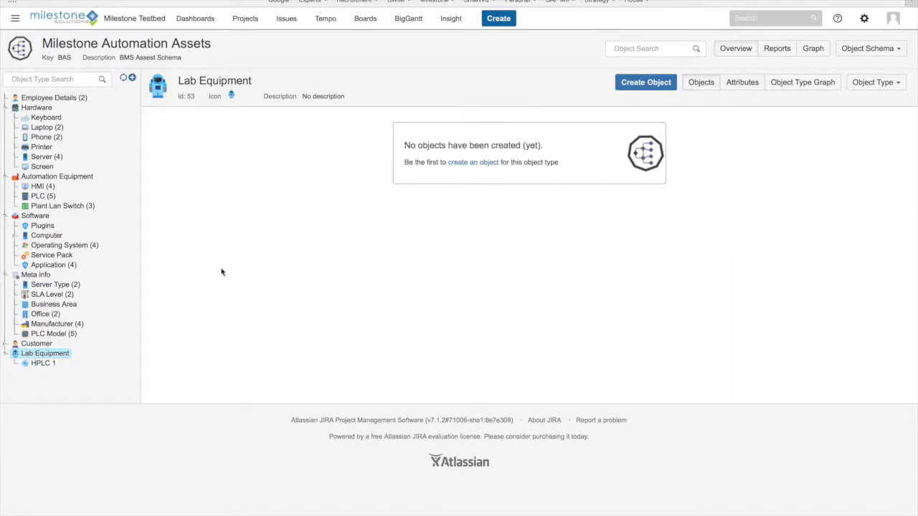
Create an object named HPLC 1 in the HPLC 1 object type and display it
left_click(41, 363)
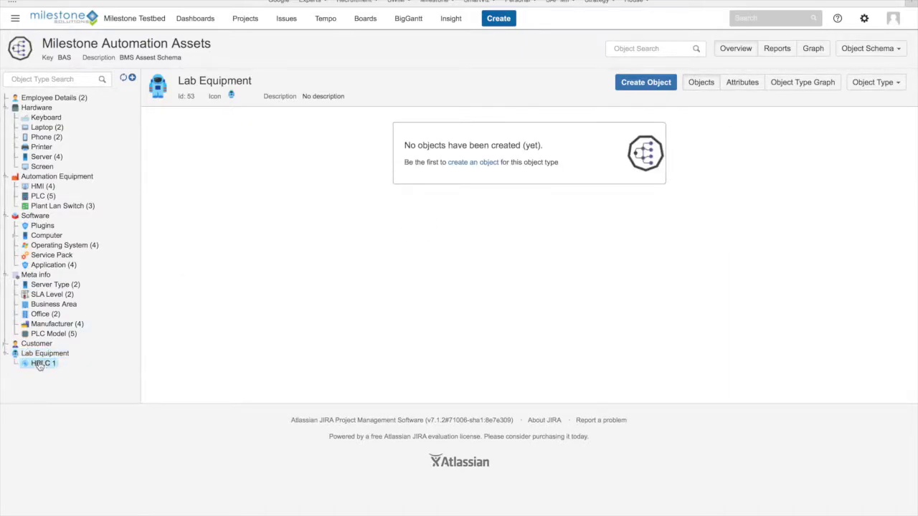
left_click(647, 83)
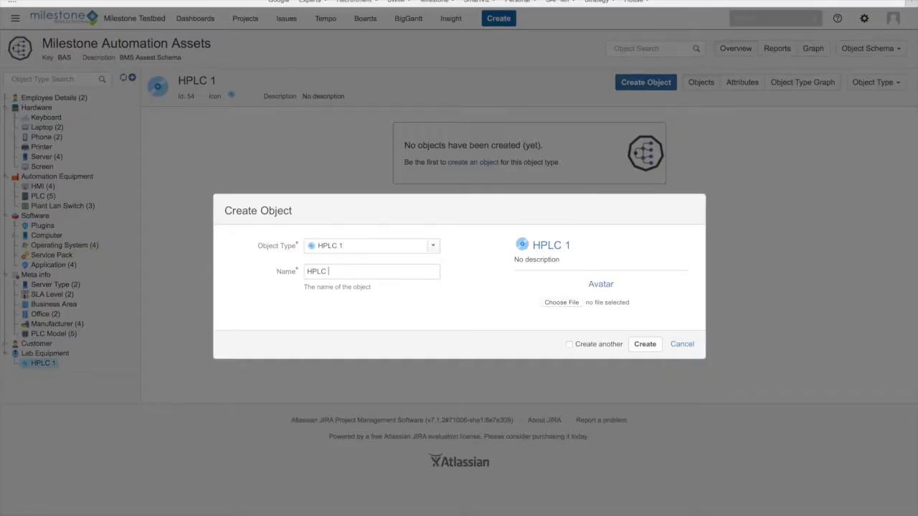
left_click(654, 346)
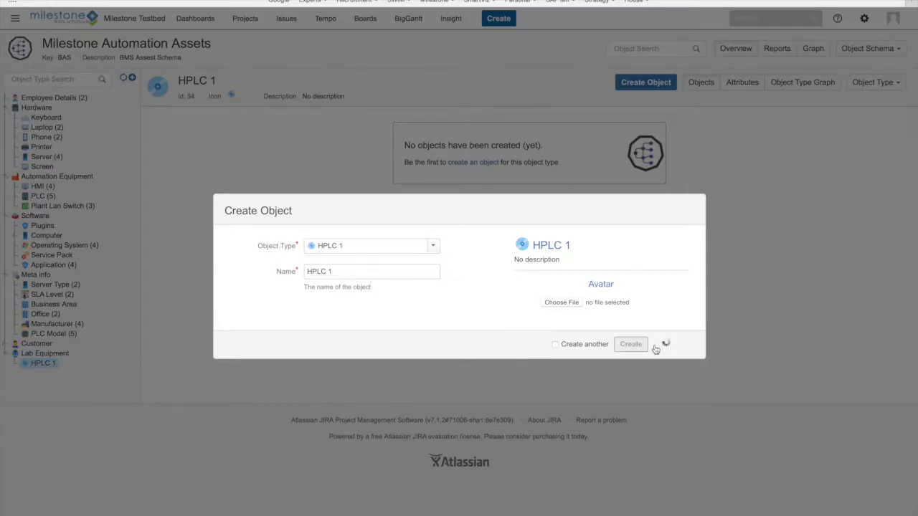
left_click(53, 363)
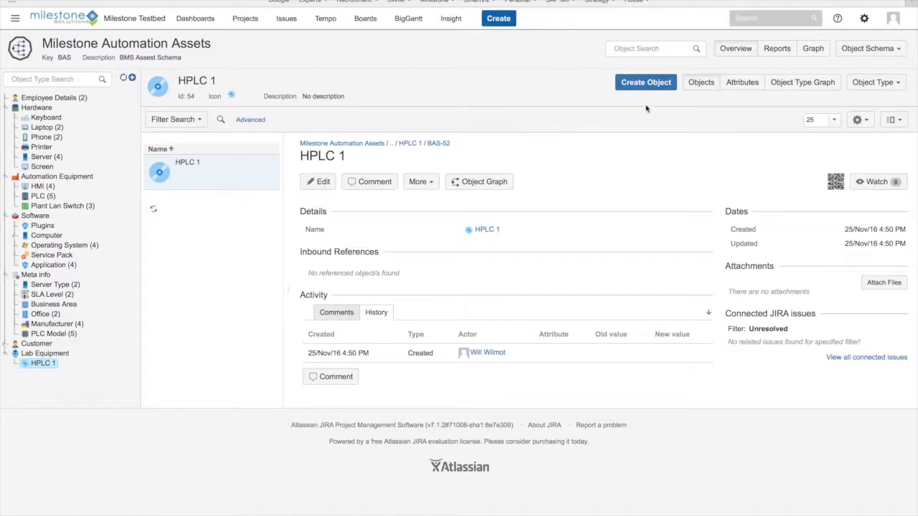
Create a second object named HPLC 2 in the HPLC 1 object type and reload its object list
left_click(645, 81)
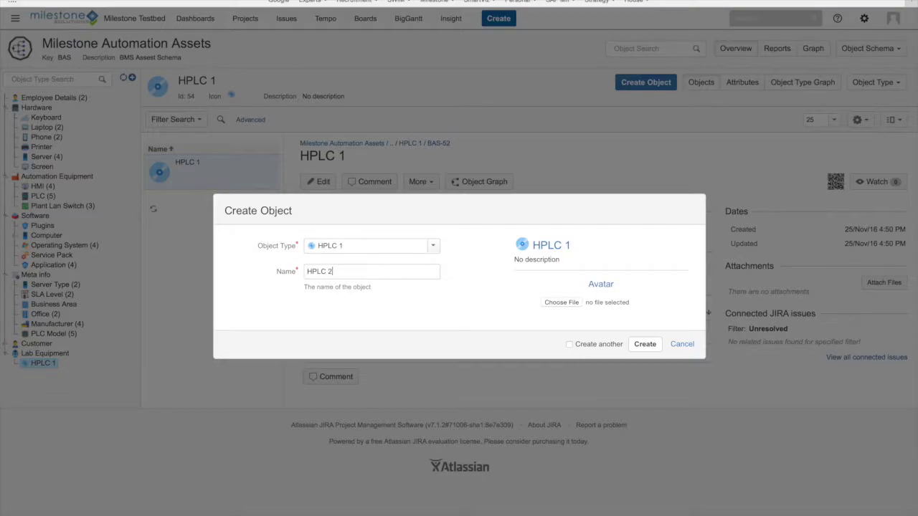
left_click(647, 347)
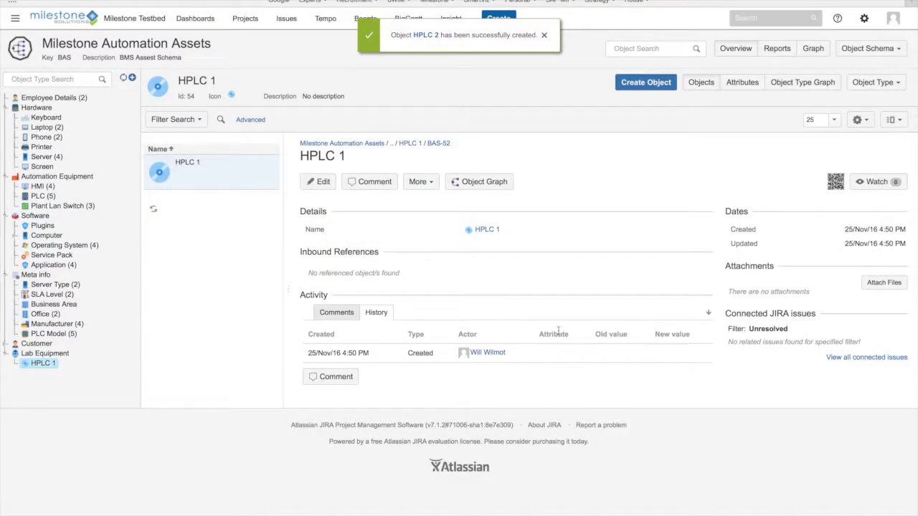
left_click(152, 212)
left_click(52, 354)
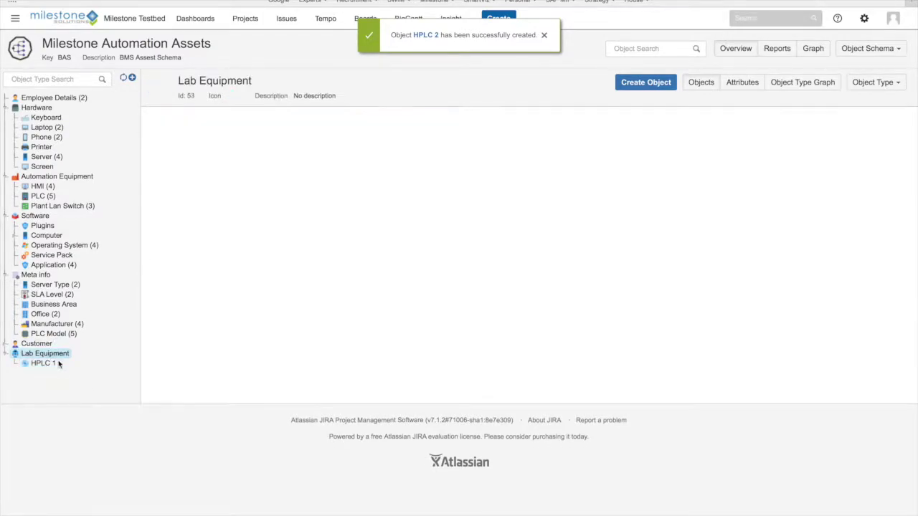
left_click(48, 364)
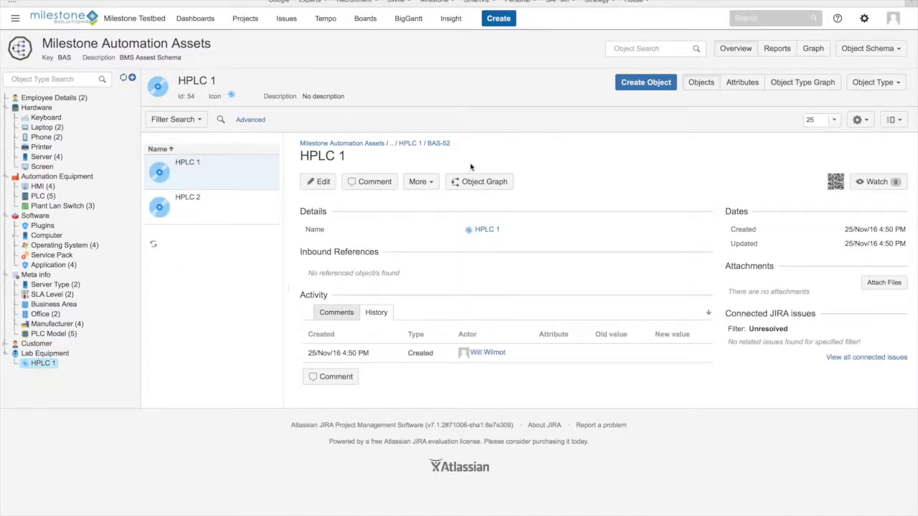
Define a new HPLC 1 attribute named OS of type Object that points to the Operating System object type
left_click(736, 87)
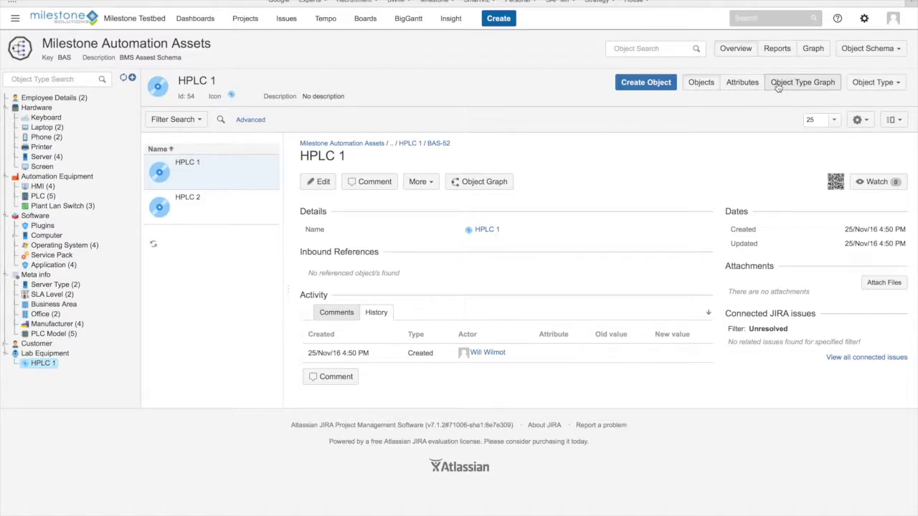
left_click(742, 83)
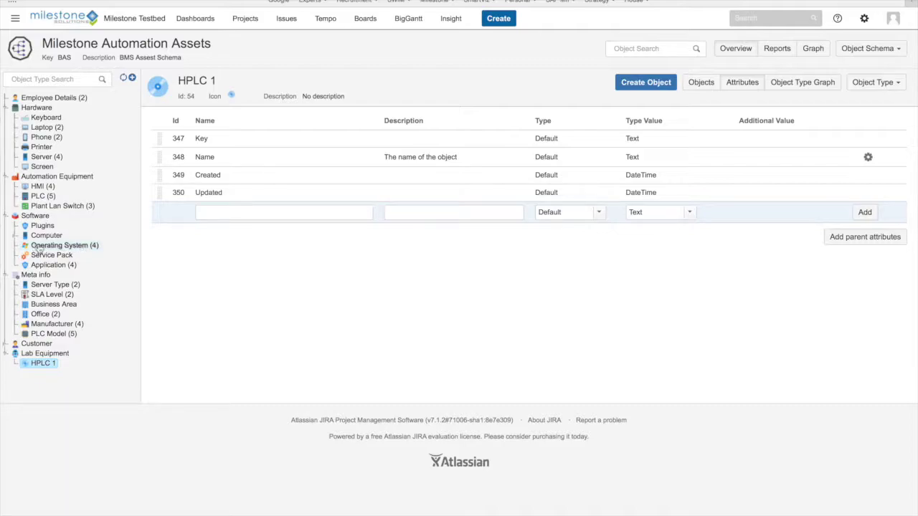
left_click(233, 213)
key("Tab")
left_click(599, 213)
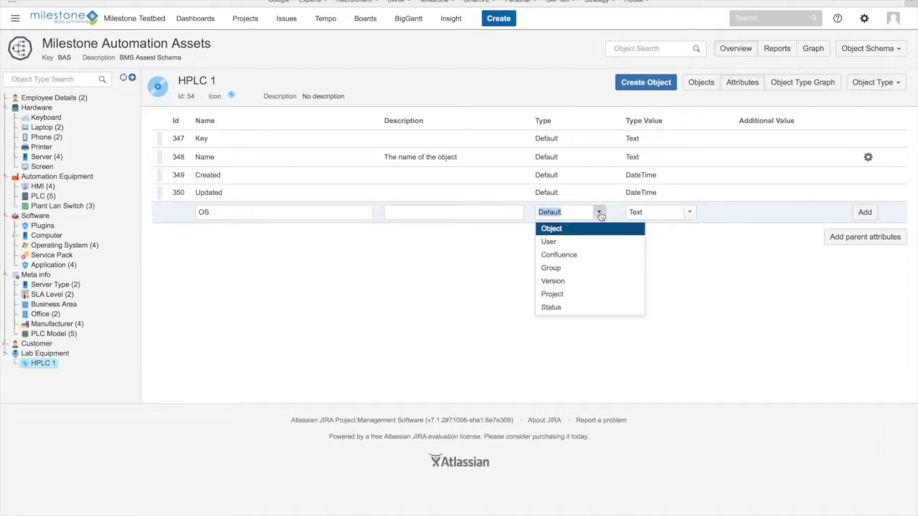
left_click(562, 229)
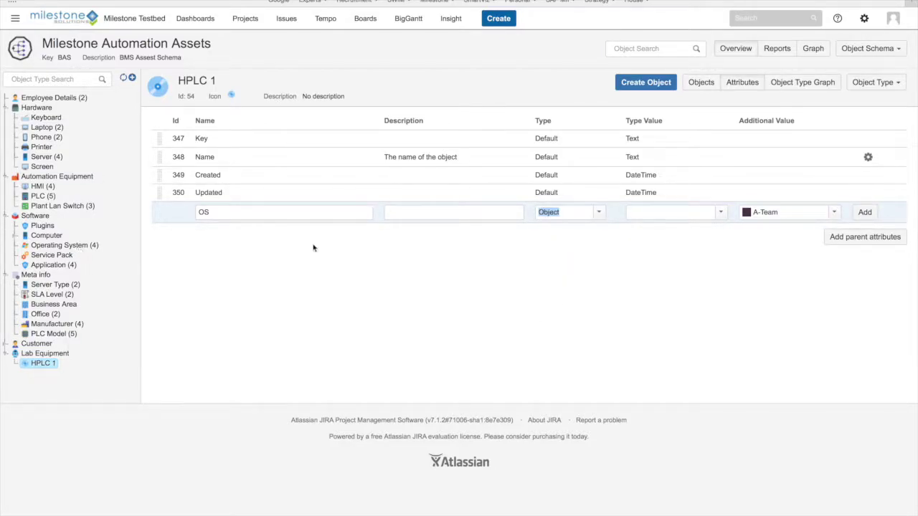
left_click(721, 212)
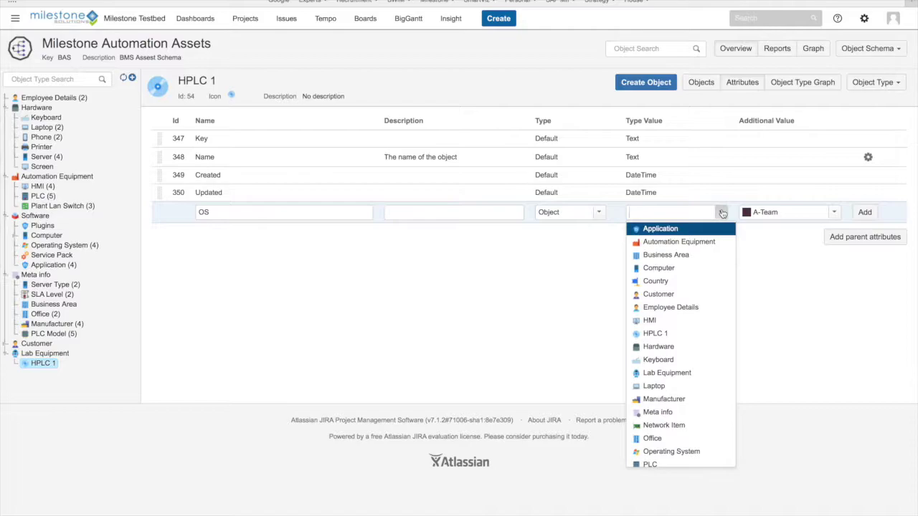
type("op")
key("Return")
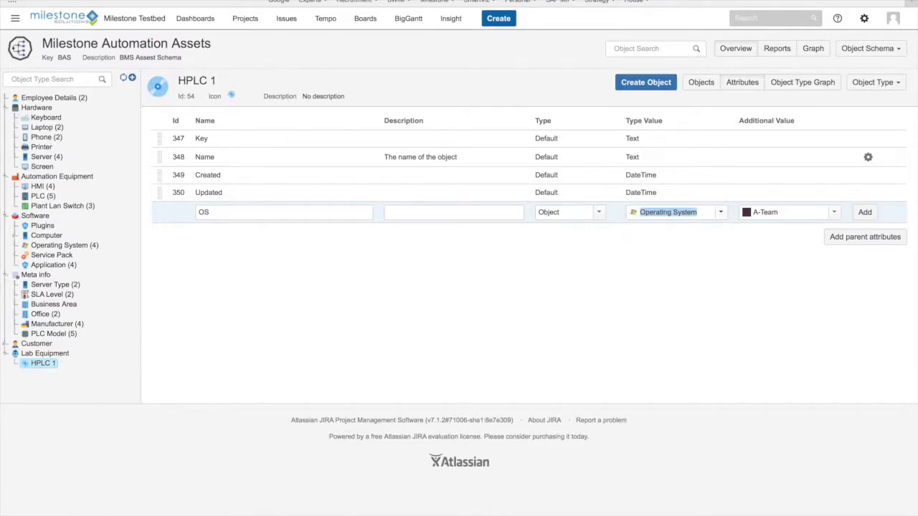
Choose Link as the reference type of the OS attribute and add the attribute to HPLC 1
left_click(835, 218)
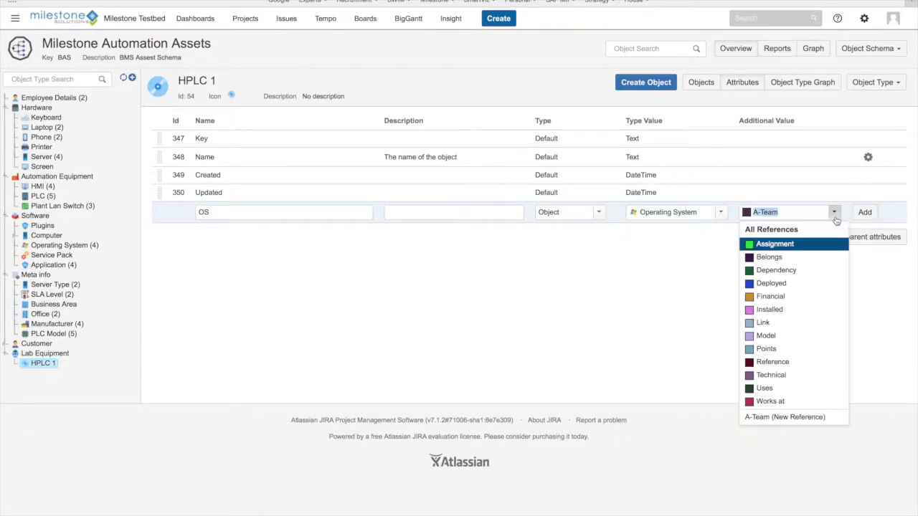
left_click(835, 218)
left_click(836, 219)
left_click(779, 322)
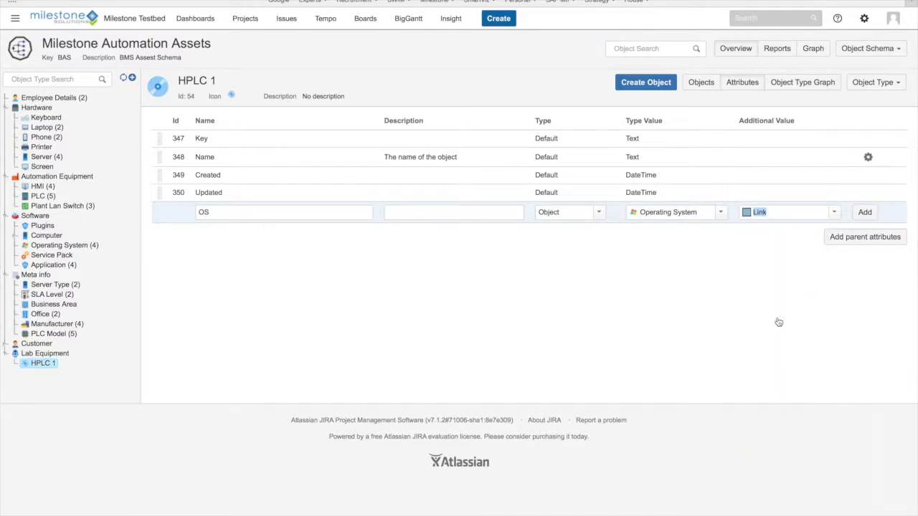
left_click(865, 212)
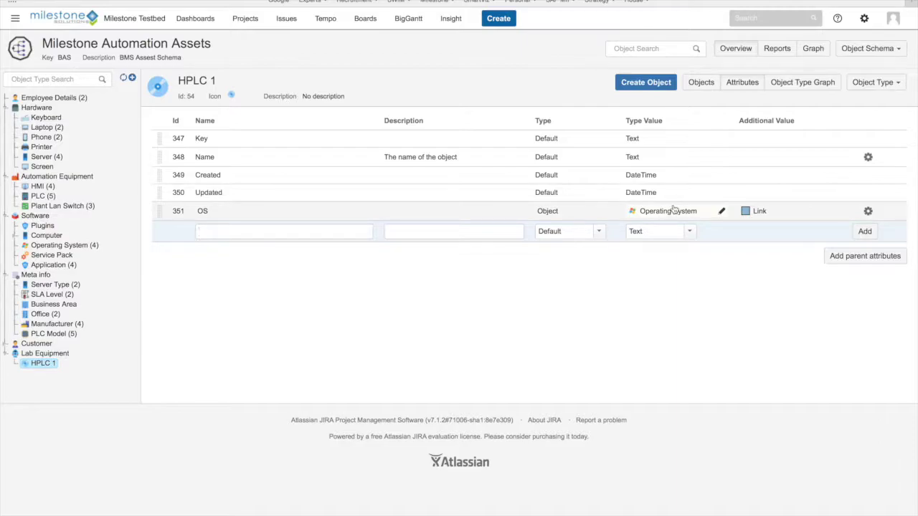
Open the HPLC 1 object for editing, examine the operating systems offered for its OS attribute, and leave it unsaved
left_click(695, 87)
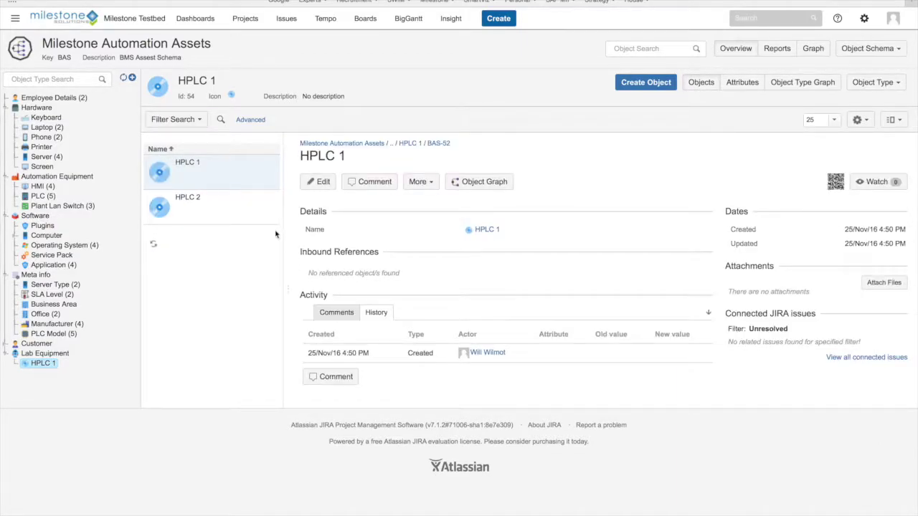
left_click(319, 182)
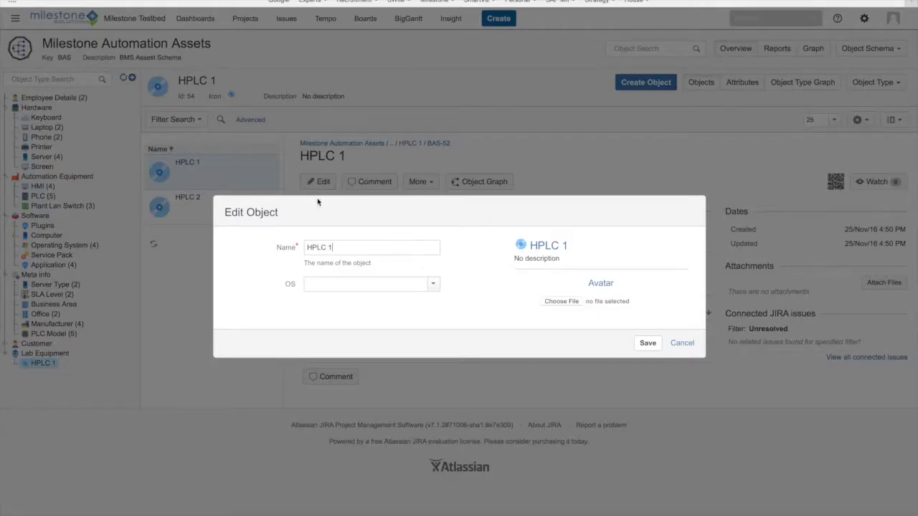
left_click(433, 285)
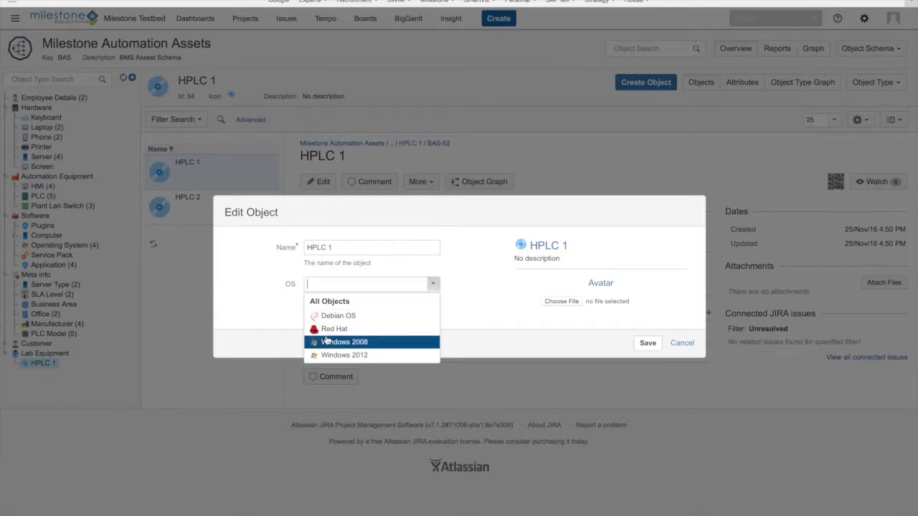
left_click(538, 293)
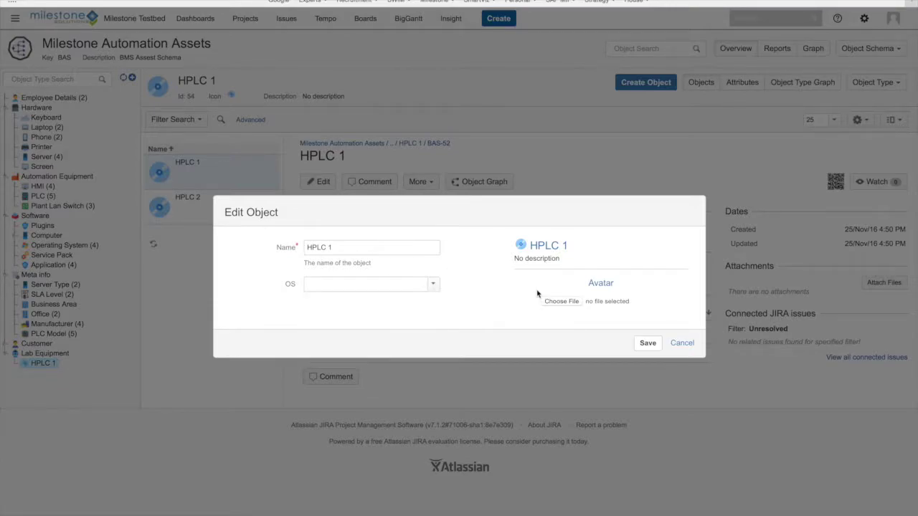
left_click(435, 285)
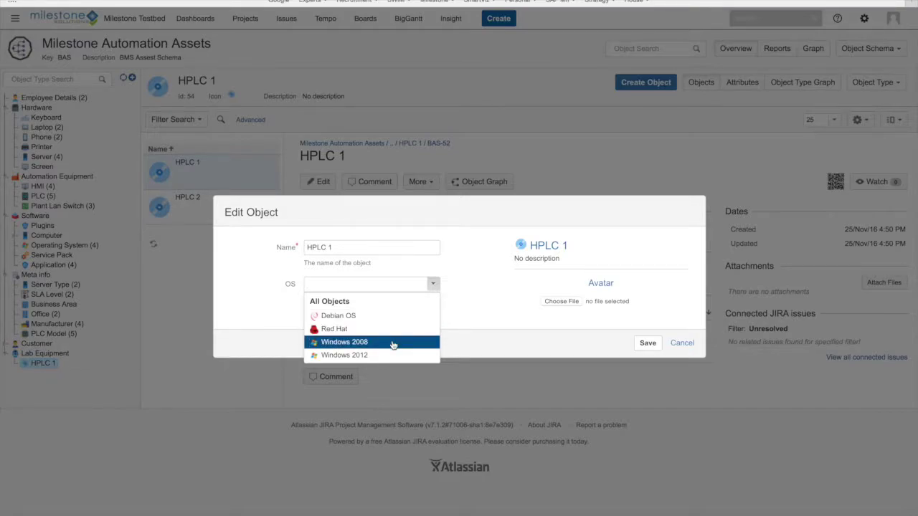
left_click(499, 317)
left_click(682, 343)
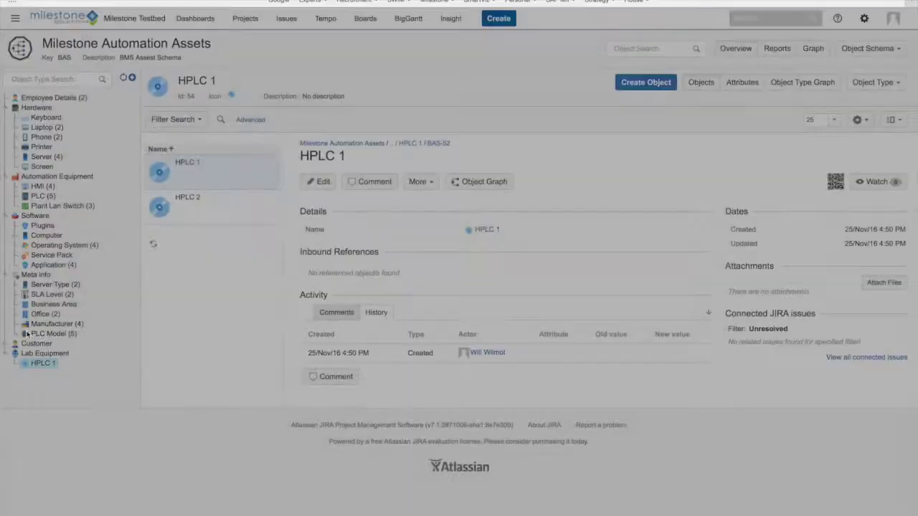
Create an object named DOS in the Operating System object type without a service pack
left_click(64, 245)
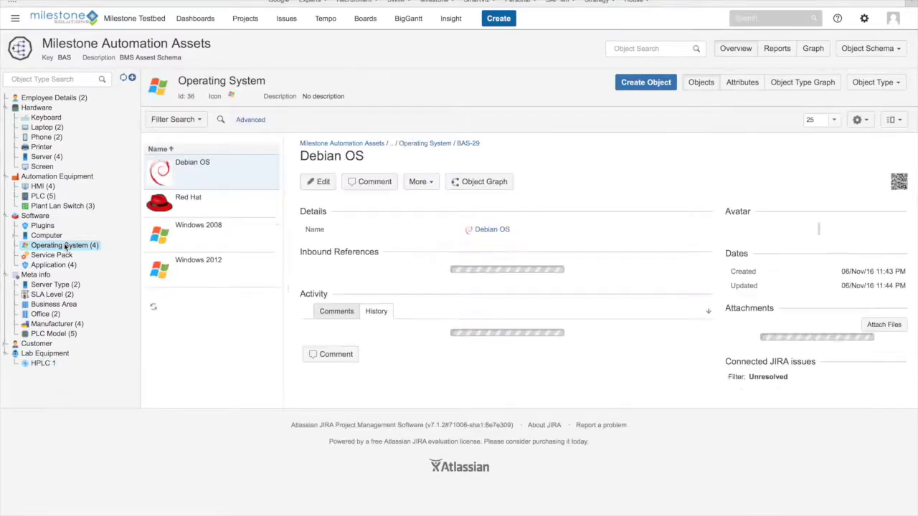
left_click(633, 84)
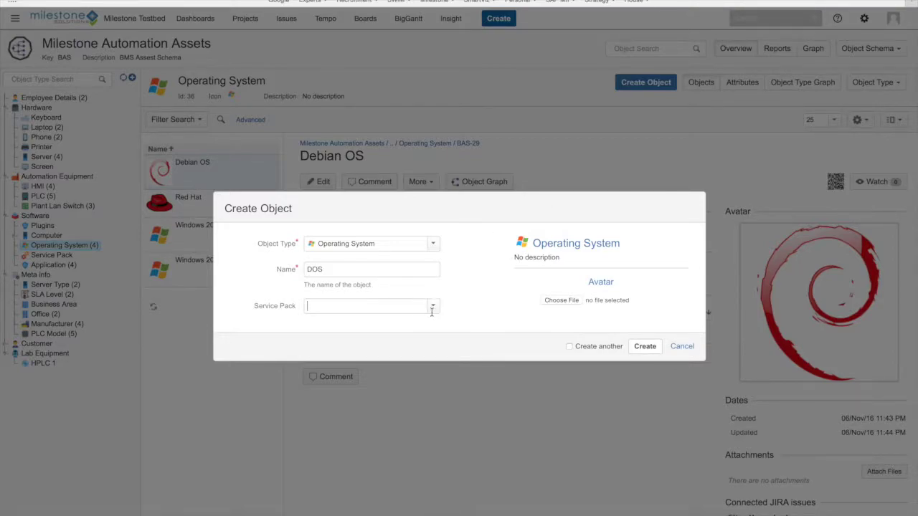
key("Tab")
left_click(640, 347)
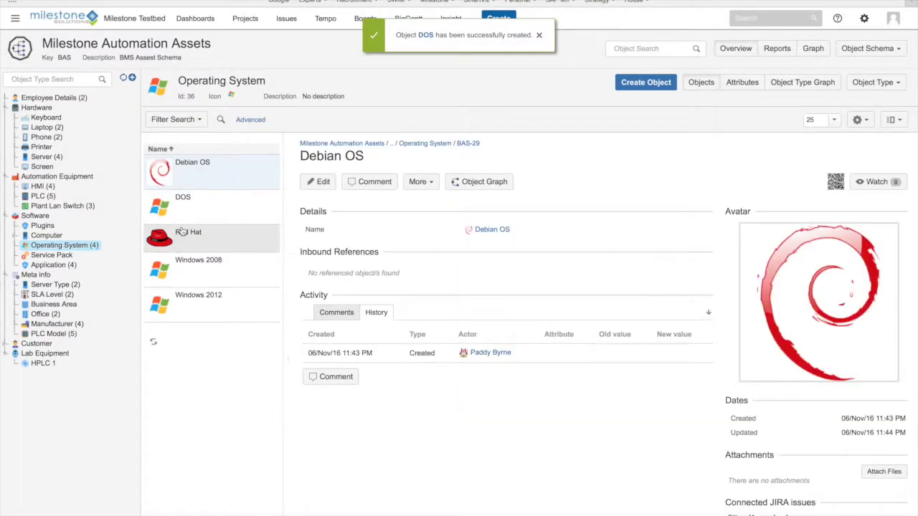
left_click(317, 184)
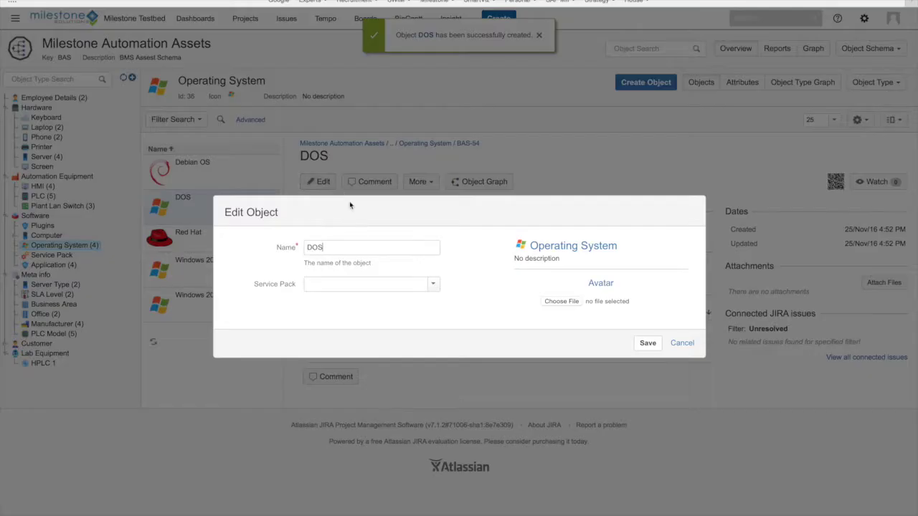
left_click(685, 344)
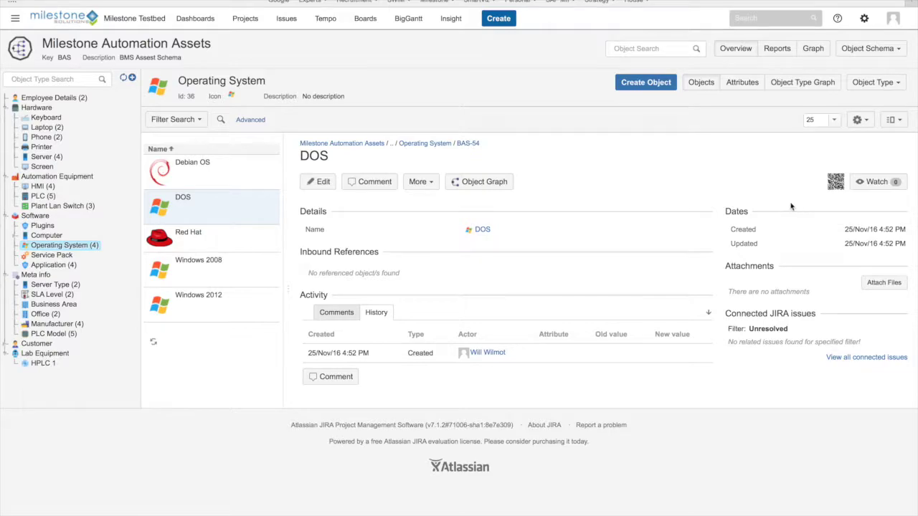
left_click(323, 184)
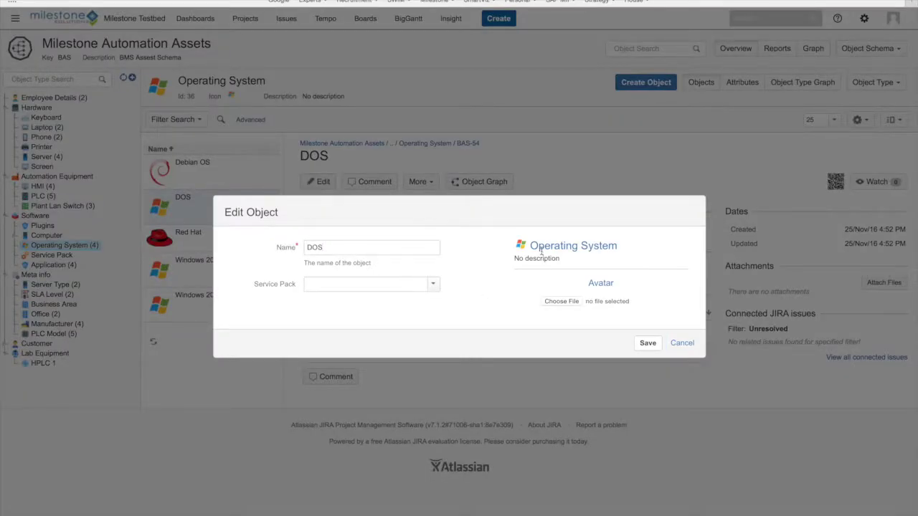
left_click(570, 301)
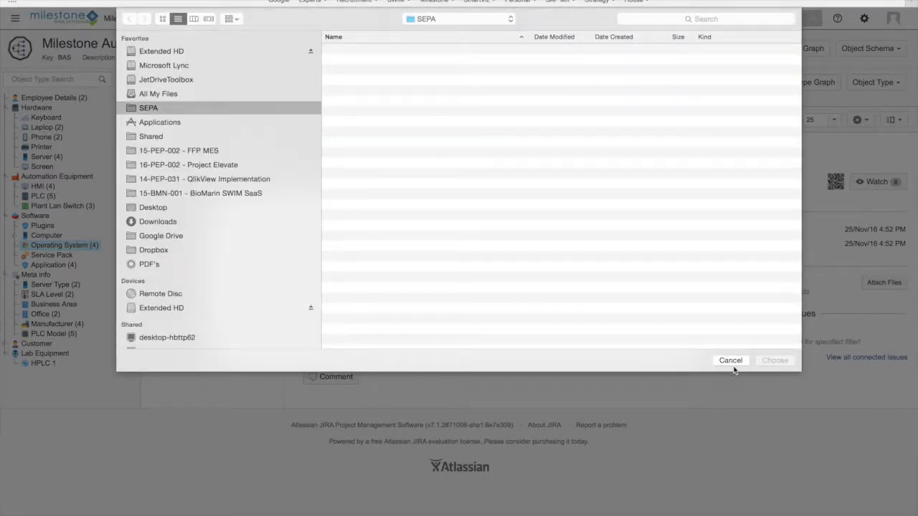
left_click(731, 363)
left_click(648, 343)
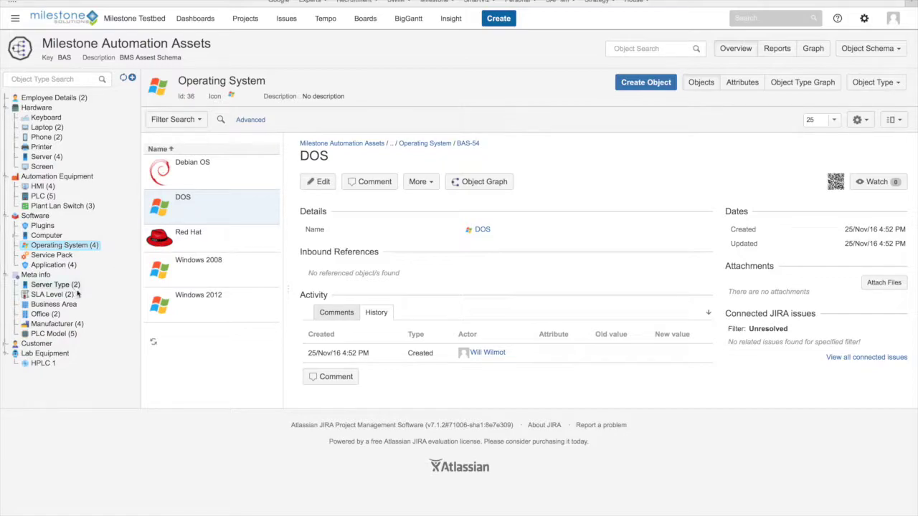
Set the OS of the HPLC 1 object to DOS and save the object
left_click(45, 363)
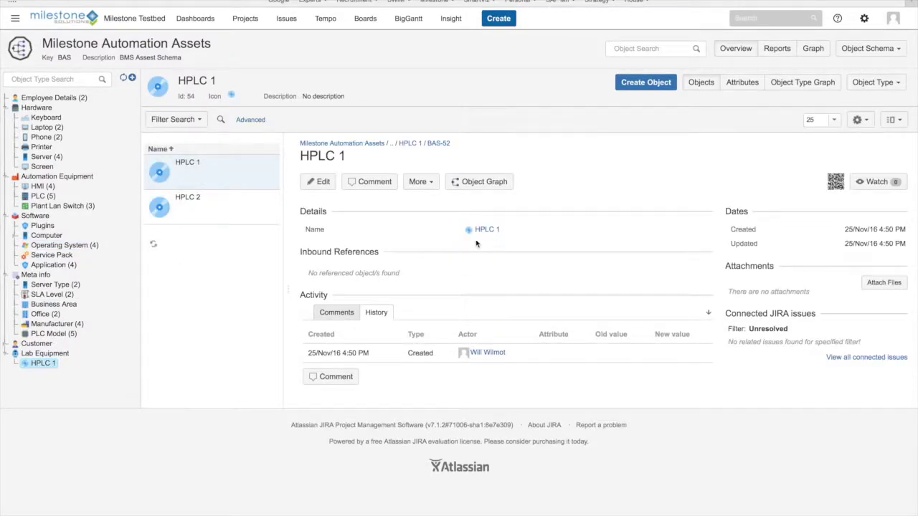
left_click(321, 181)
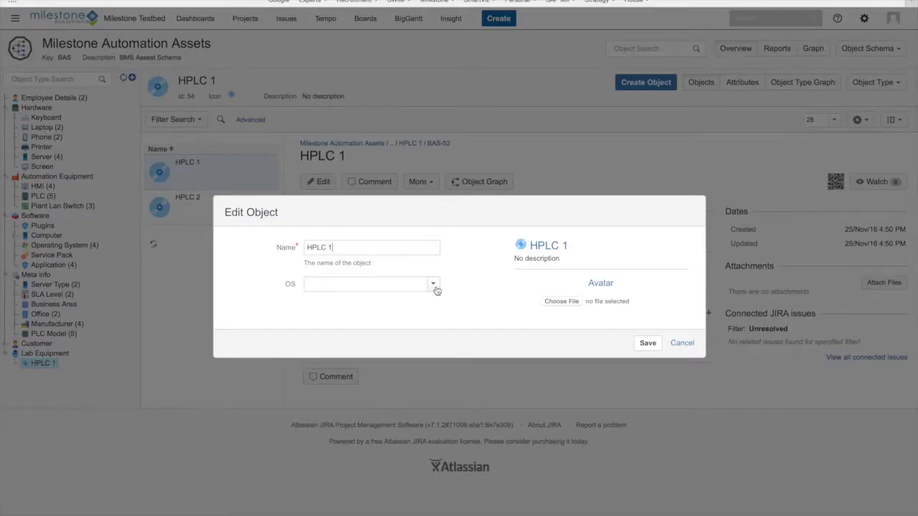
left_click(435, 285)
left_click(353, 319)
left_click(648, 343)
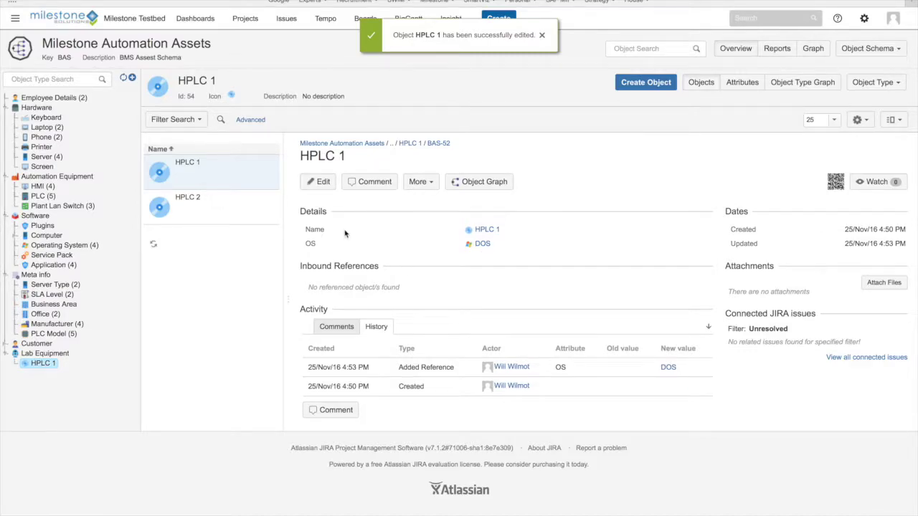
Display the DOS object in Operating System and examine its inbound reference from HPLC 1
left_click(63, 248)
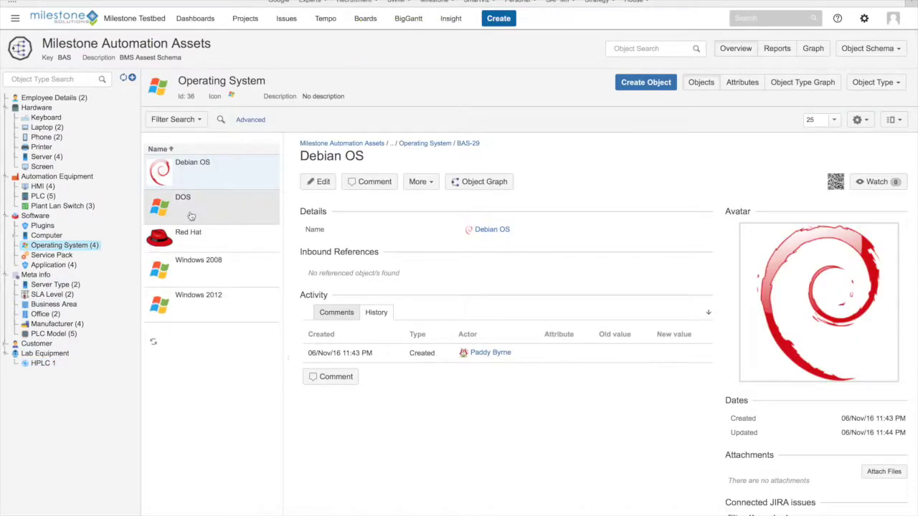
left_click(190, 213)
left_click_drag(357, 293, 321, 289)
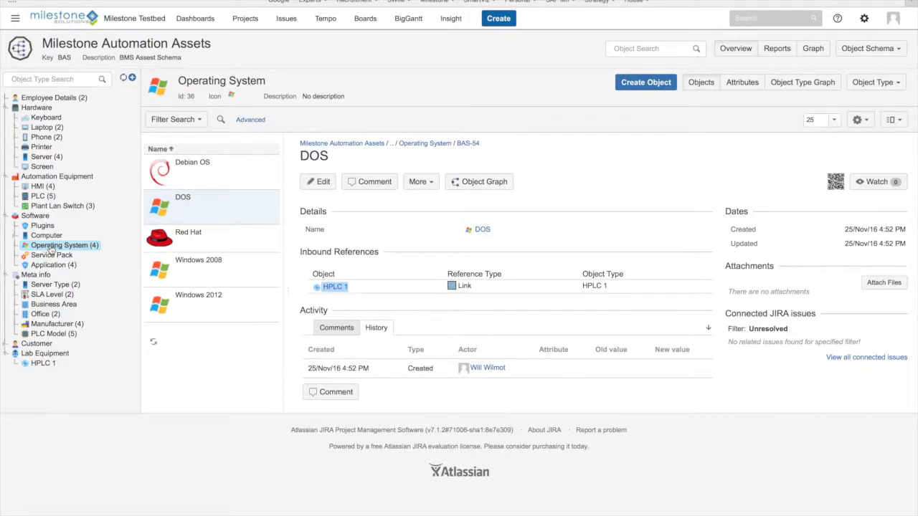
Review the HPLC 1 object's OS link and browse the Operating System and Service Pack object types
left_click(44, 364)
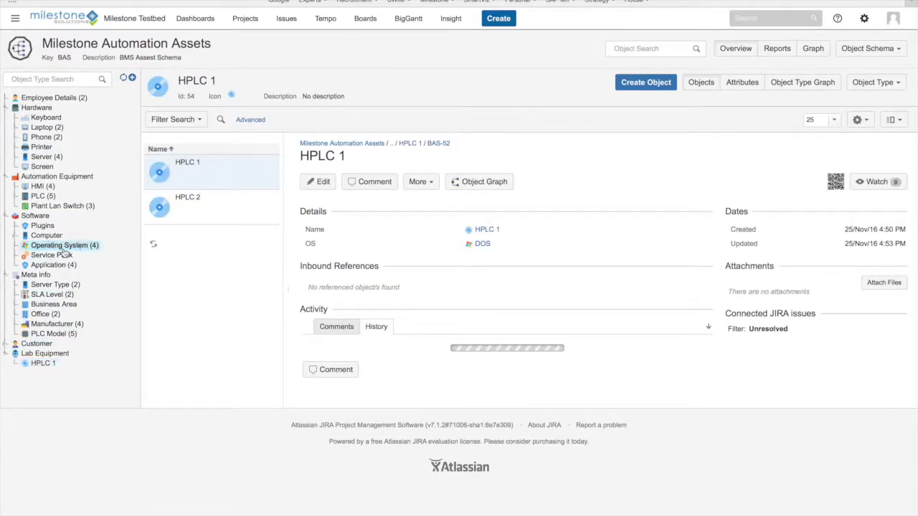
left_click(63, 246)
left_click(62, 255)
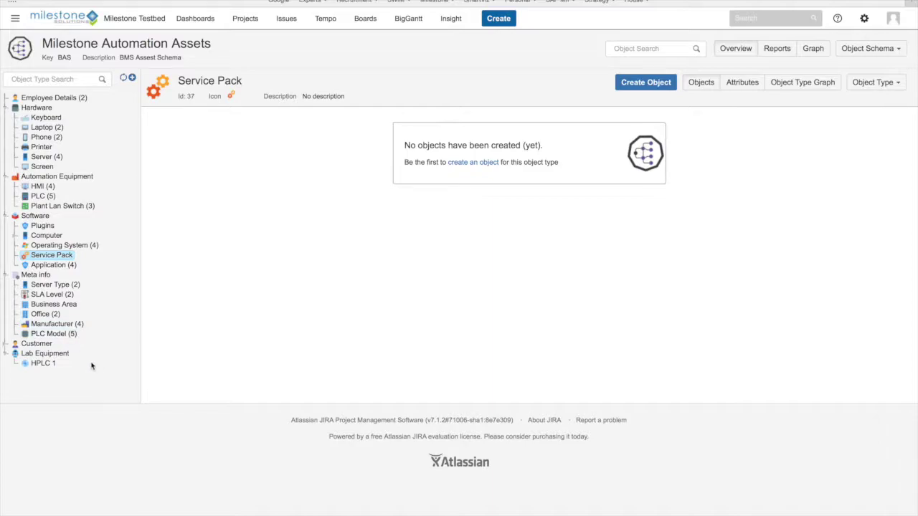
View the Server Type objects and examine how Server Type relates to Server in the Server object type graph
left_click(64, 286)
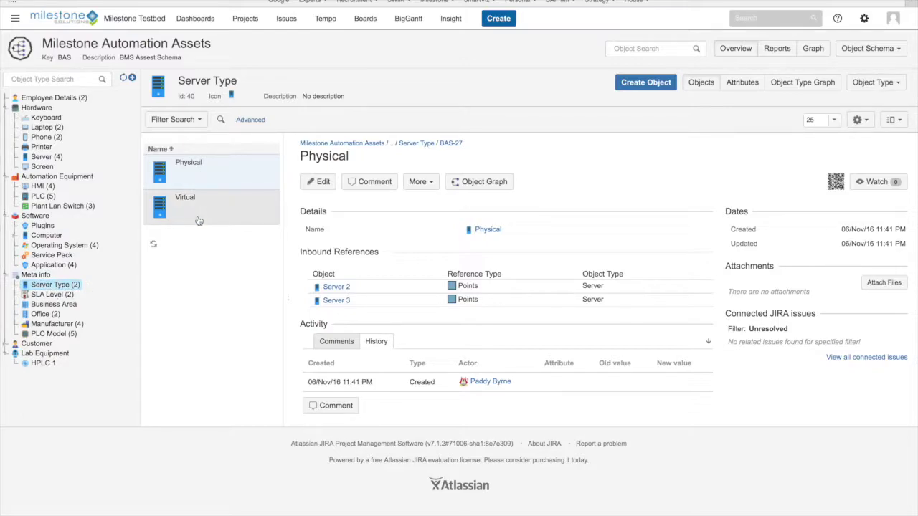
left_click(41, 147)
left_click(47, 157)
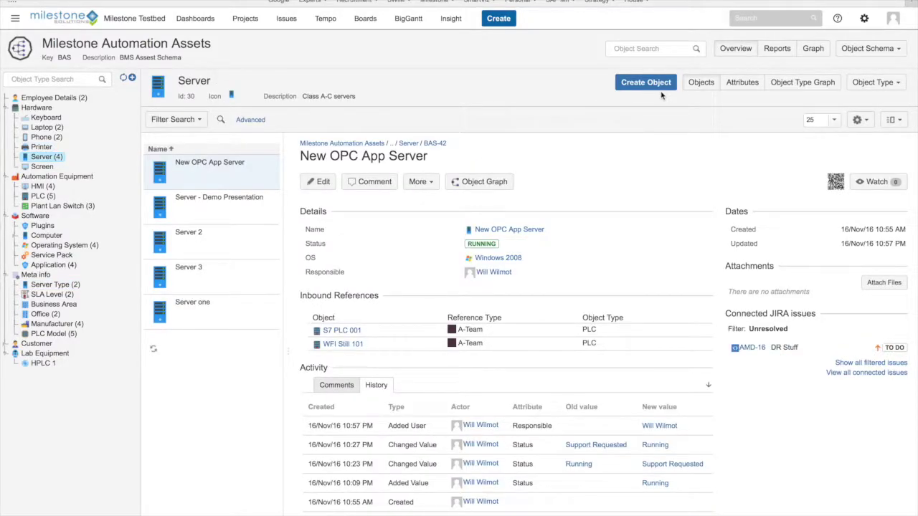
left_click(782, 81)
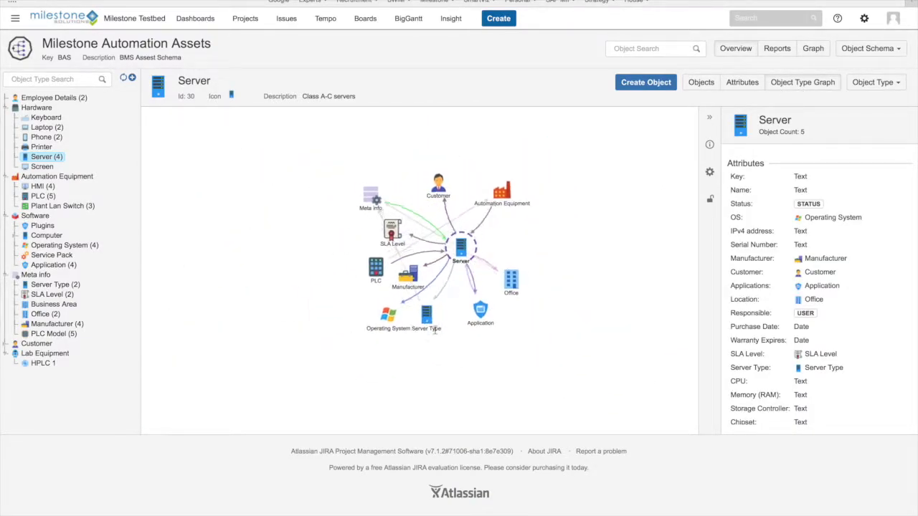
left_click(427, 317)
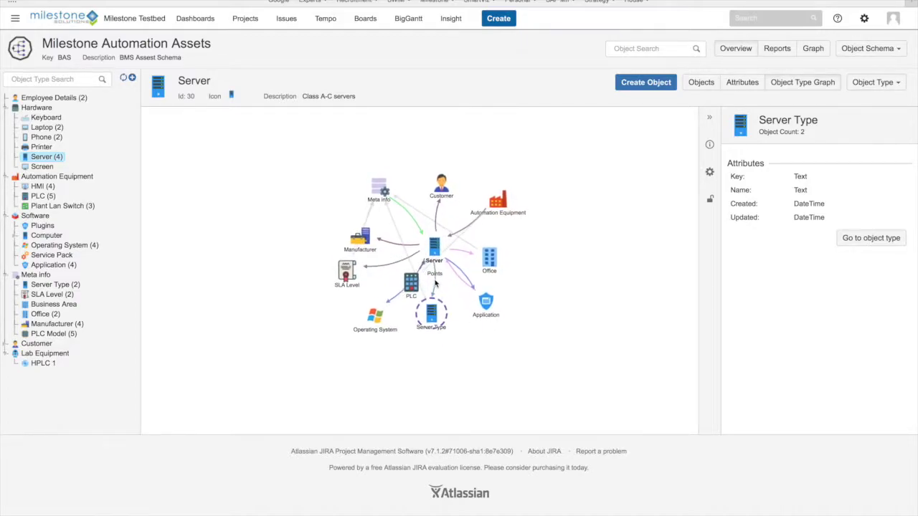
Reorder the Server object type's attributes so that Server Type directly follows Status
left_click(732, 81)
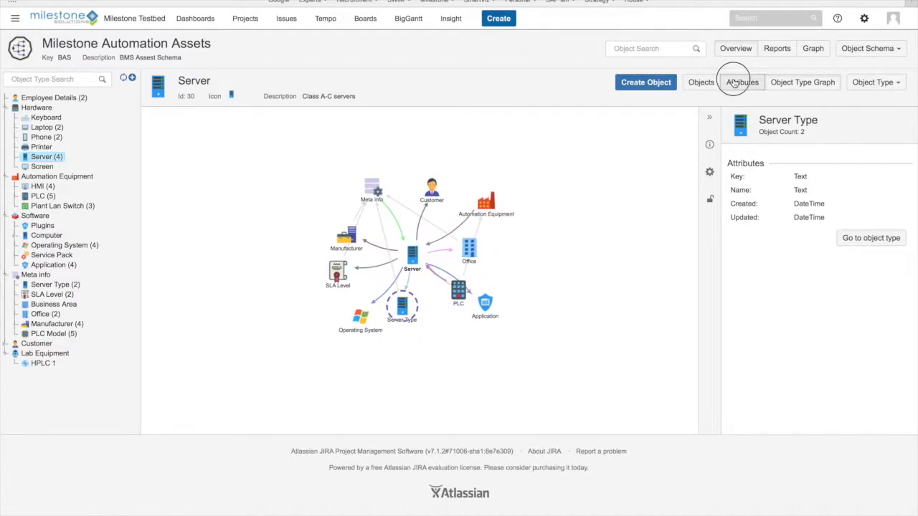
scroll(306, 334, "down", 3)
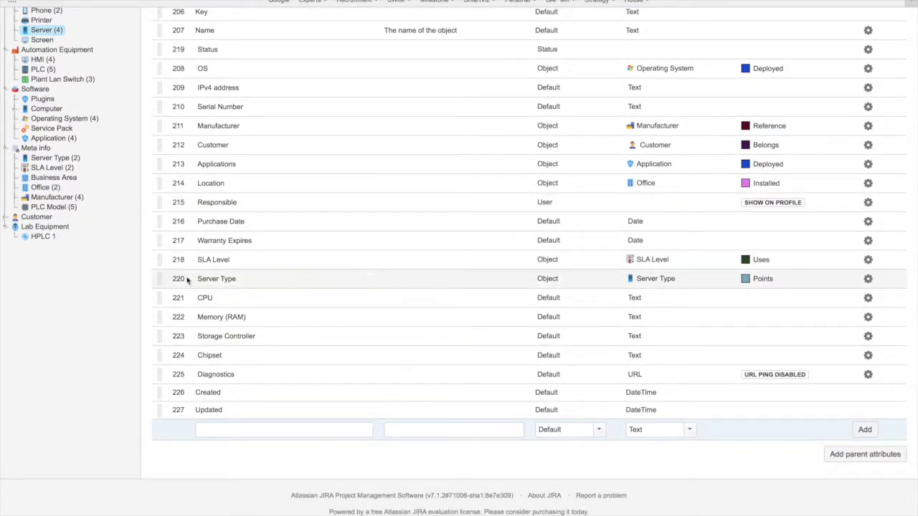
scroll(164, 282, "up", 2)
left_click_drag(160, 338, 173, 130)
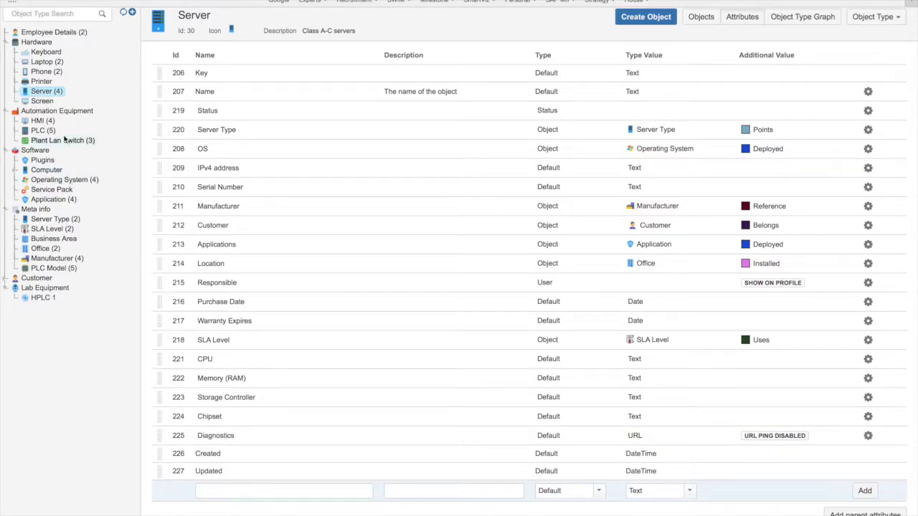
Open the New OPC App Server object for editing and examine the choices offered for Server Type
left_click(54, 91)
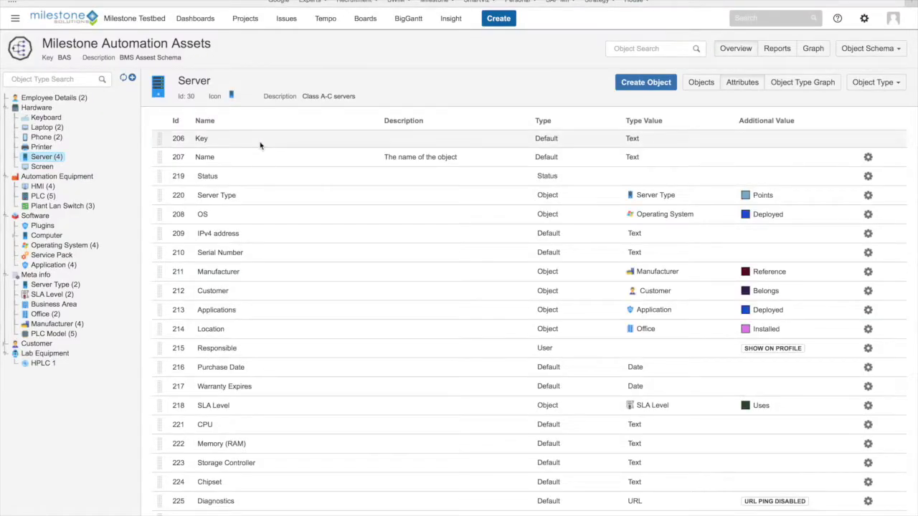
left_click(700, 81)
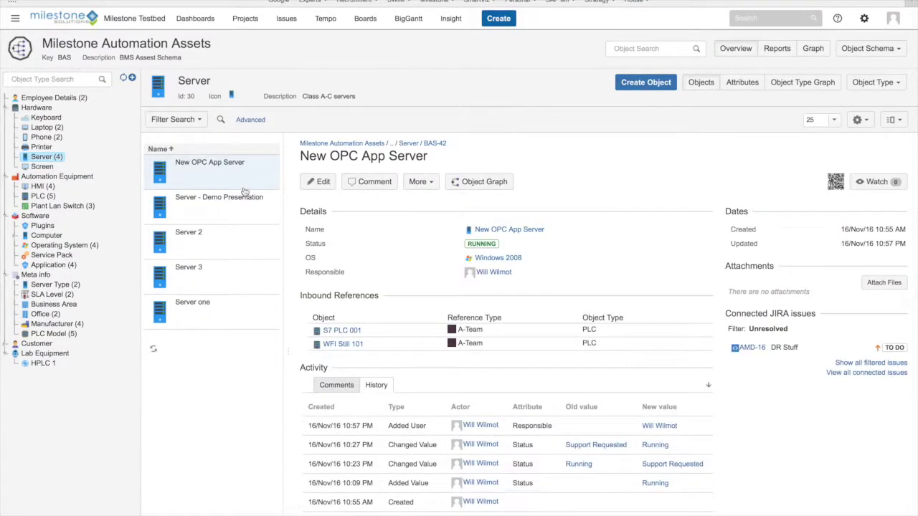
left_click(322, 181)
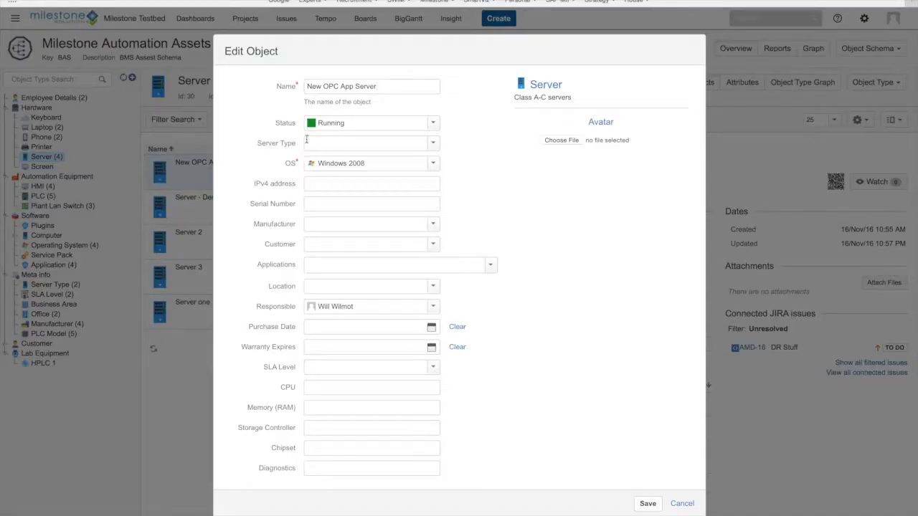
left_click(432, 143)
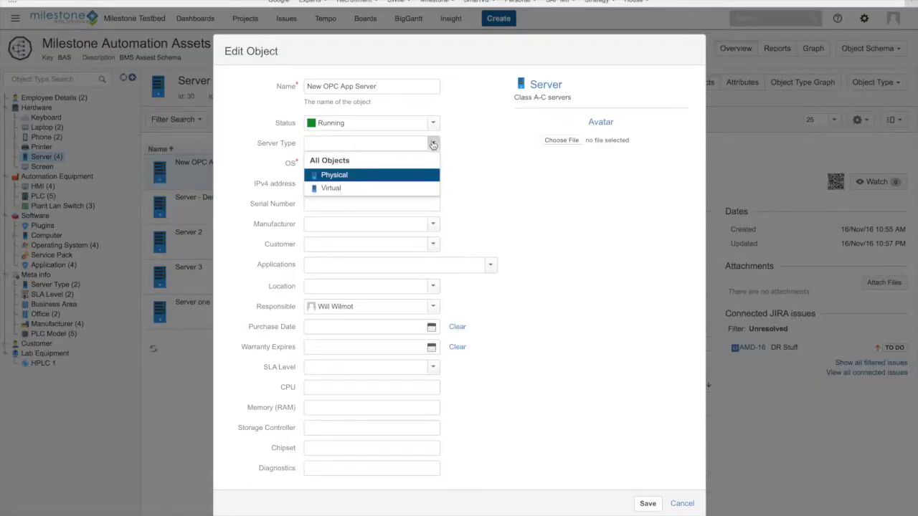
left_click(529, 170)
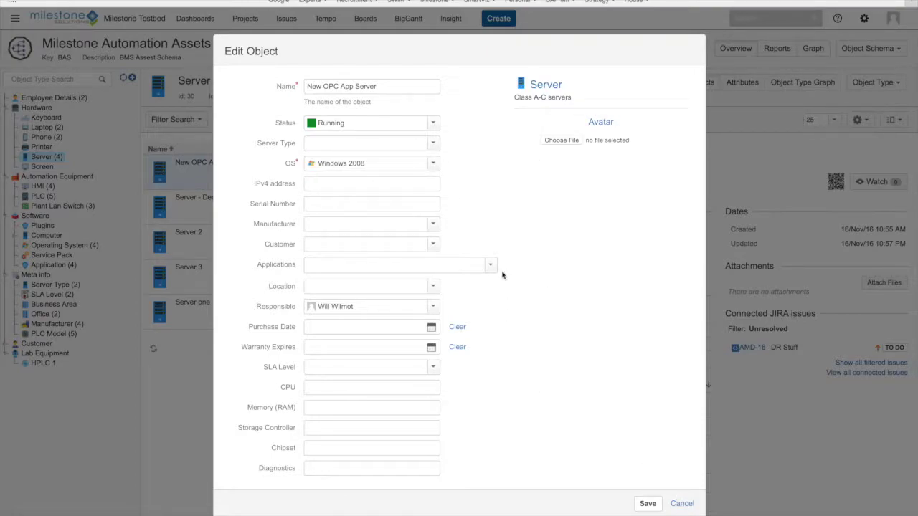
left_click(432, 146)
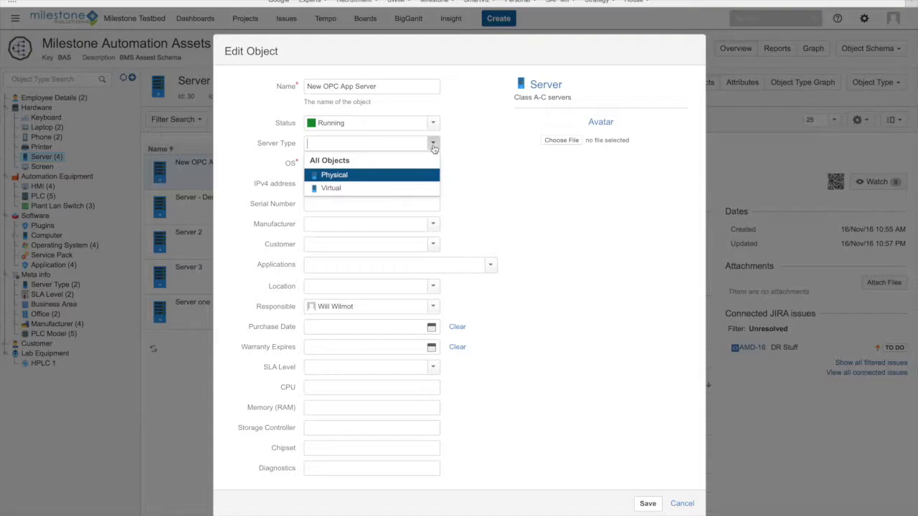
left_click(516, 200)
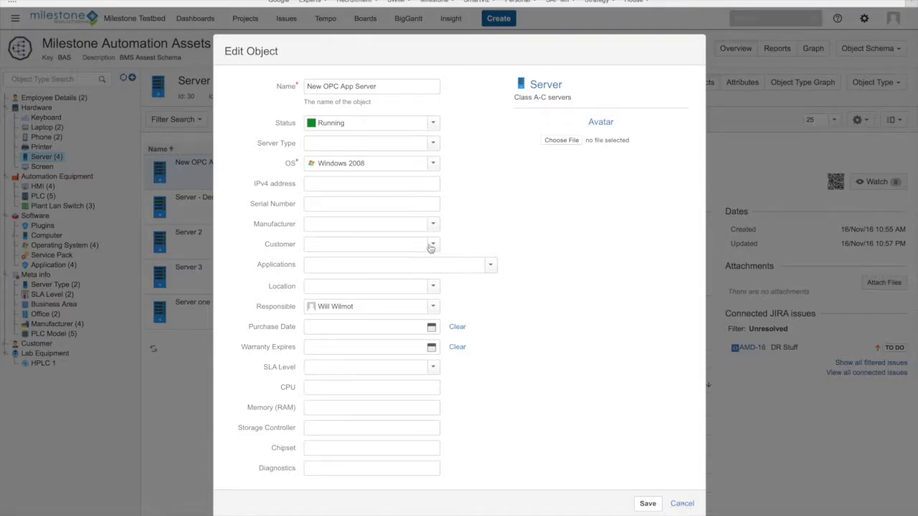
Check the available Server Type choices once more and leave the New OPC App Server edit without saving
left_click(433, 144)
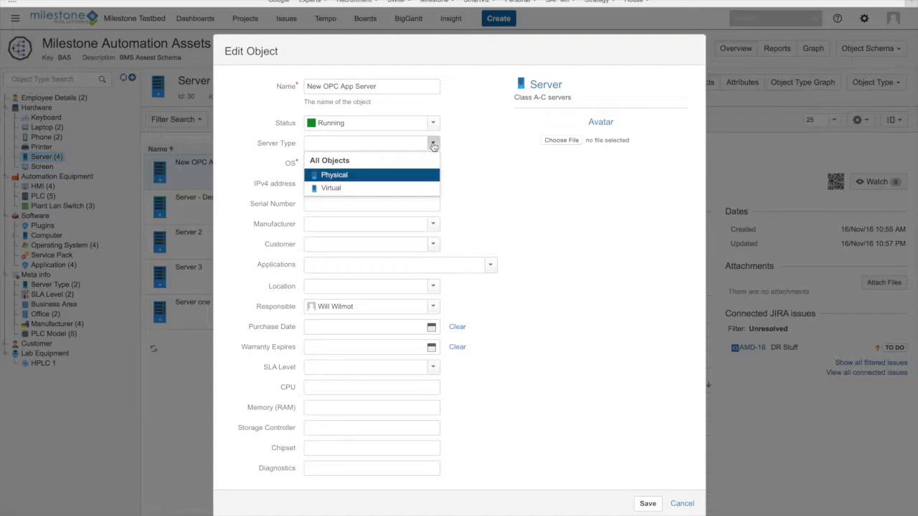
left_click(432, 144)
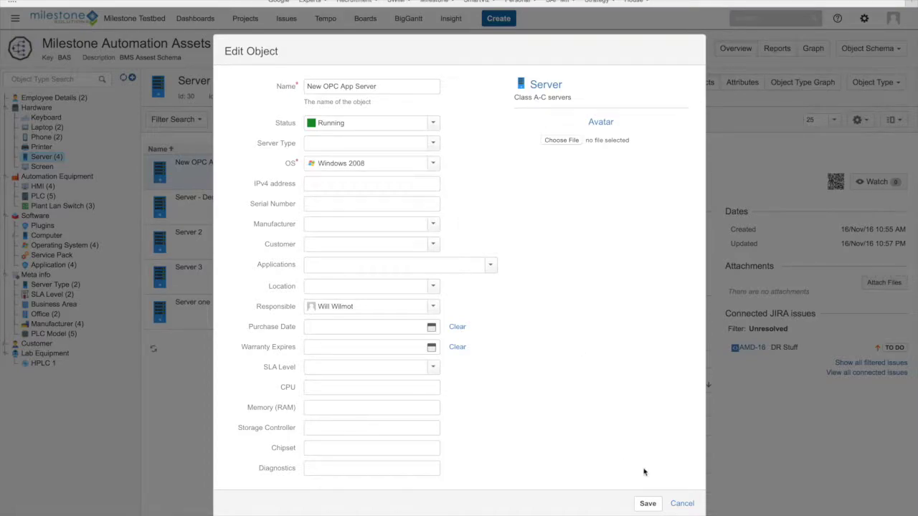
left_click(682, 503)
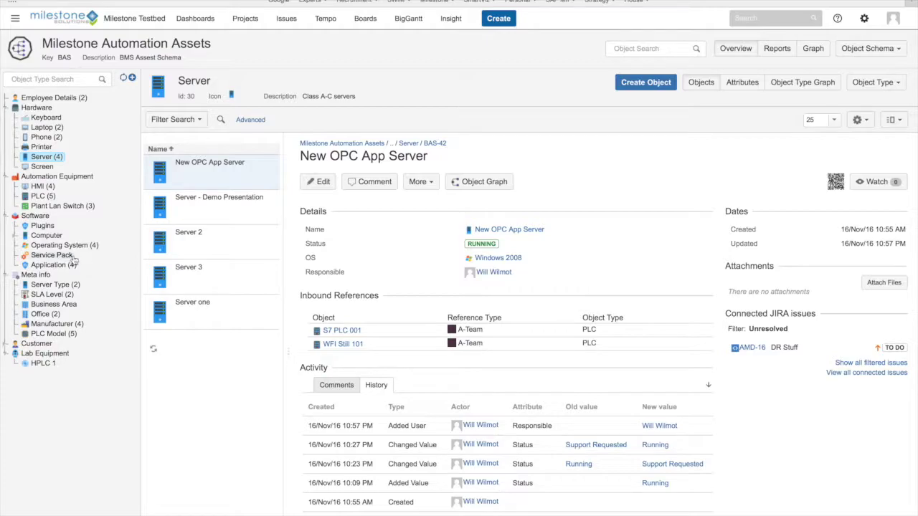
Create a new Server Type object named "Vendor Cloud Hosted"
left_click(54, 285)
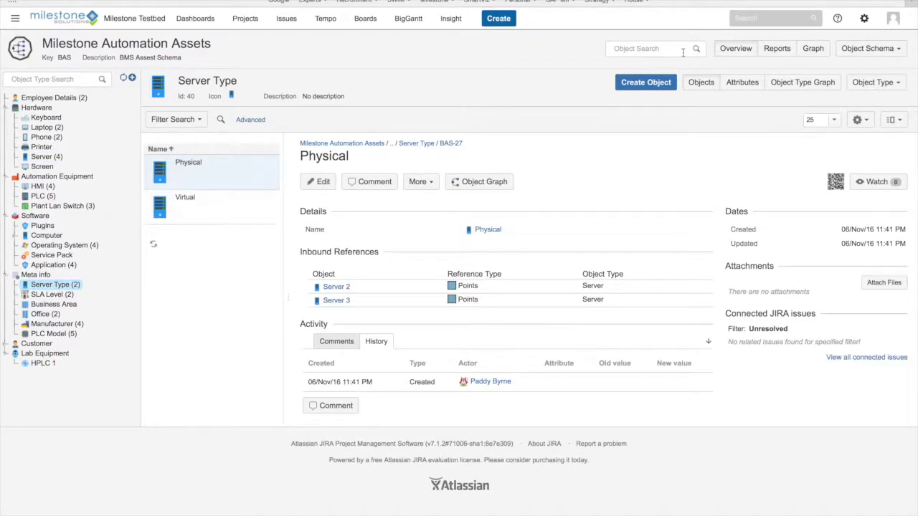
left_click(629, 81)
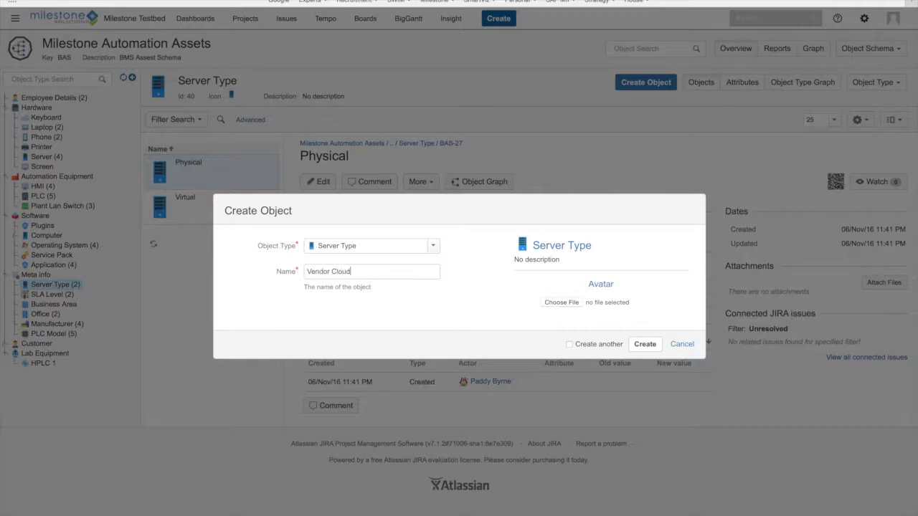
type("Vendor Cloud Hosted")
left_click(645, 344)
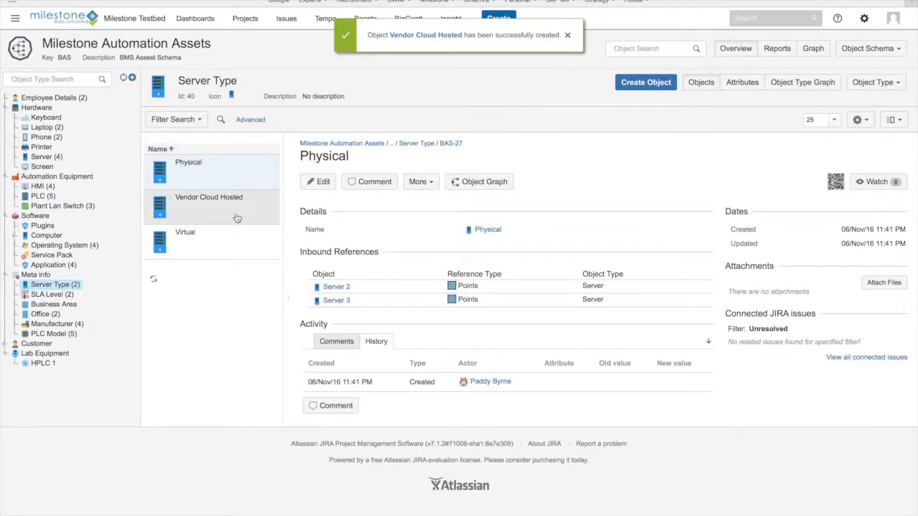
Change the Server Type of the Server - Demo Presentation object to Vendor Cloud Hosted and save it
left_click(45, 156)
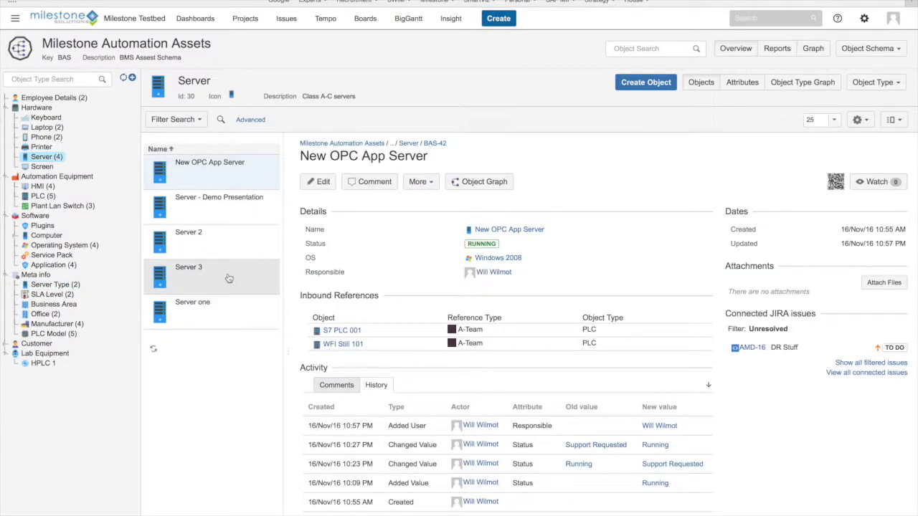
left_click(233, 210)
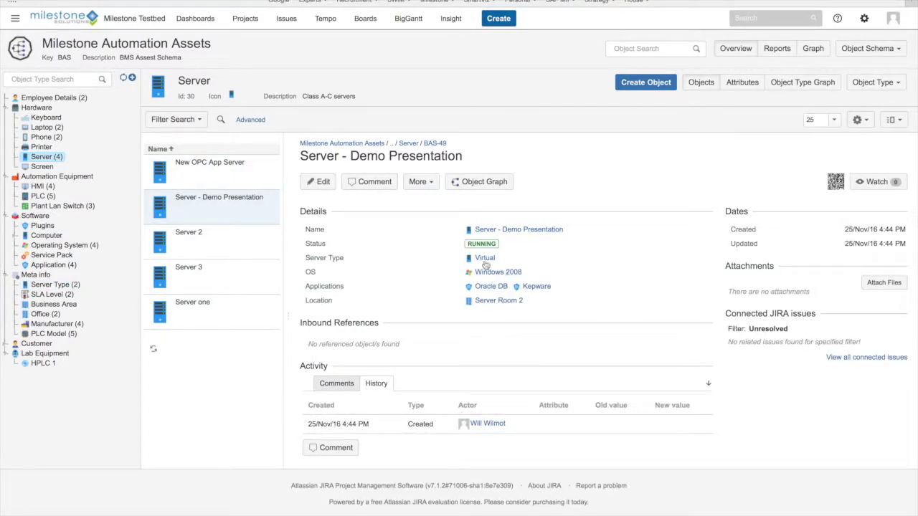
left_click(319, 181)
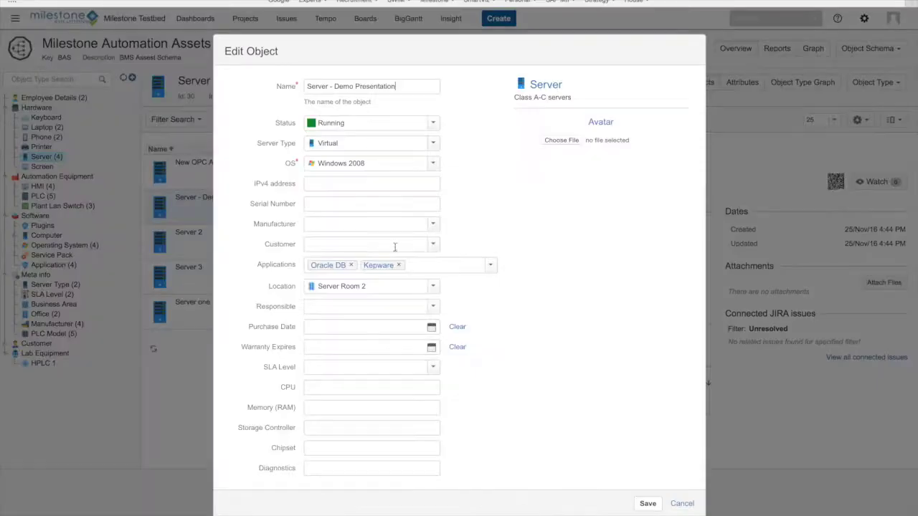
left_click(432, 143)
left_click(383, 189)
left_click(648, 503)
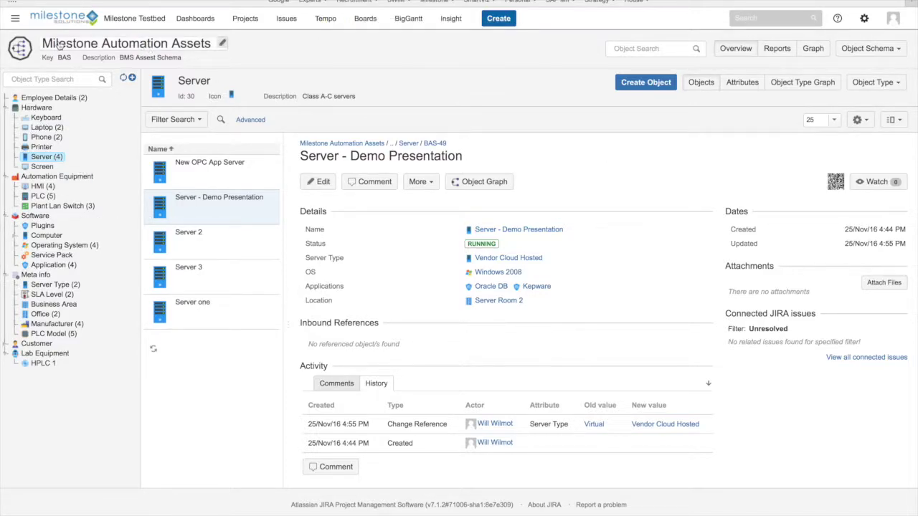
Switch to the Milestone IT Assets schema and look through its Meta info and Hardware object types
left_click_drag(43, 44, 209, 44)
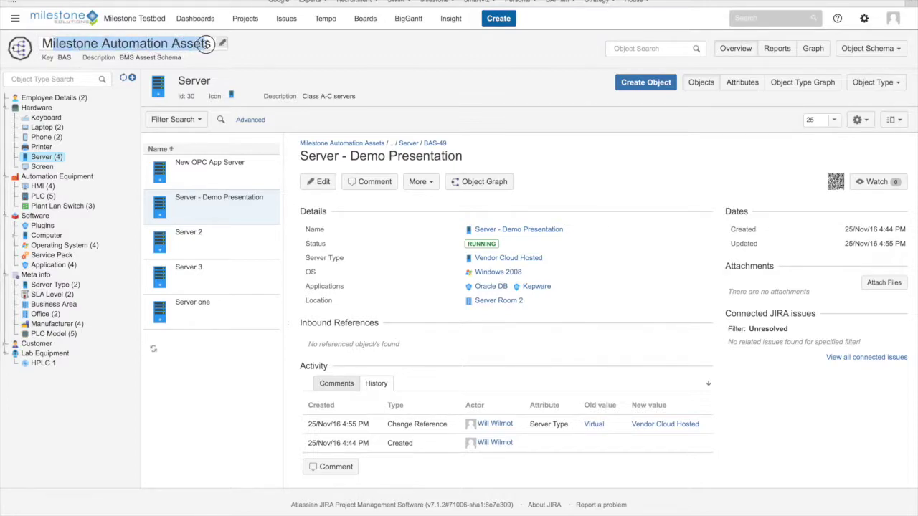
left_click(447, 19)
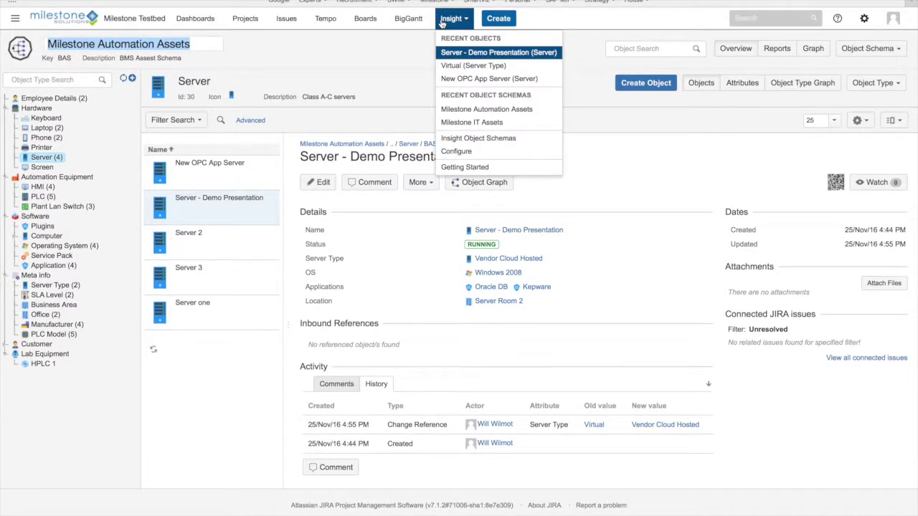
left_click(463, 122)
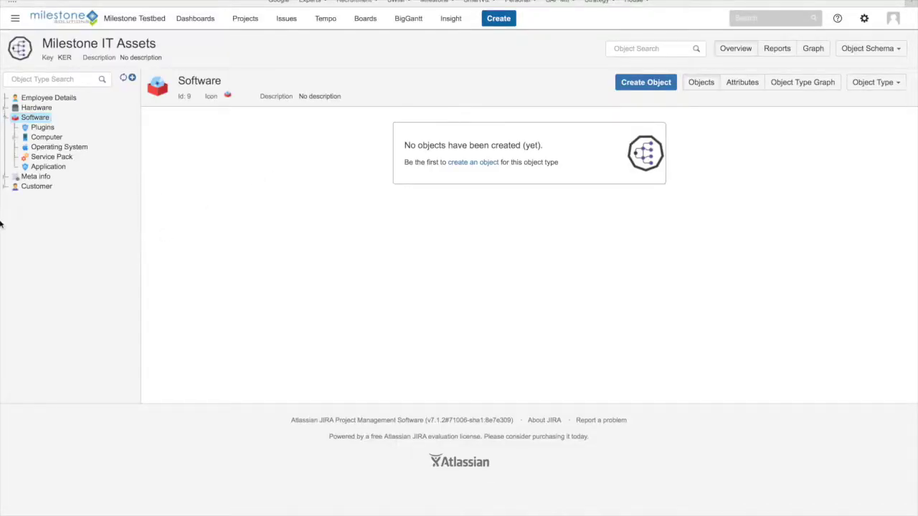
left_click(5, 177)
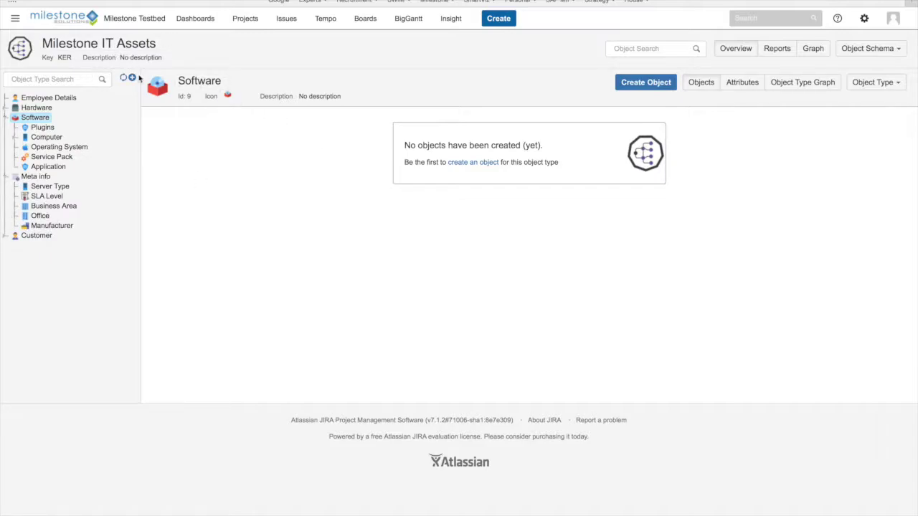
left_click(5, 109)
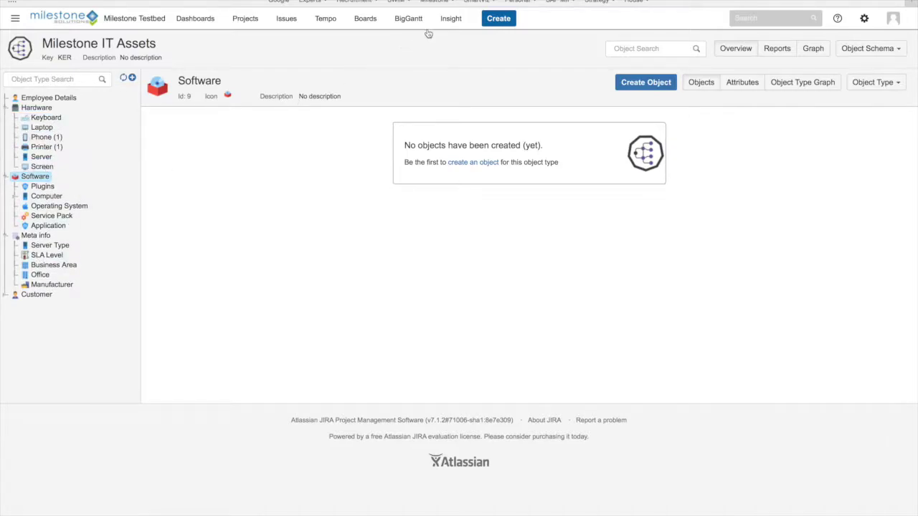
Return to the Milestone Automation Assets schema and expand Automation Equipment, Software, Meta info and Customer in the object type tree
left_click(450, 20)
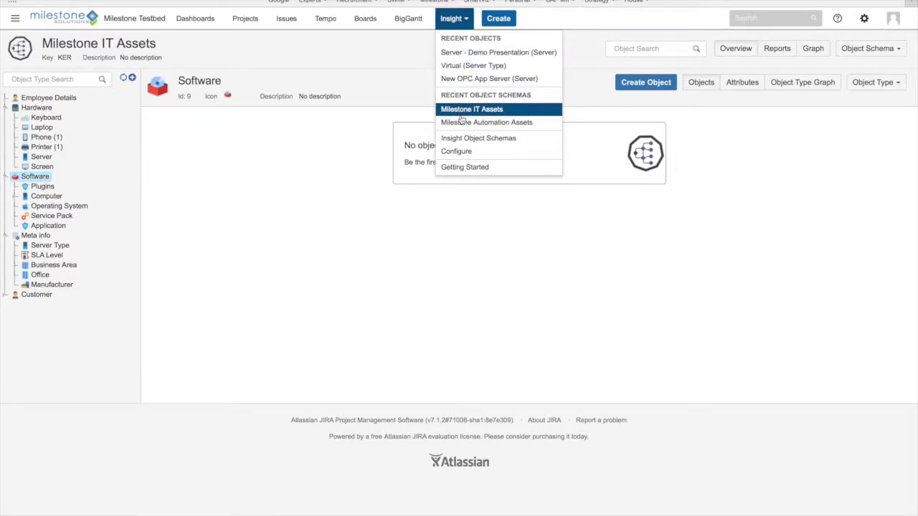
left_click(462, 122)
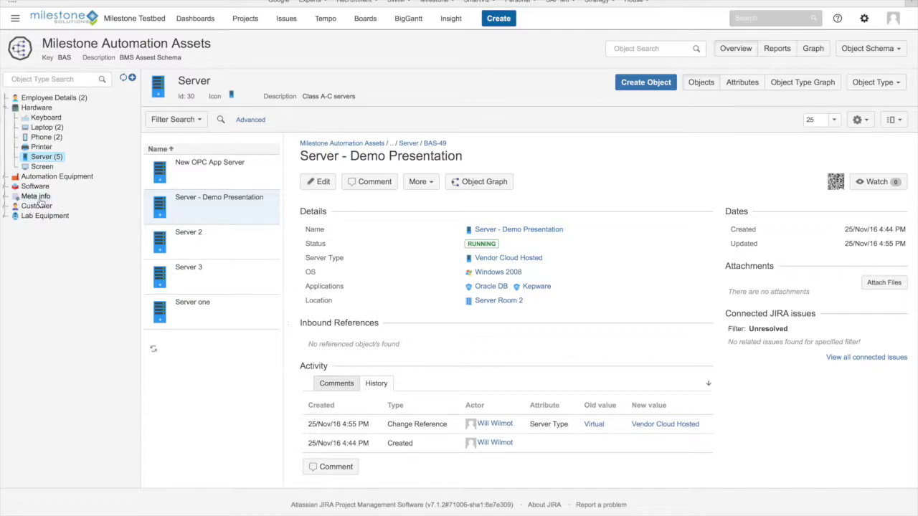
left_click(5, 177)
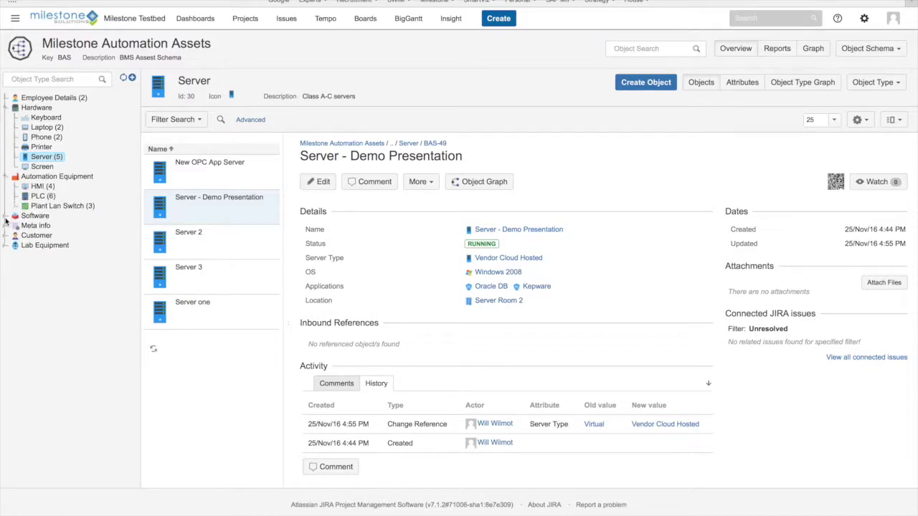
left_click(6, 217)
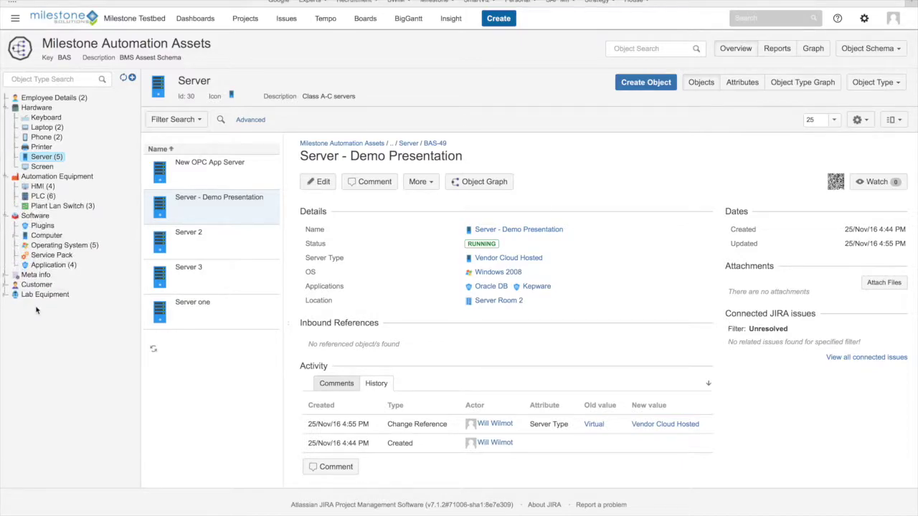
left_click(6, 276)
left_click(5, 345)
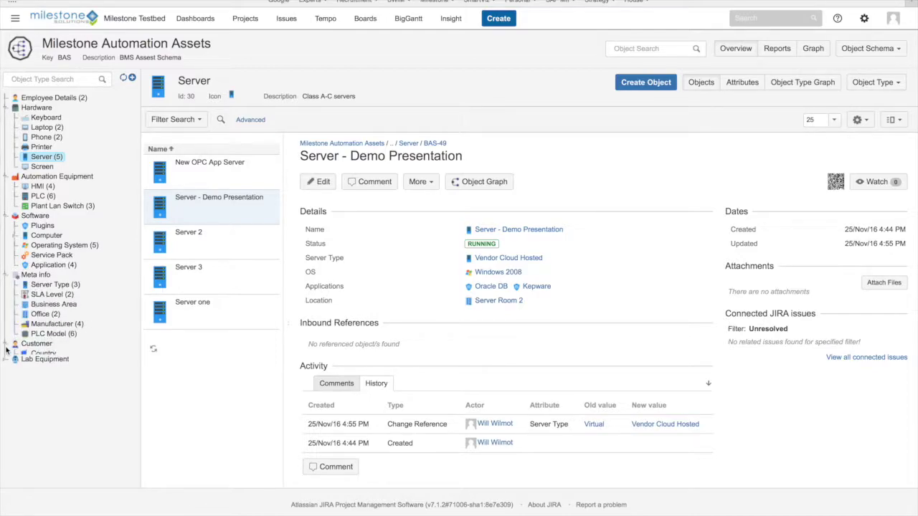
Review the Employee Details objects and follow the second employee's inbound reference to the Toshiba laptop
left_click(53, 98)
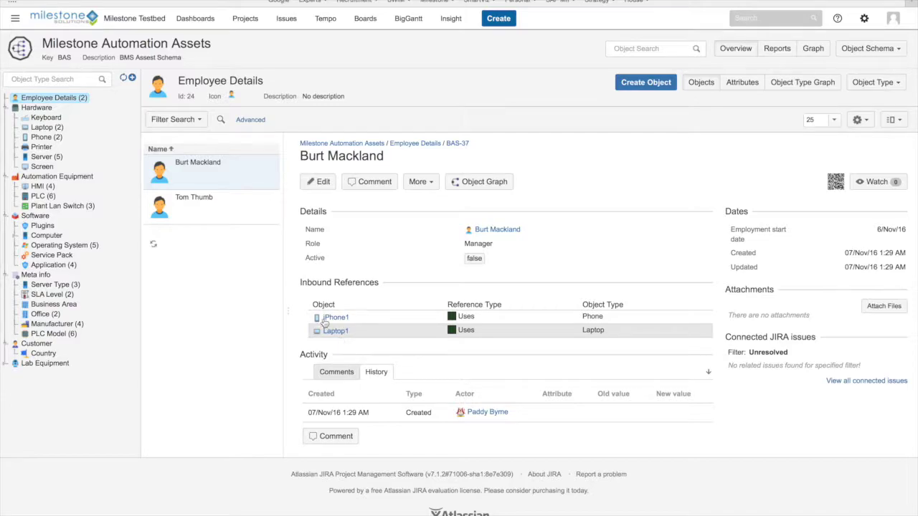
left_click(219, 219)
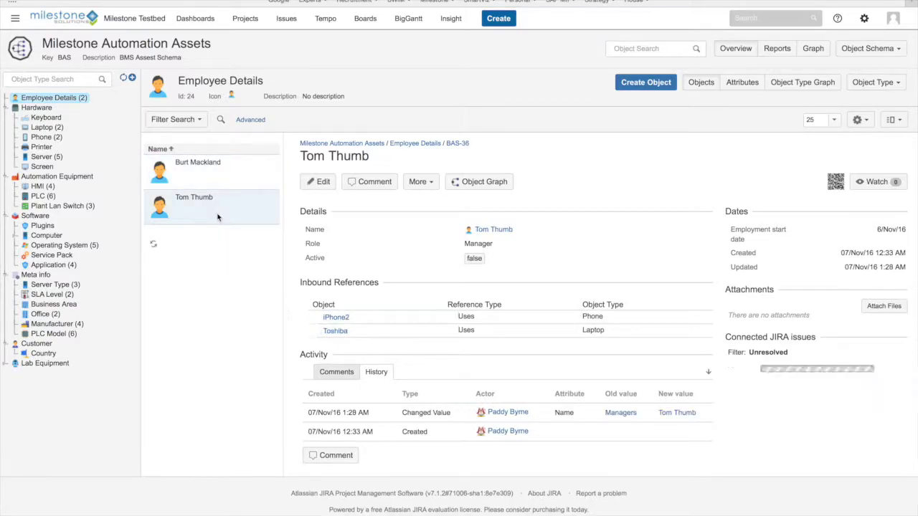
left_click(342, 335)
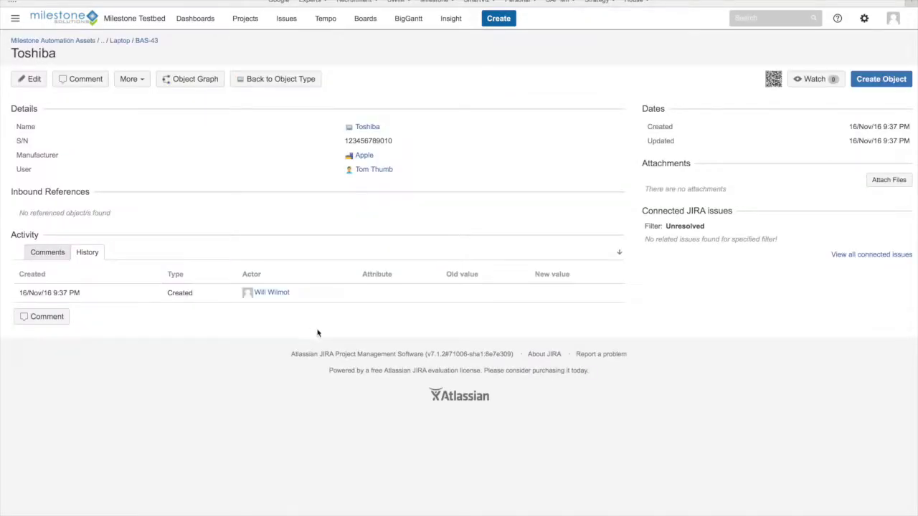
key("super+bracketleft")
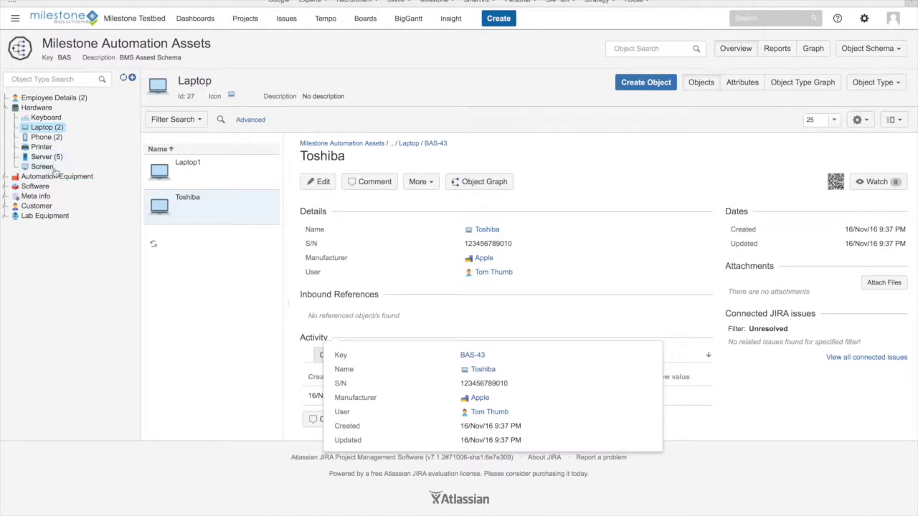
View the Toshiba object under the Laptop object type and examine its User and Manufacturer references
left_click(56, 129)
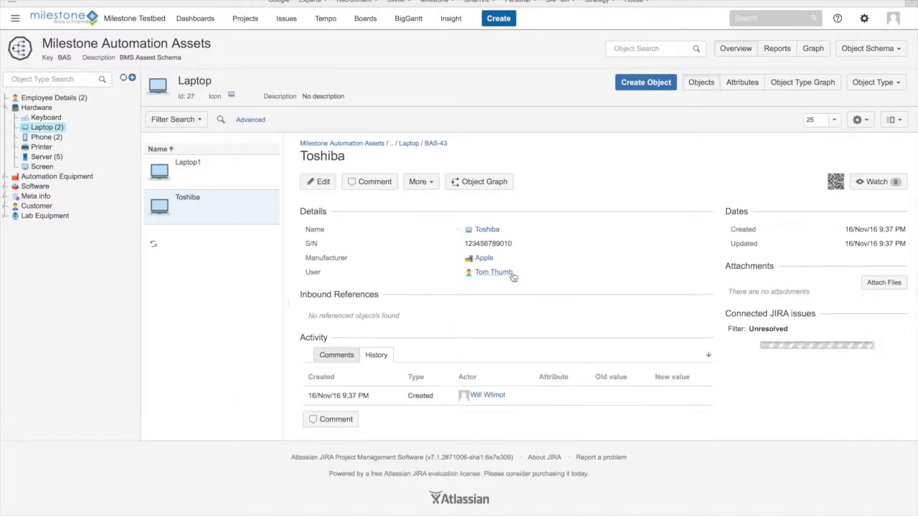
double_click(311, 272)
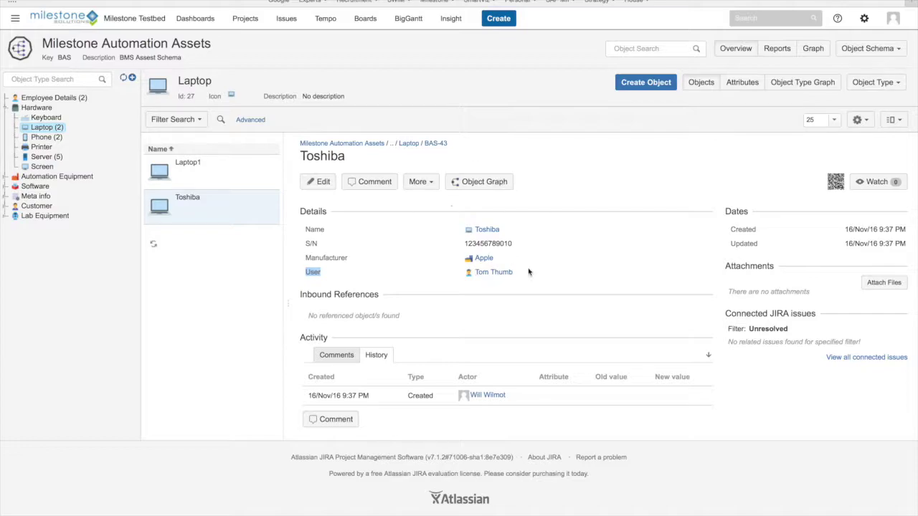
mouse_move(488, 261)
Open the Milestone Standard label template for editing in the Milestone Automation Assets schema configuration
left_click(869, 48)
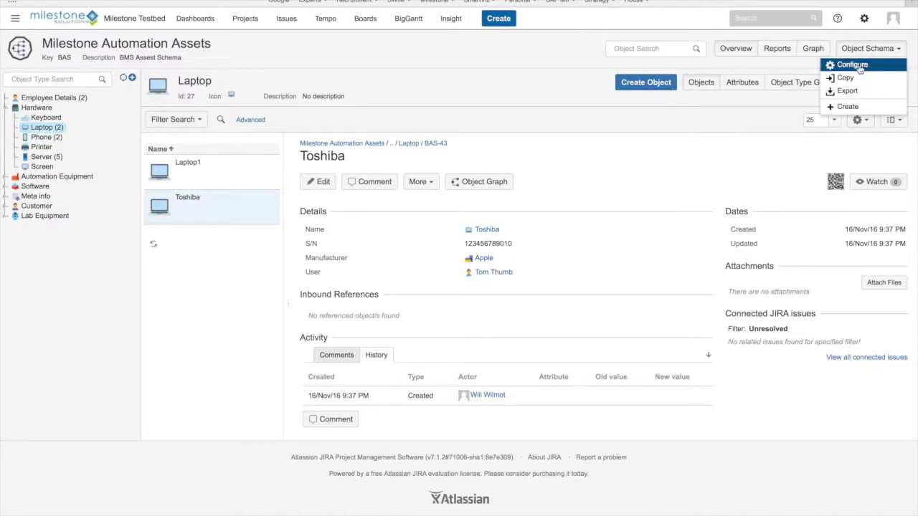
left_click(860, 66)
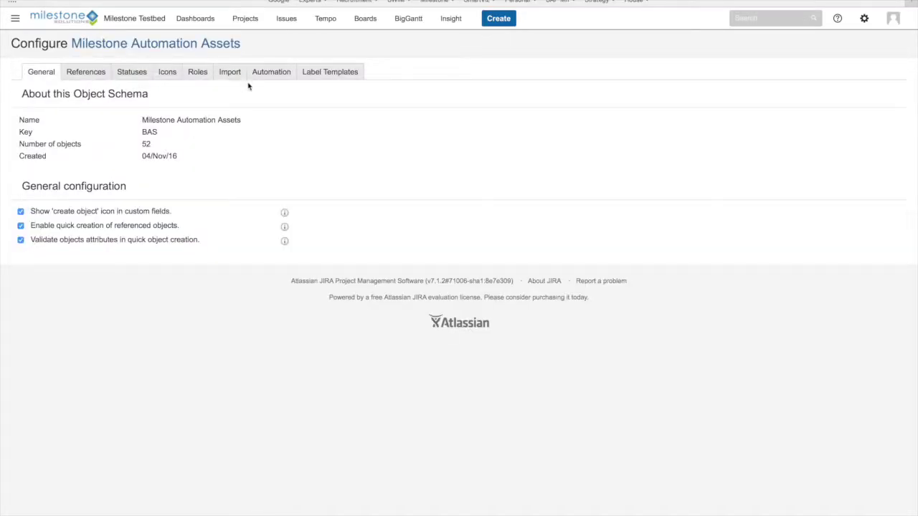
left_click(341, 79)
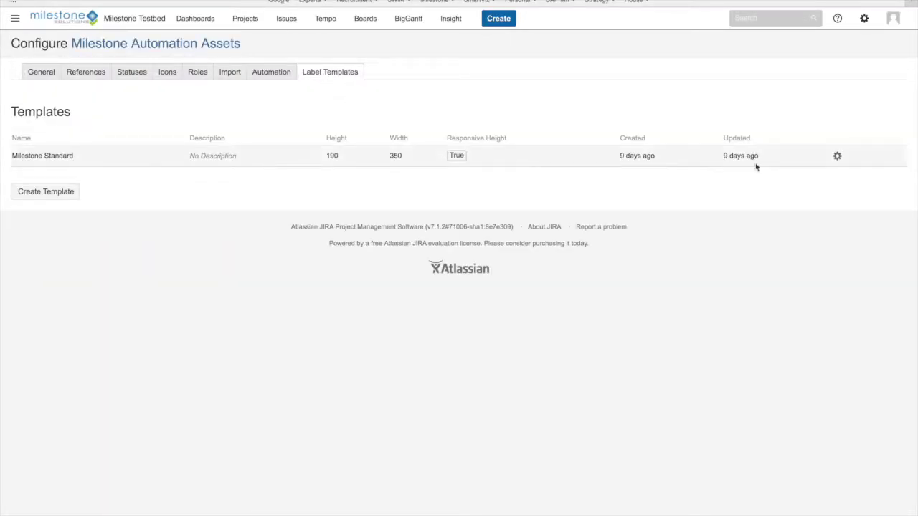
left_click(838, 156)
left_click(837, 172)
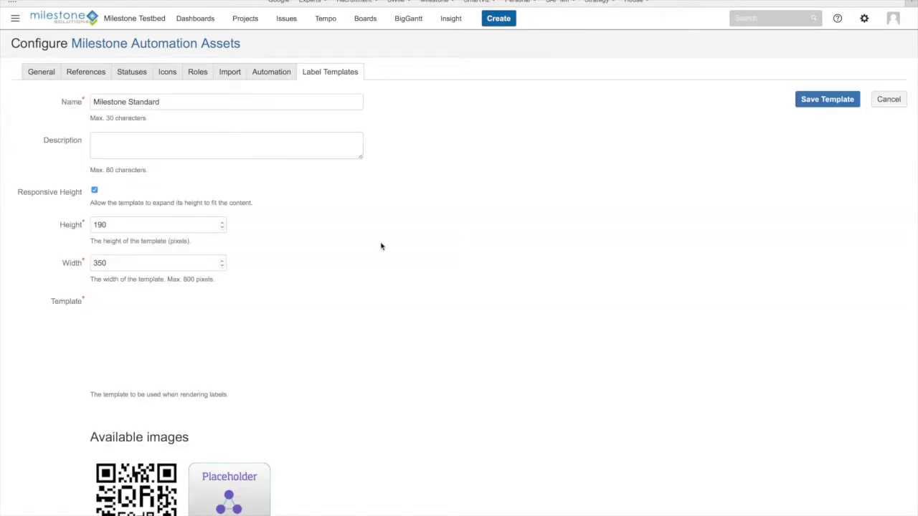
Examine the Milestone Standard label template's layout, including its company logo and QR code
scroll(280, 416, "down", 5)
scroll(223, 218, "up", 3)
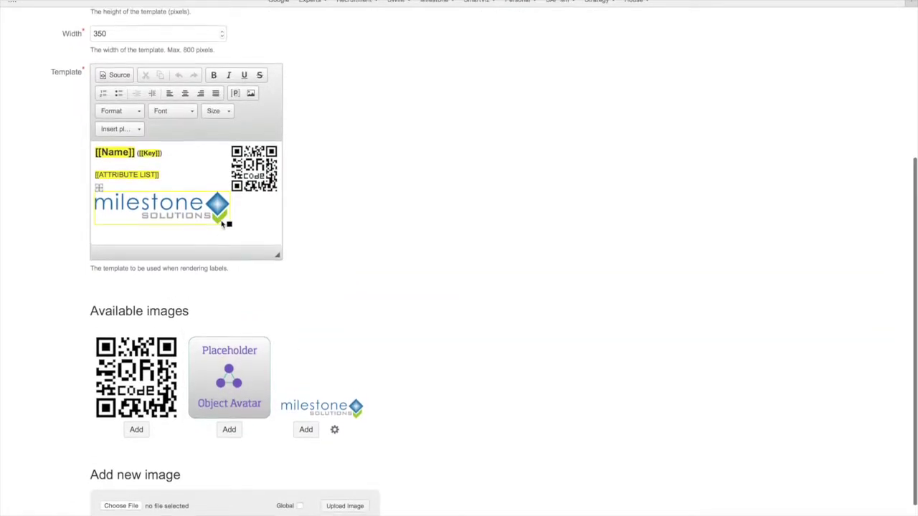
left_click(227, 237)
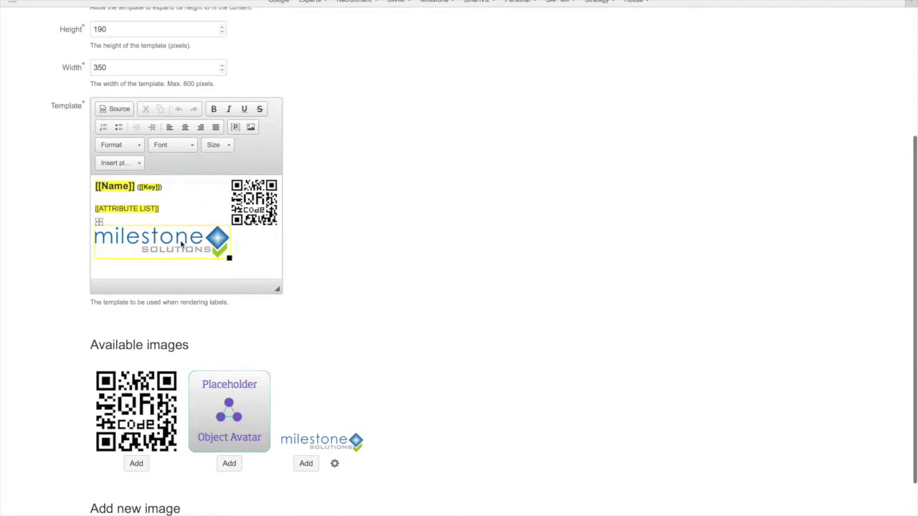
left_click(247, 192)
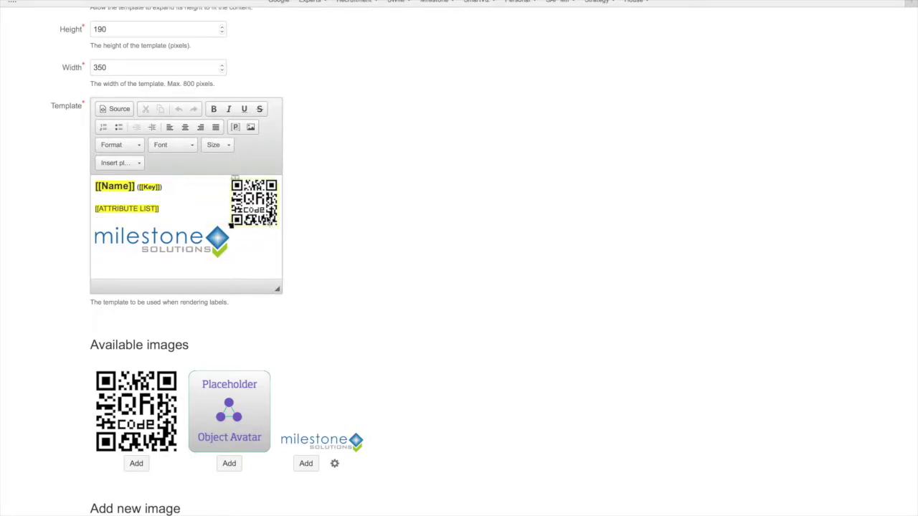
left_click(323, 213)
scroll(323, 213, "up", 1)
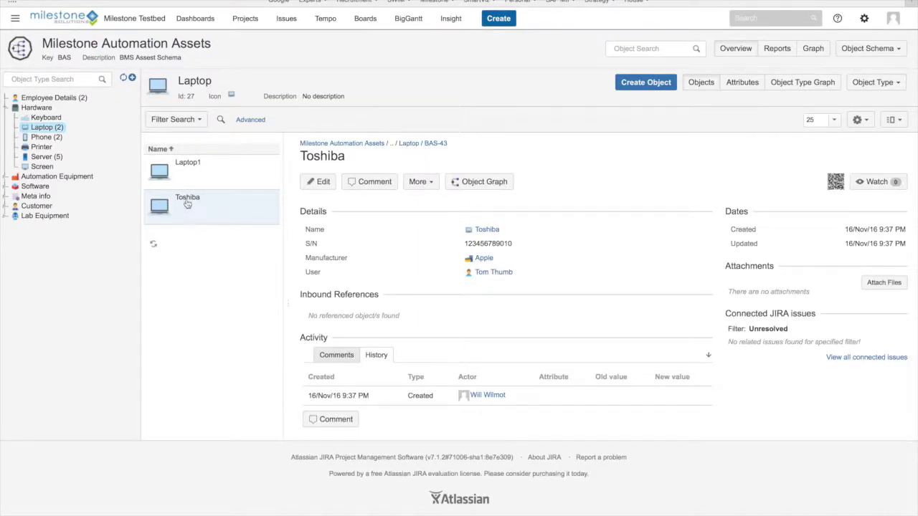
Examine the Laptop1 object's comments and history on its own page, and expand the Automation Equipment and Software object types in the schema
left_click(190, 171)
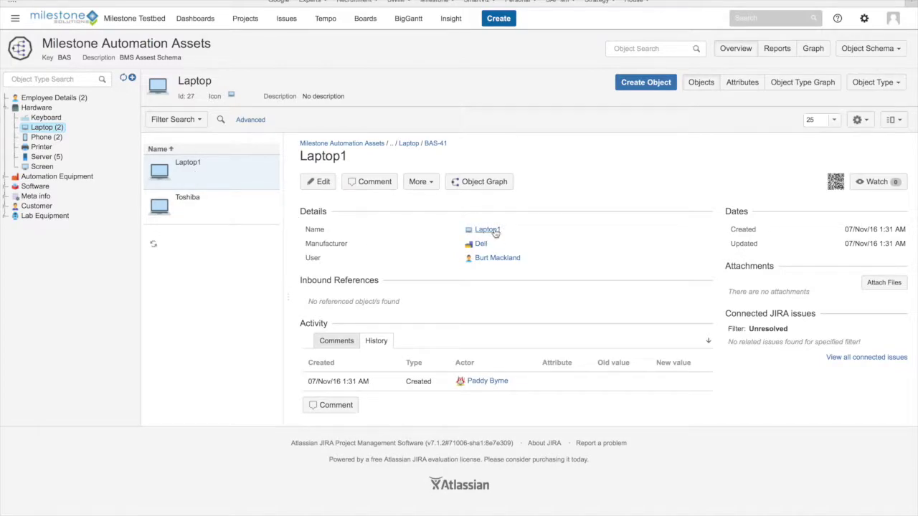
left_click(494, 231)
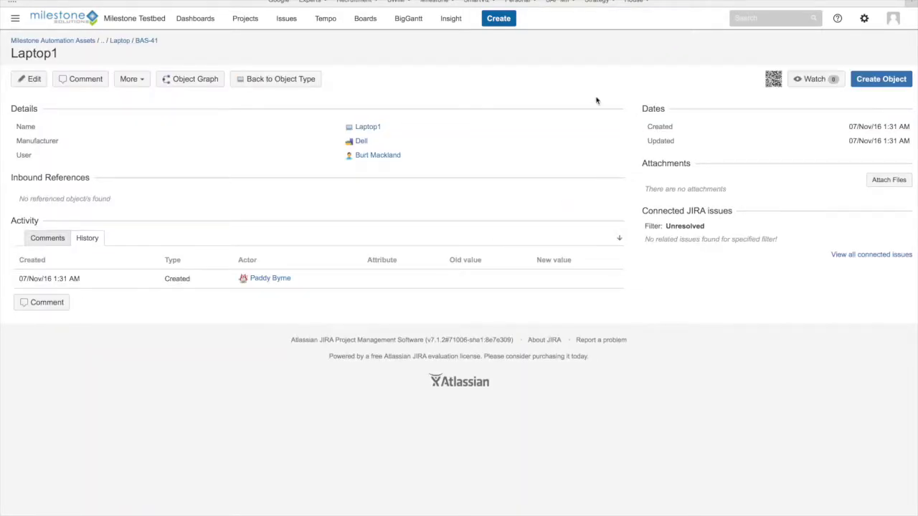
left_click(49, 241)
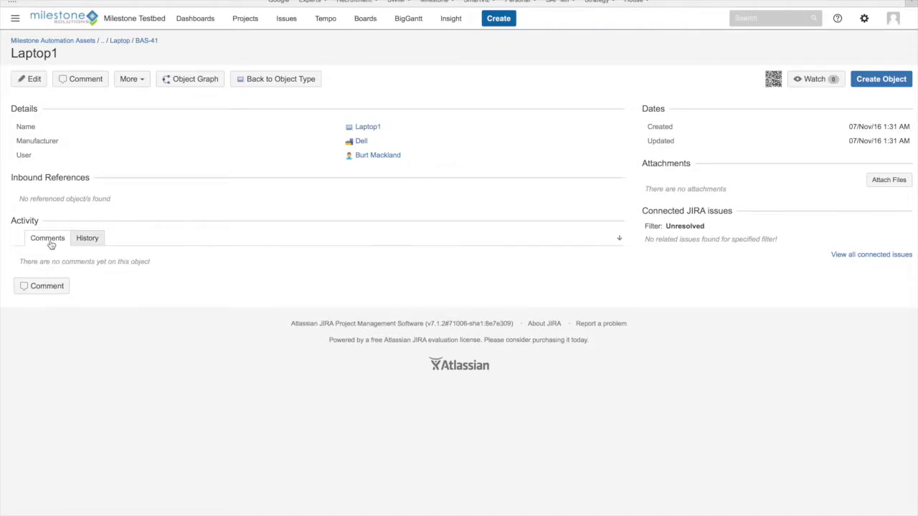
left_click(87, 239)
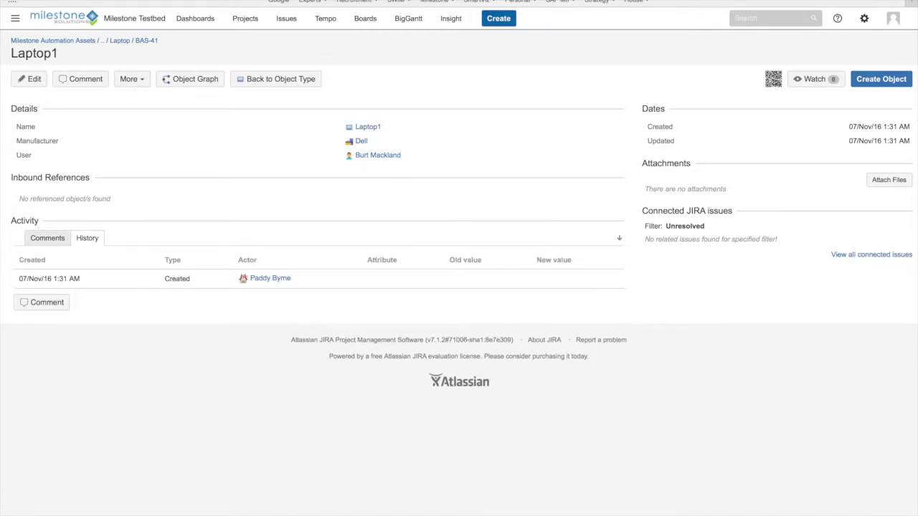
key("super+bracketleft")
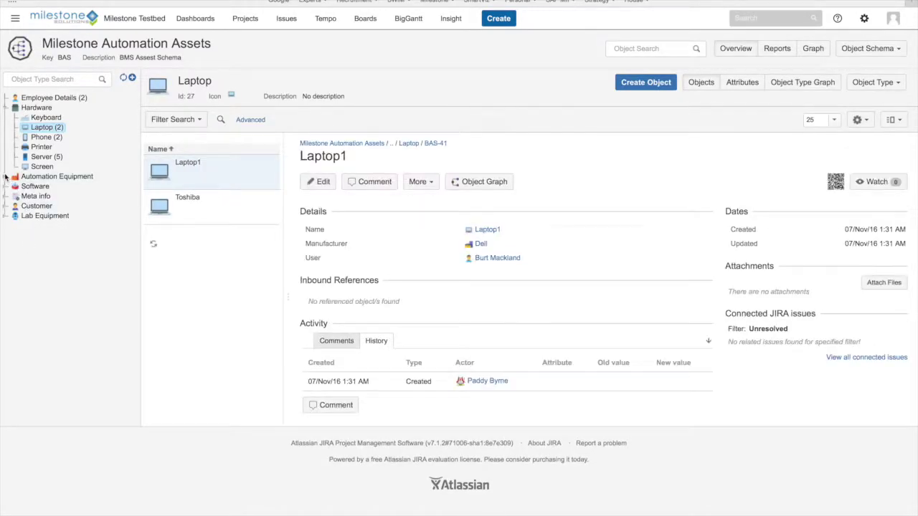
left_click(6, 178)
left_click(6, 217)
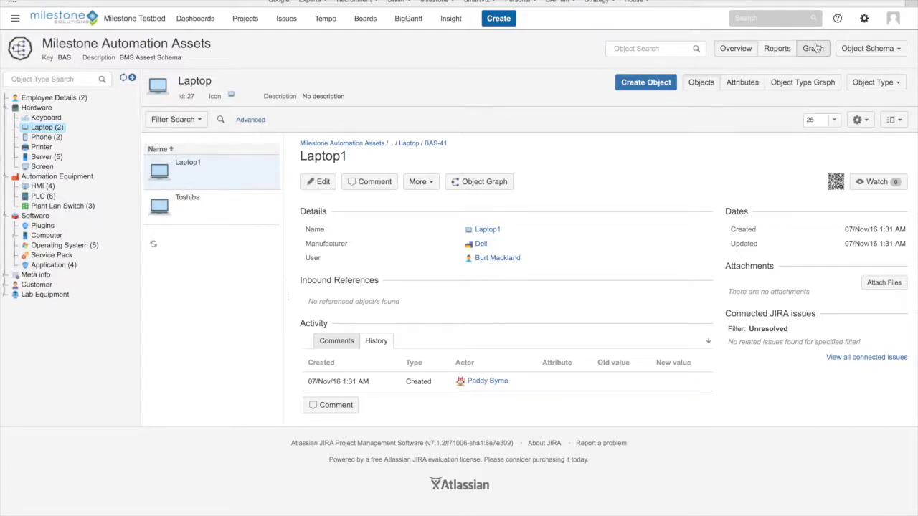
Reopen the Milestone Standard label template for editing in the schema configuration and examine its layout and available images
left_click(885, 48)
left_click(882, 66)
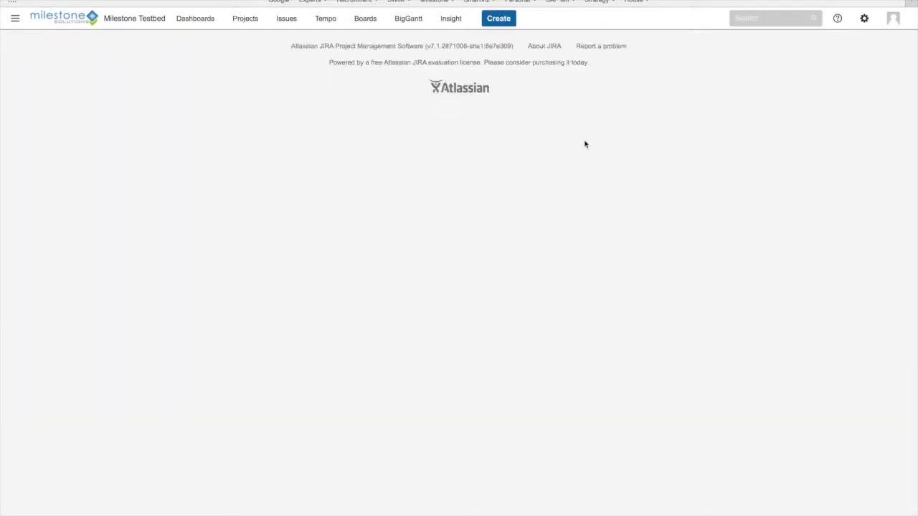
left_click(324, 78)
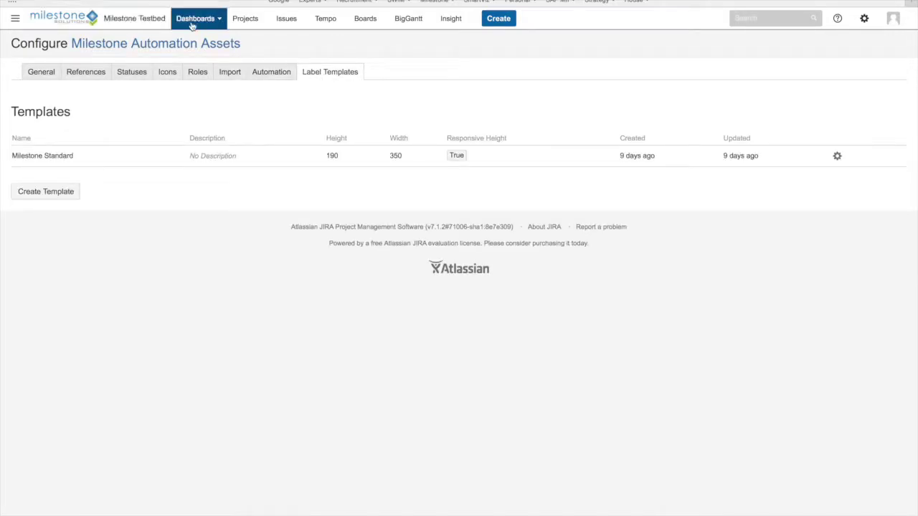
left_click(837, 156)
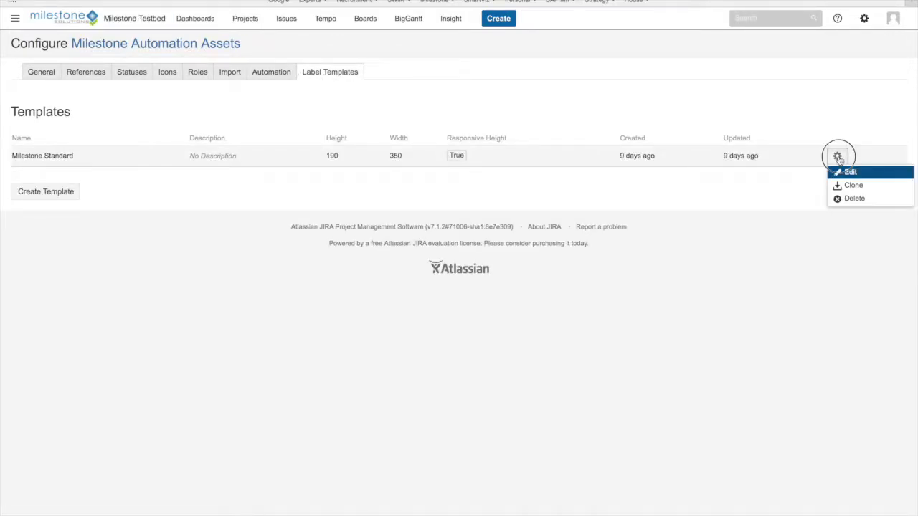
left_click(848, 172)
scroll(299, 279, "down", 5)
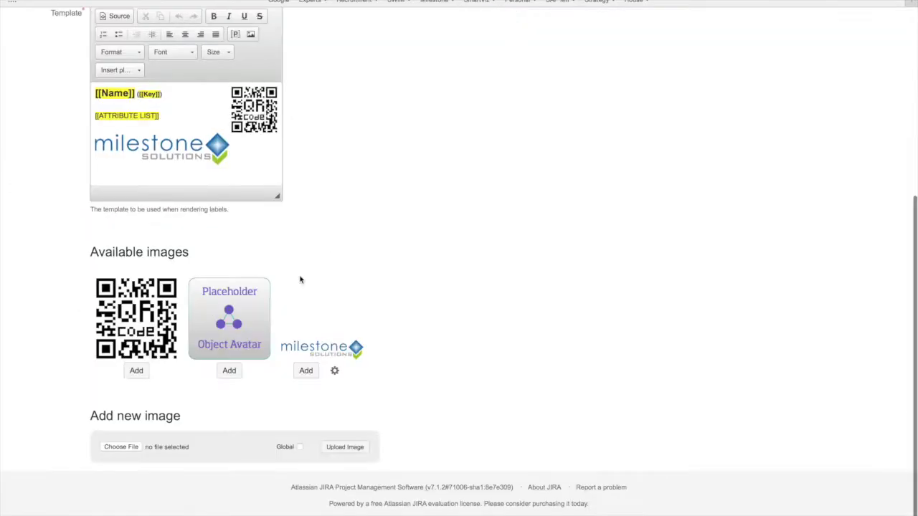
left_click(212, 207)
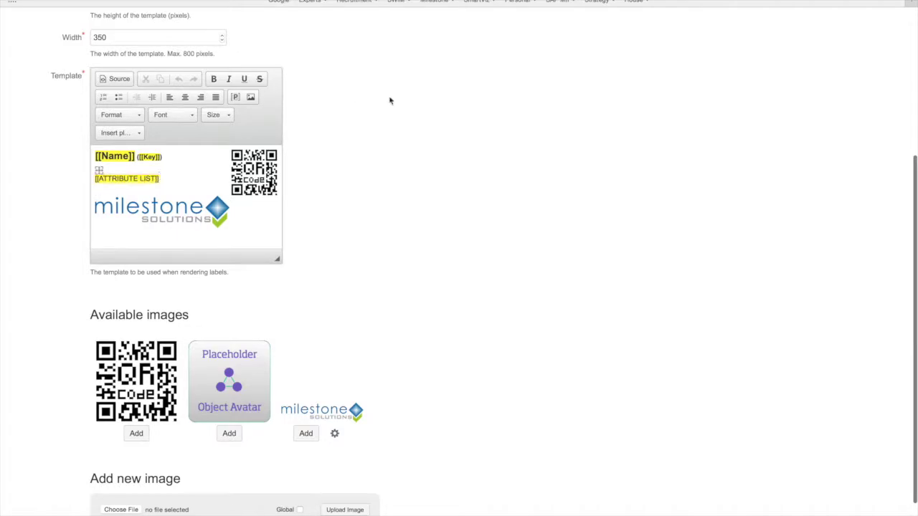
scroll(659, 91, "up", 5)
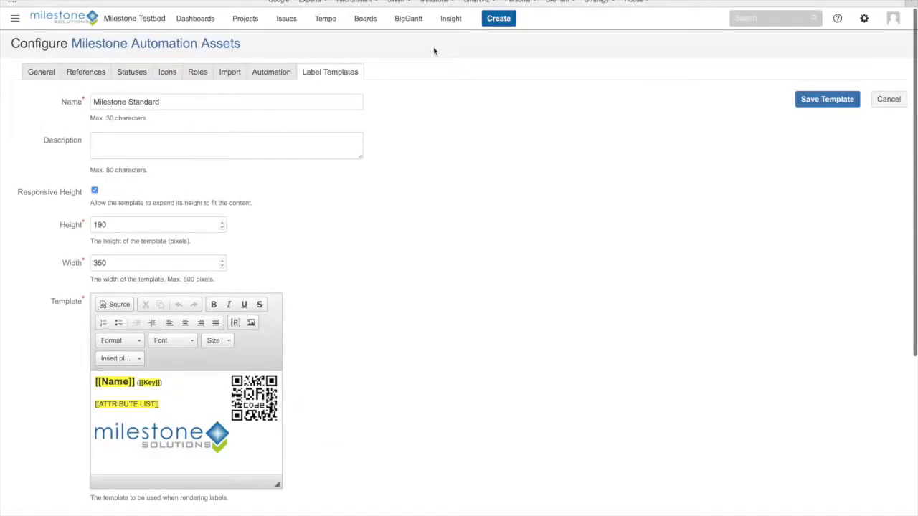
Return to the Milestone Automation Assets schema and show the objects of the Server type
left_click(451, 19)
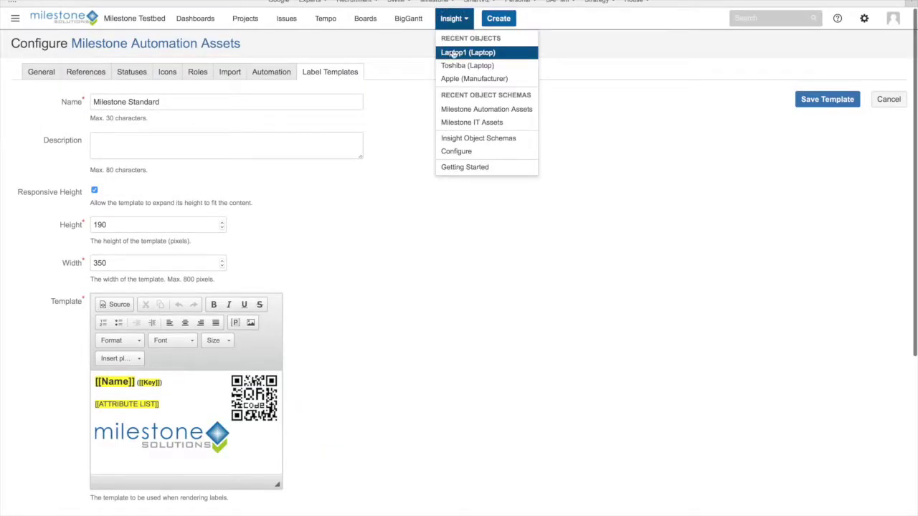
left_click(486, 110)
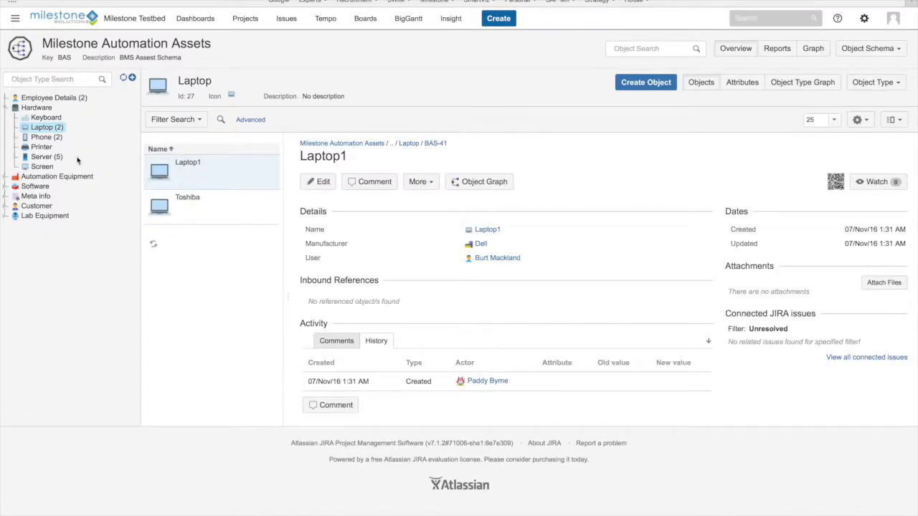
left_click(60, 158)
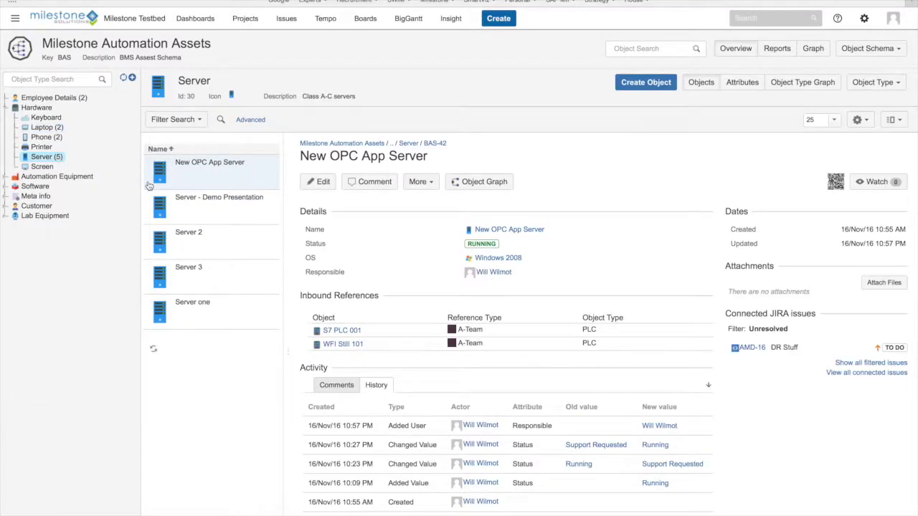
left_click(896, 86)
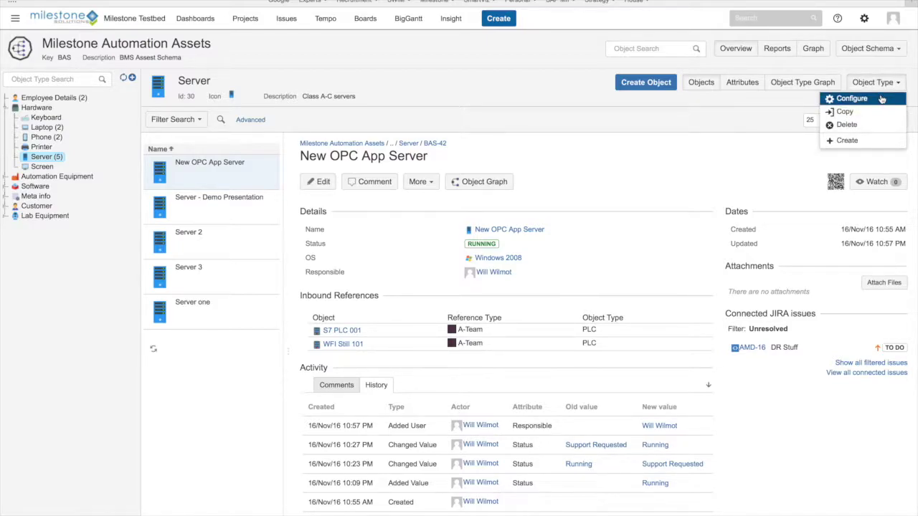
left_click(898, 53)
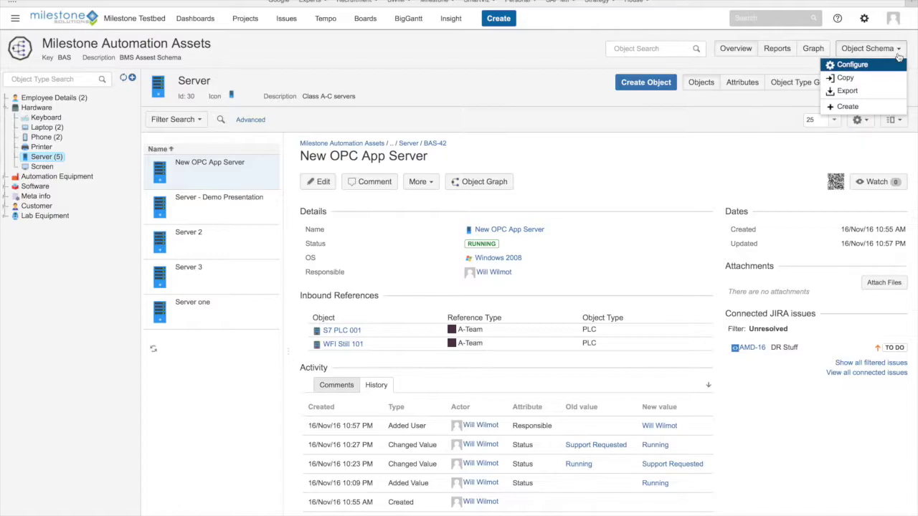
left_click(898, 51)
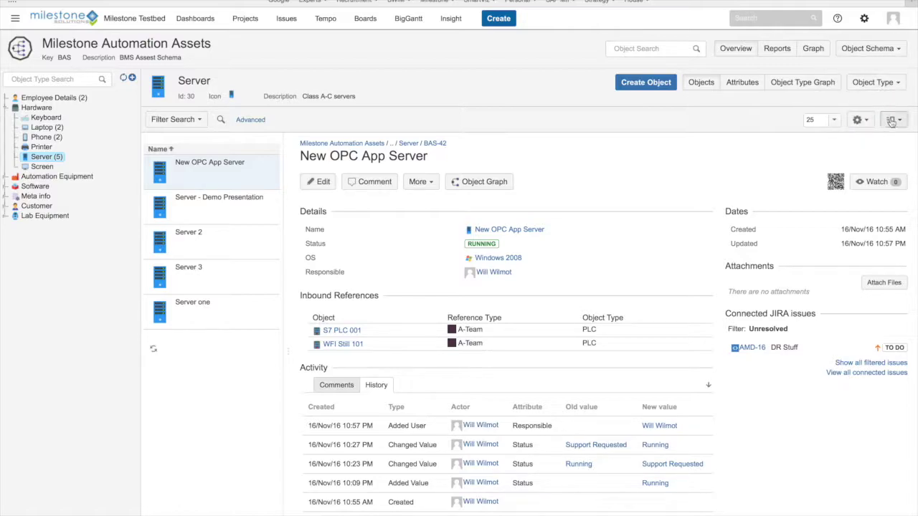
Generate labels for all Server objects with the Milestone Standard template and show the PDF output options for printing
left_click(860, 120)
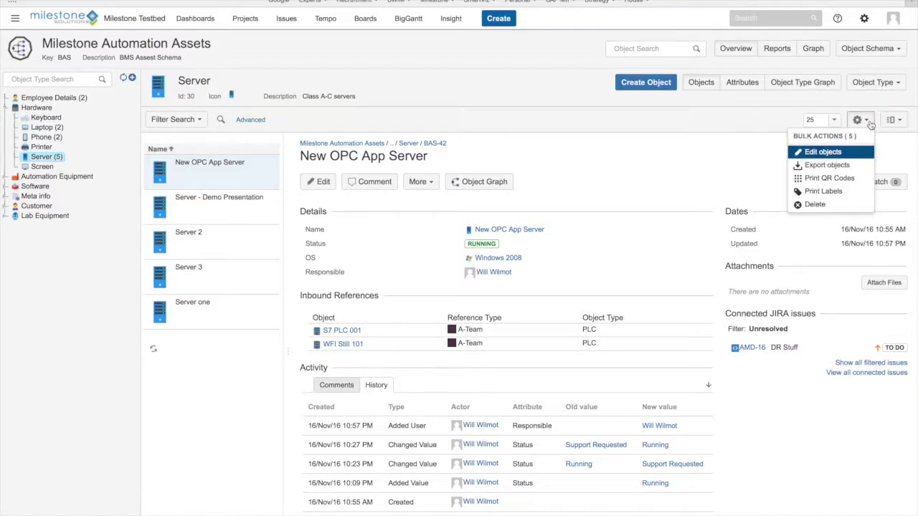
left_click(833, 192)
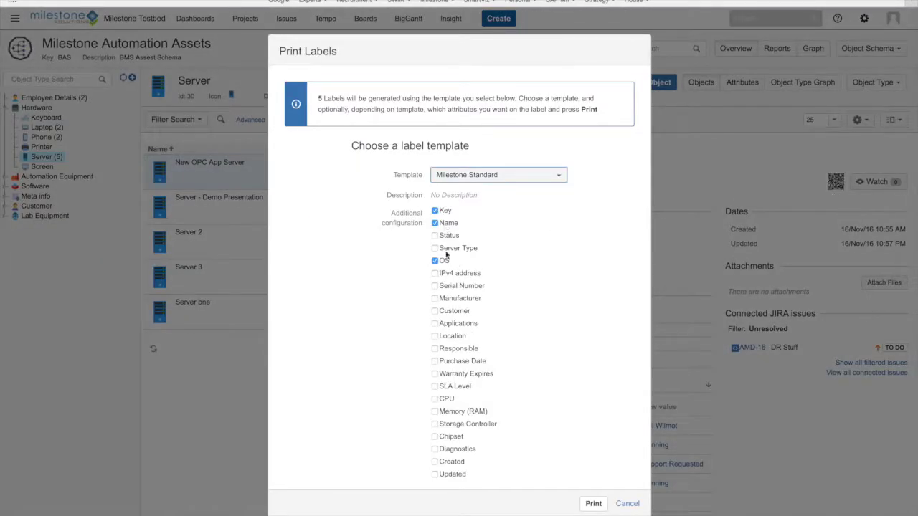
left_click(489, 182)
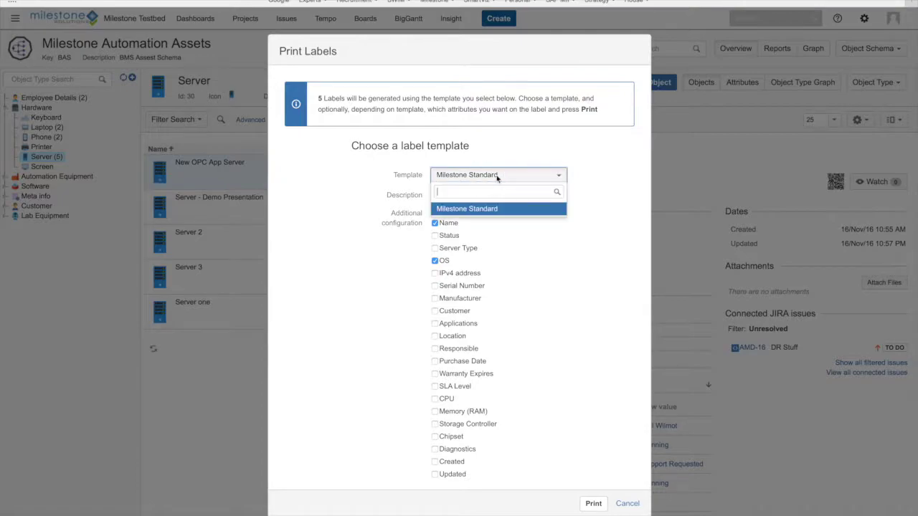
left_click(492, 208)
left_click(592, 503)
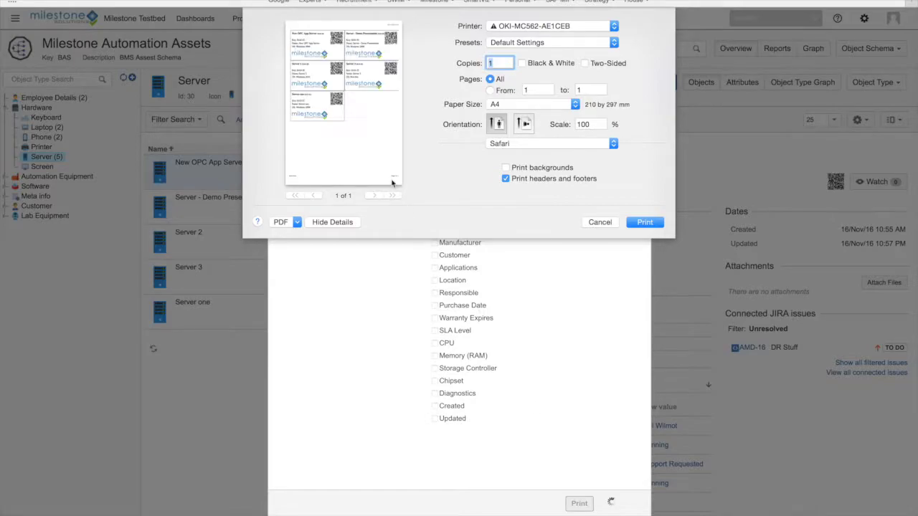
left_click(296, 223)
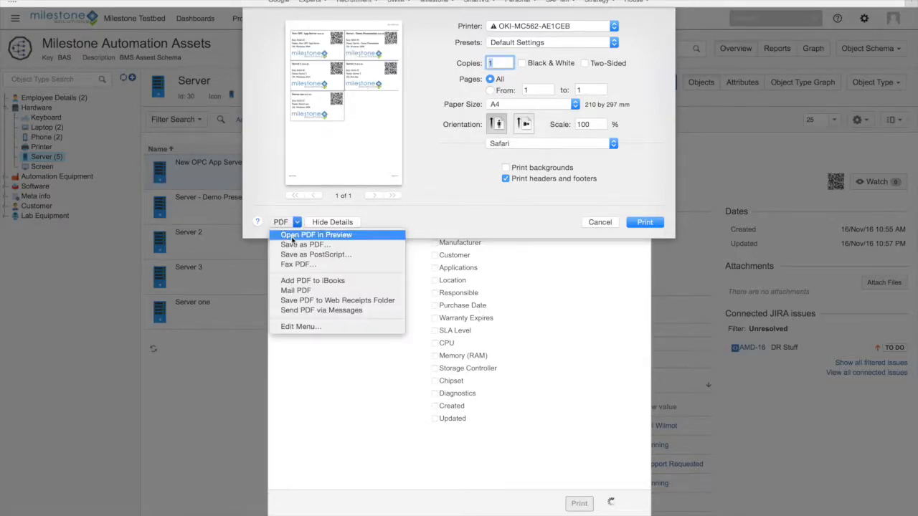
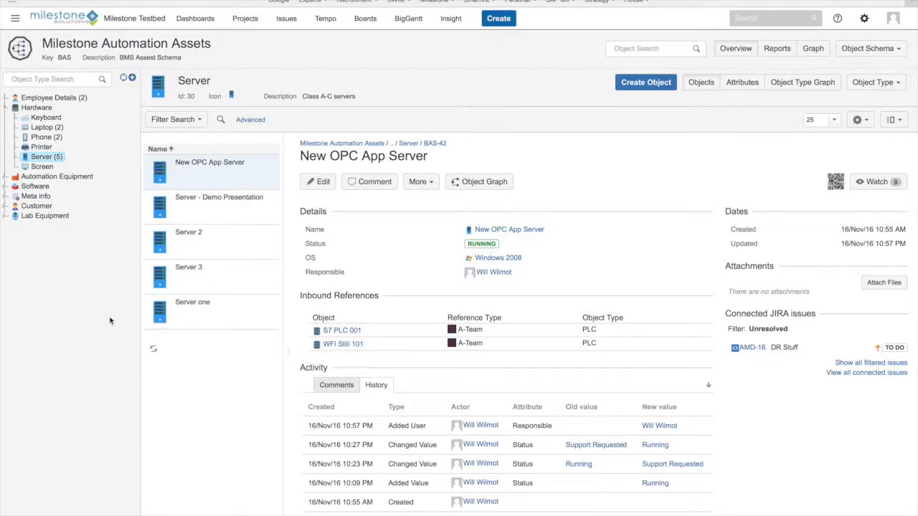
Review the Asset Management dashboard's reports and start creating a new issue
left_click(210, 20)
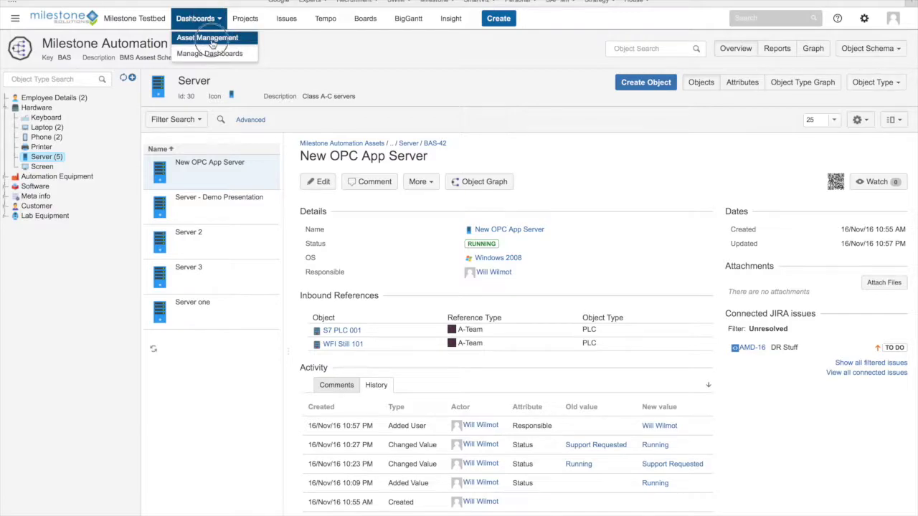
left_click(211, 43)
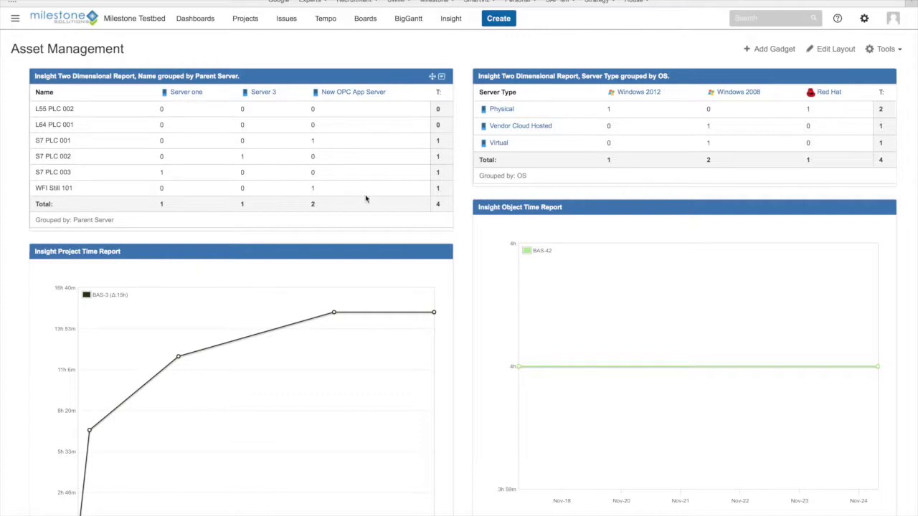
left_click(502, 21)
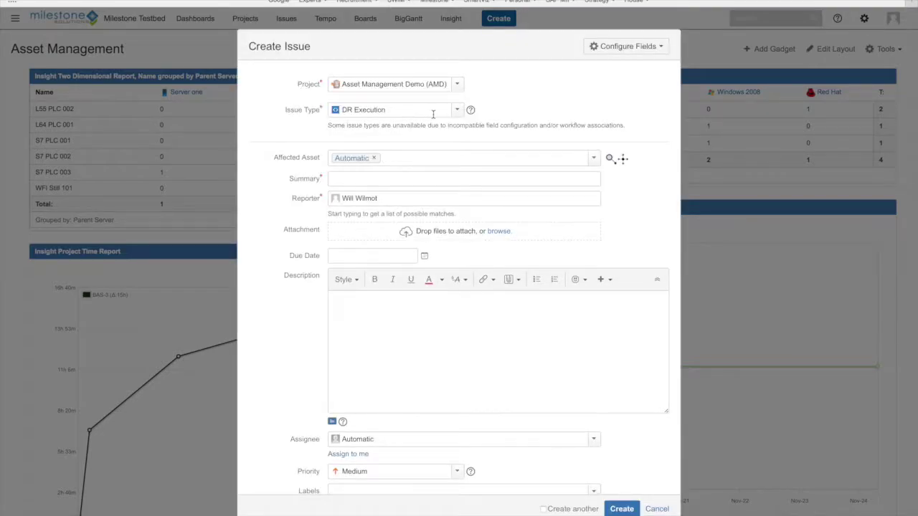
Switch the new issue's type to Task and set it back to DR Execution
left_click(456, 110)
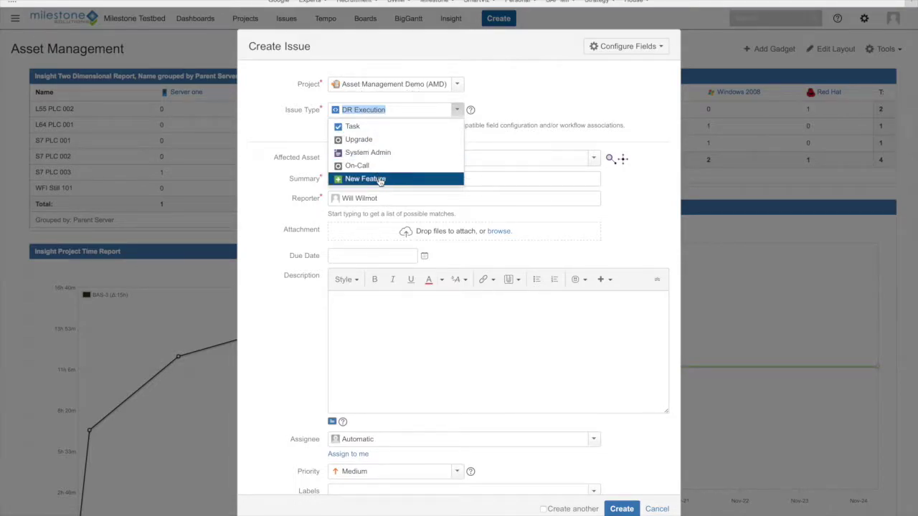
left_click(365, 126)
left_click(458, 111)
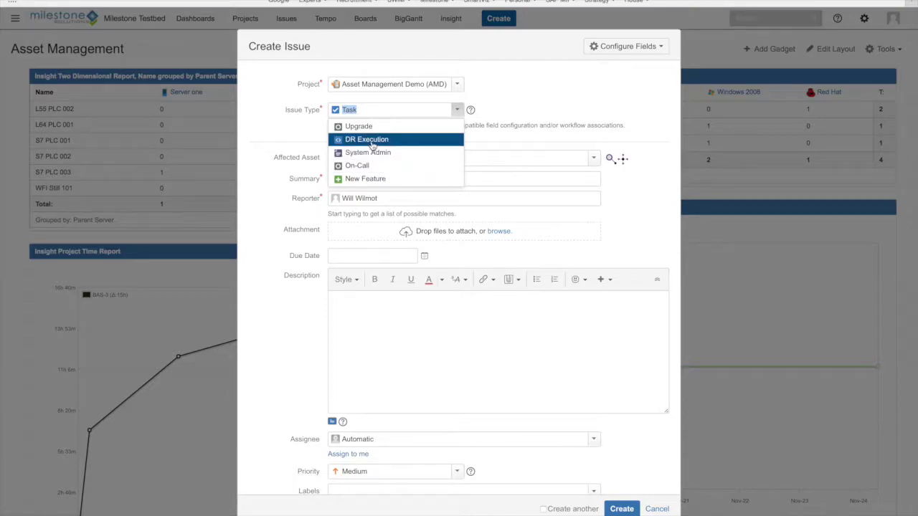
left_click(372, 141)
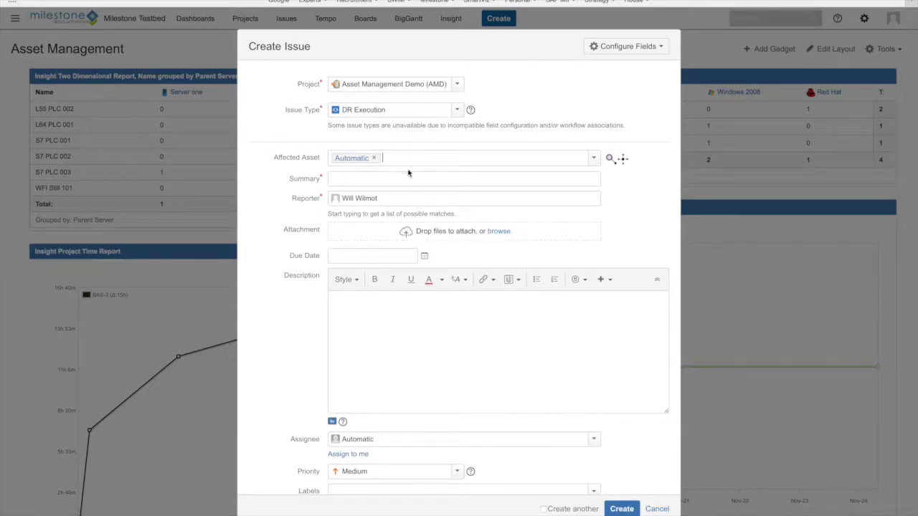
Find the Server - Demo Presentation object by filtering the asset browser to the Server type and add it as an affected asset
left_click(401, 179)
left_click_drag(275, 157, 314, 157)
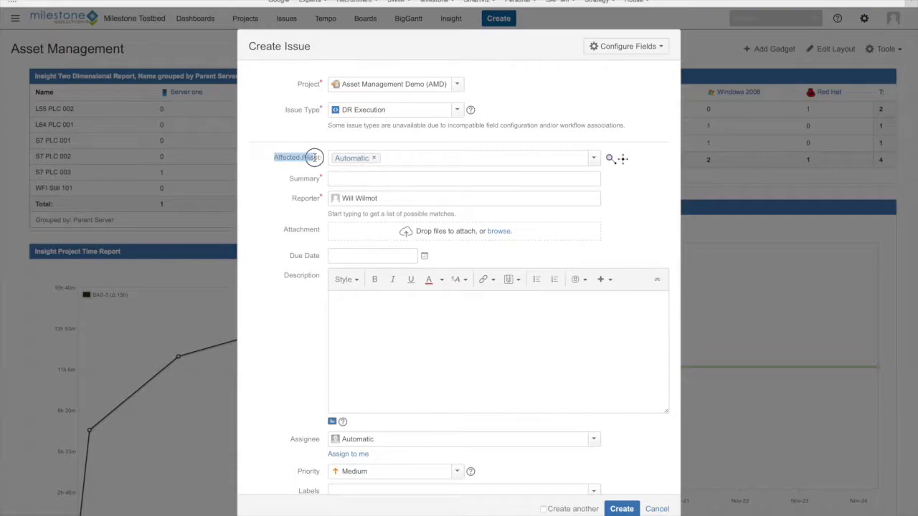
left_click(598, 160)
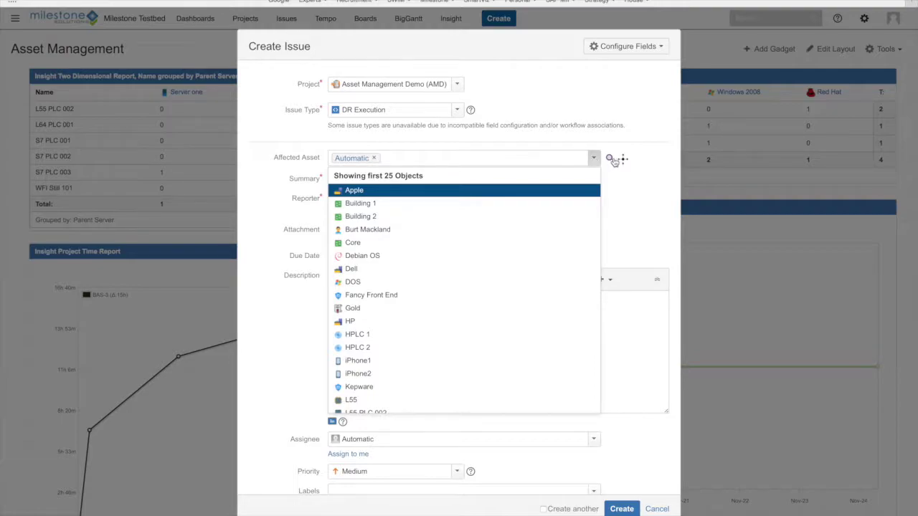
left_click(611, 159)
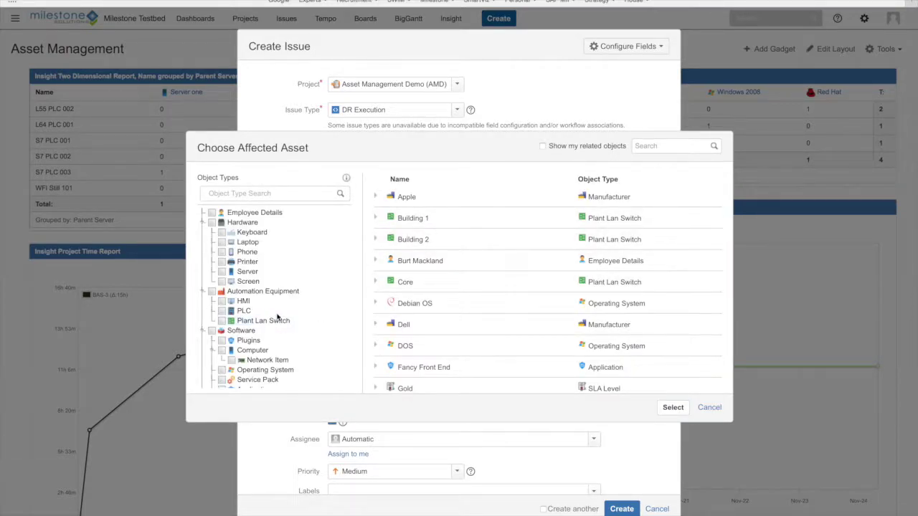
scroll(301, 322, "down", 3)
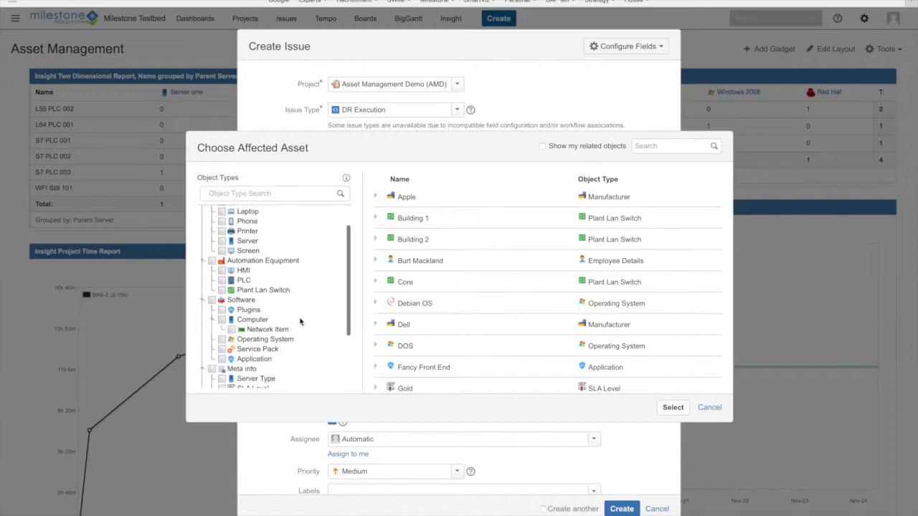
scroll(296, 325, "up", 1)
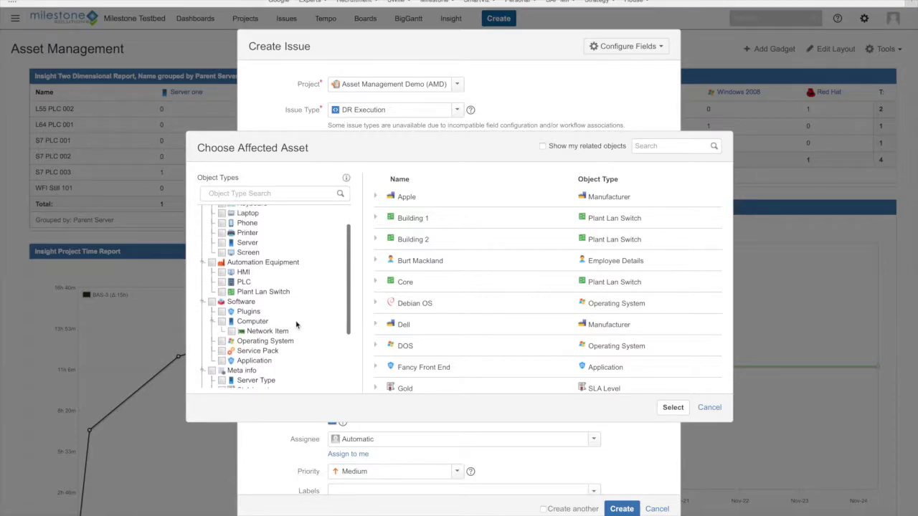
scroll(296, 325, "up", 1)
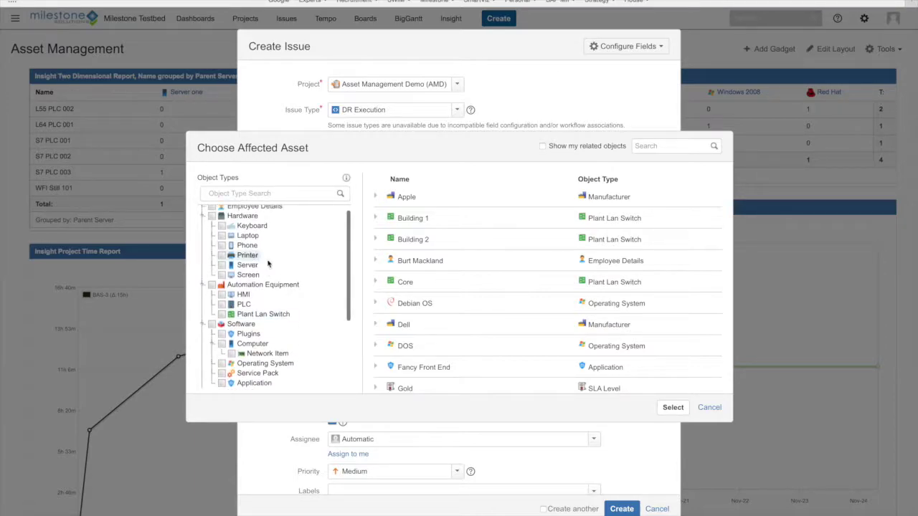
left_click(222, 265)
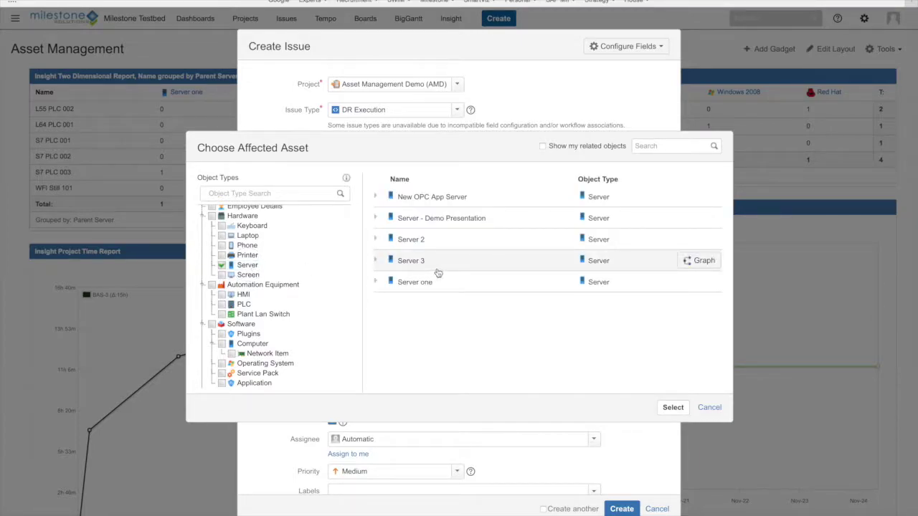
left_click(434, 221)
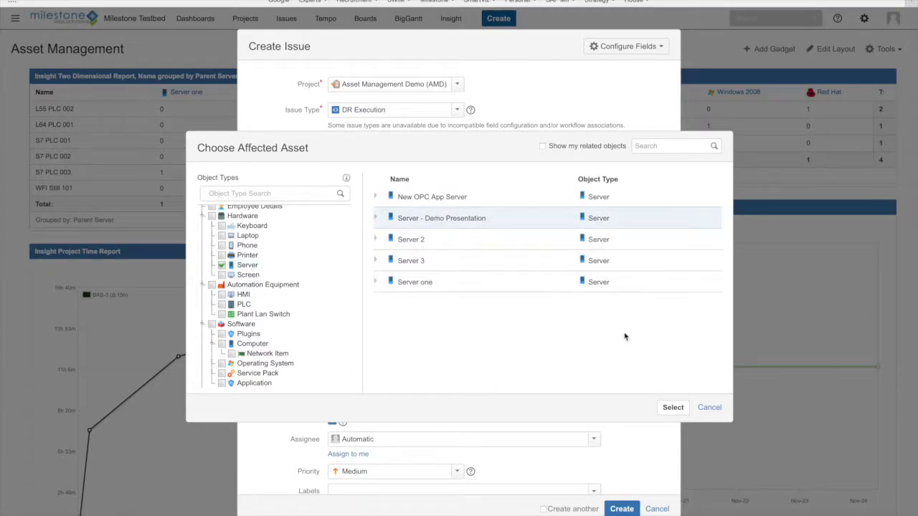
left_click(671, 407)
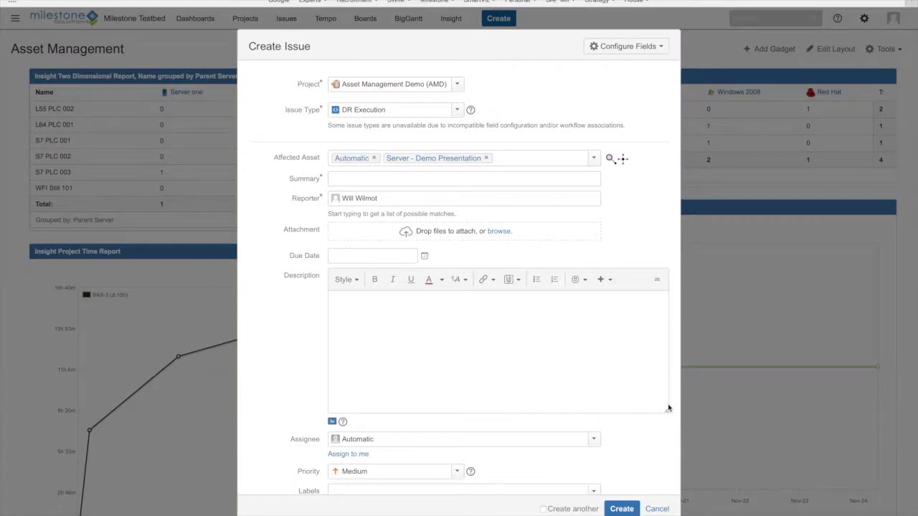
Enter the summary "DR on Demo server on my Webinar" and set the due date to 30/Nov/16
left_click(364, 184)
type("on Demo server on my Webinar")
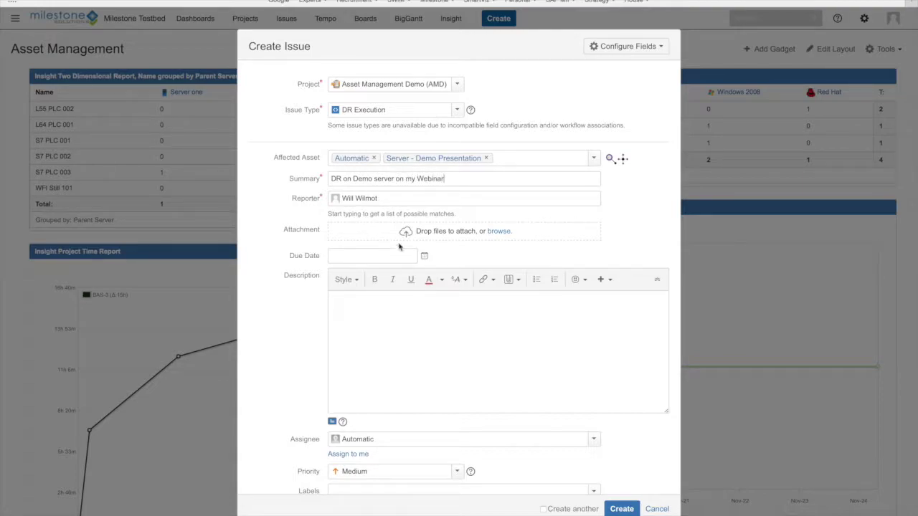
left_click(425, 256)
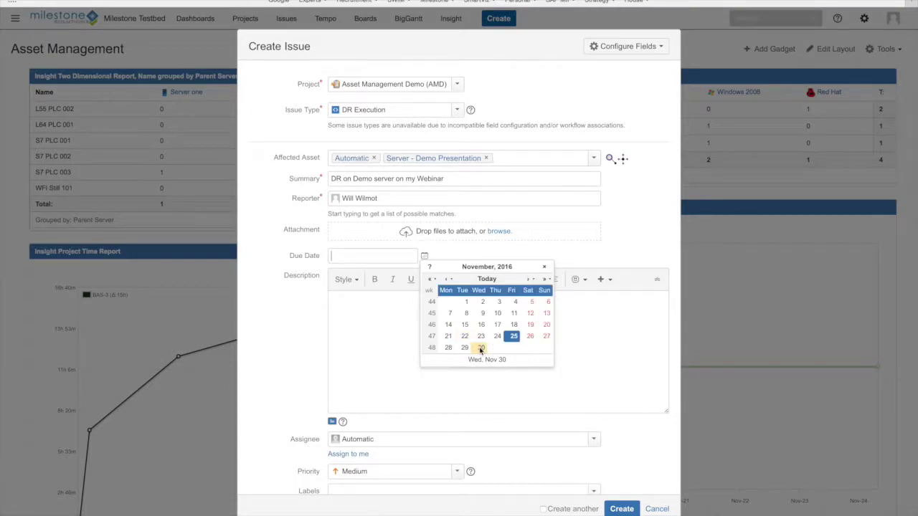
left_click(480, 347)
Assign the issue to yourself, enter original and remaining estimates of 8h, and create the issue
scroll(416, 362, "down", 1)
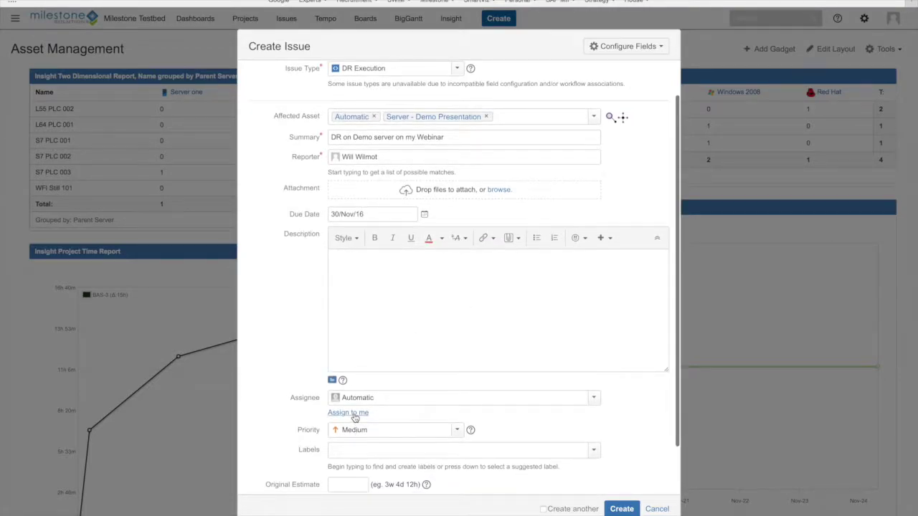
left_click(351, 413)
left_click(456, 435)
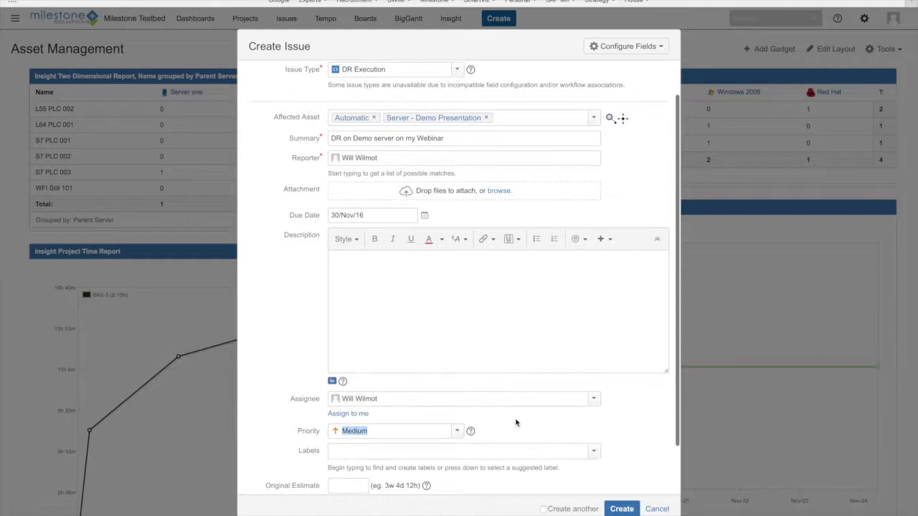
scroll(530, 432, "down", 2)
left_click(359, 426)
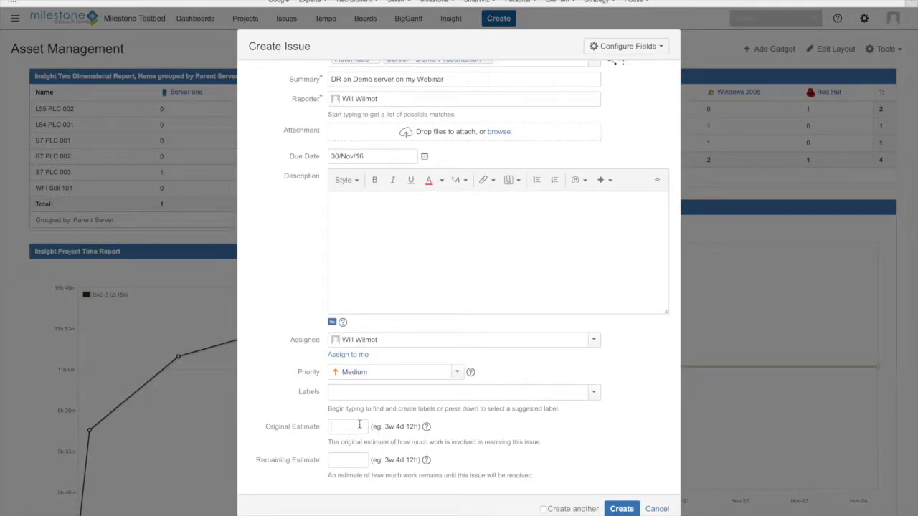
type("8h")
key("Tab")
type("8")
left_click(628, 506)
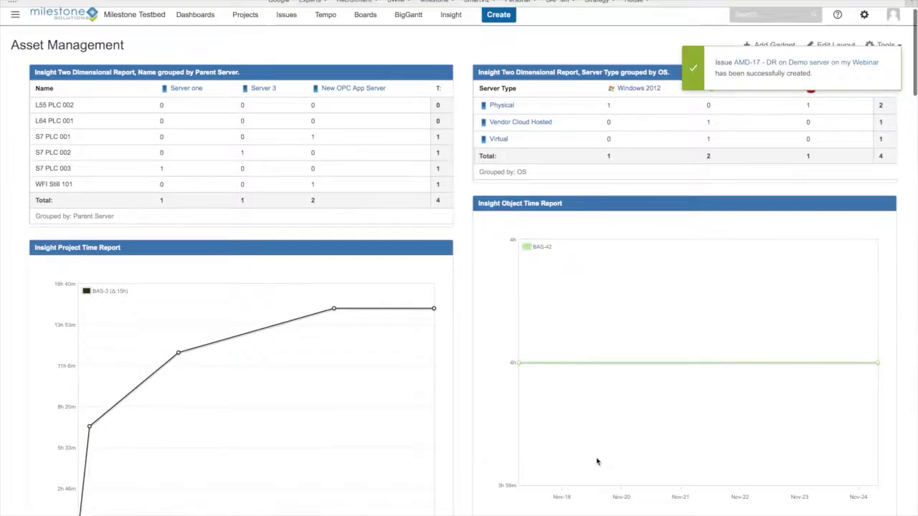
Open the newly created issue in a separate browser tab and show it
right_click(796, 63)
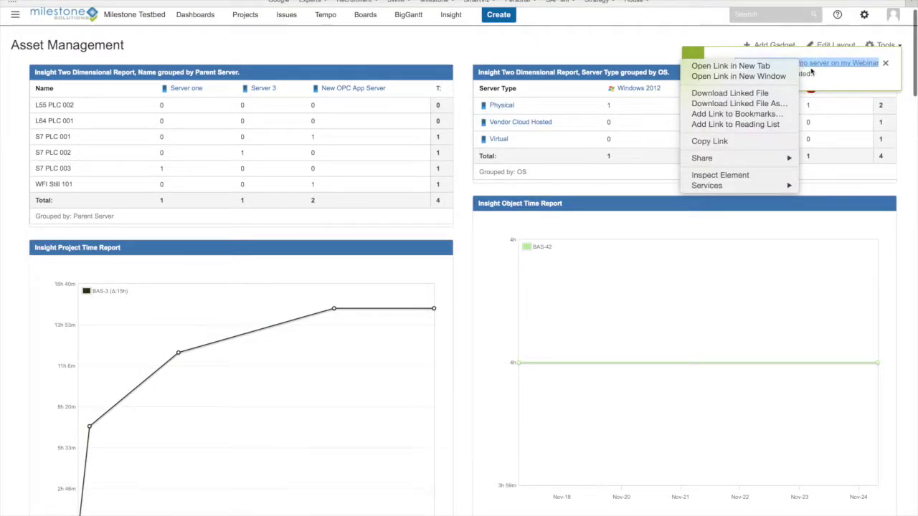
left_click(759, 66)
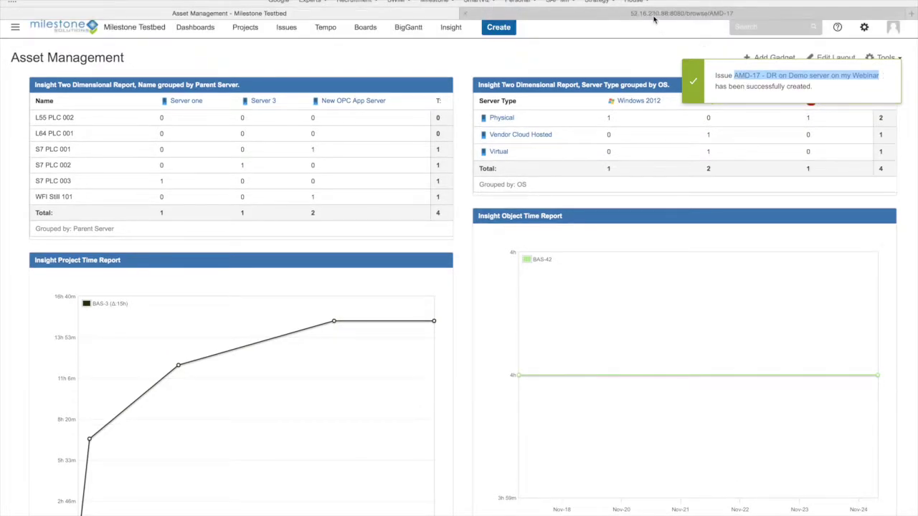
left_click(652, 13)
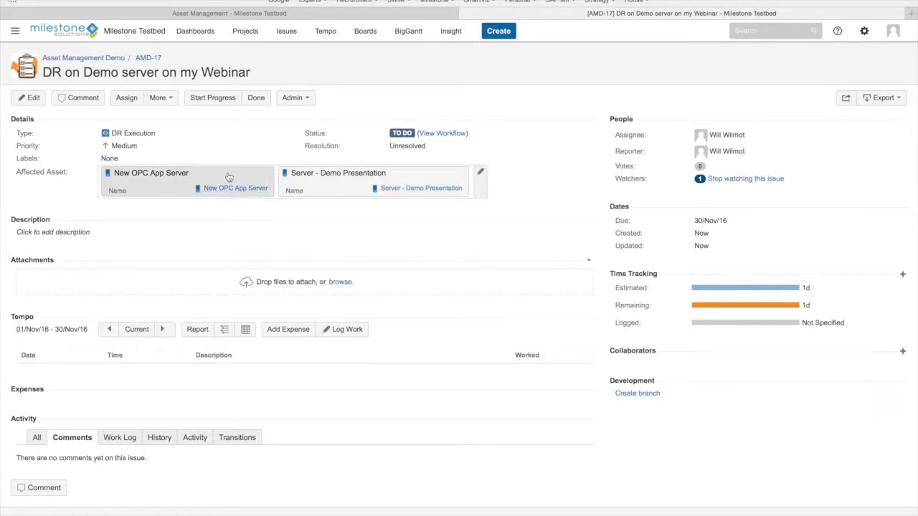
Remove New OPC App Server from the issue's affected assets and save the update
left_click(30, 98)
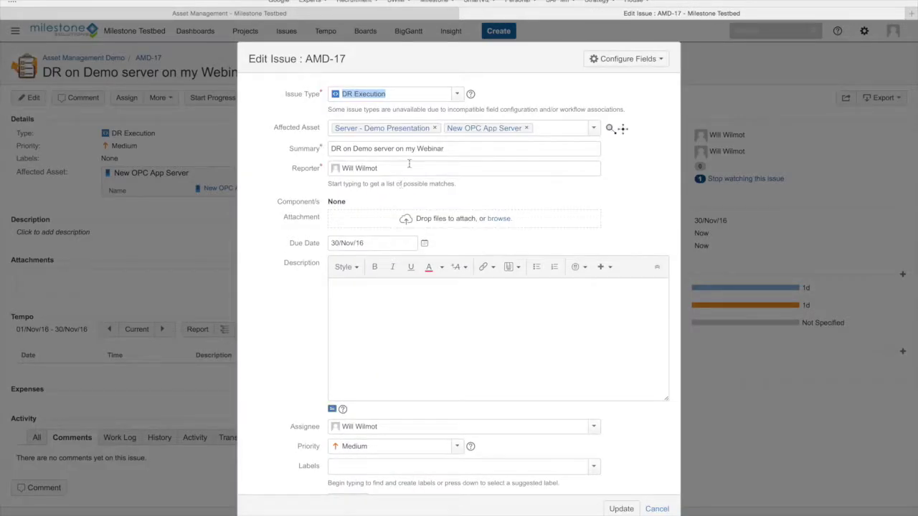
left_click(526, 128)
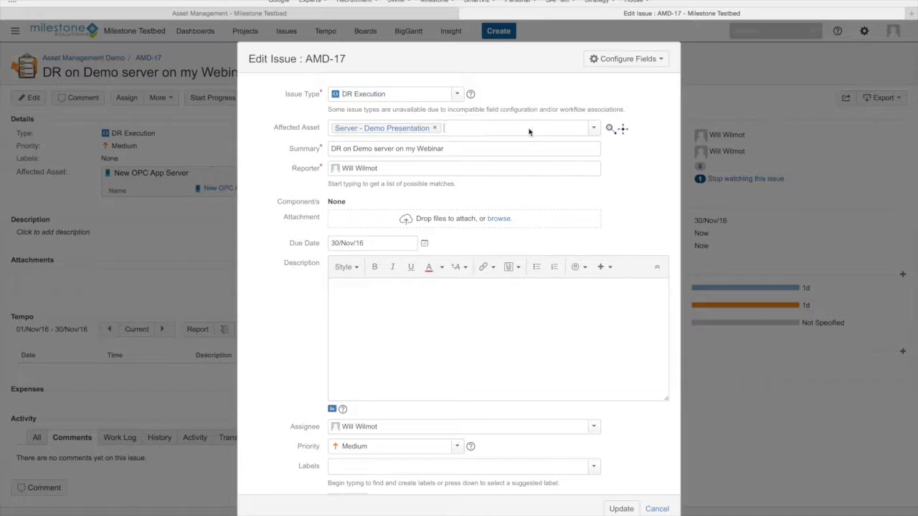
left_click(629, 510)
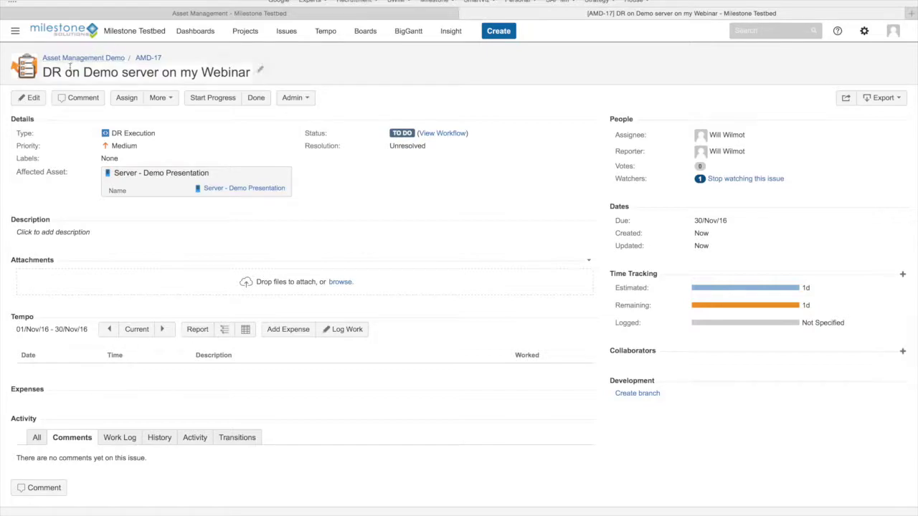
Review the issue's summary and time tracking, and show the details of its affected asset Server - Demo Presentation
left_click_drag(65, 73, 201, 72)
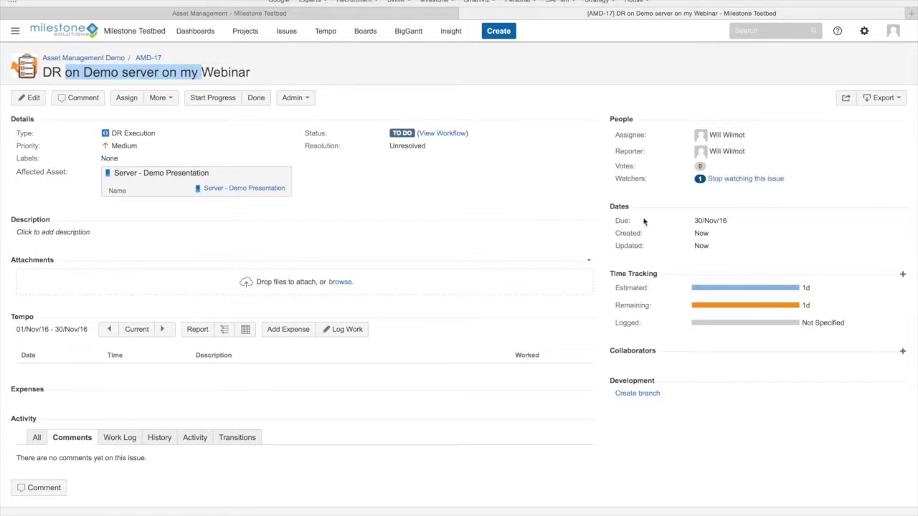
left_click(805, 287)
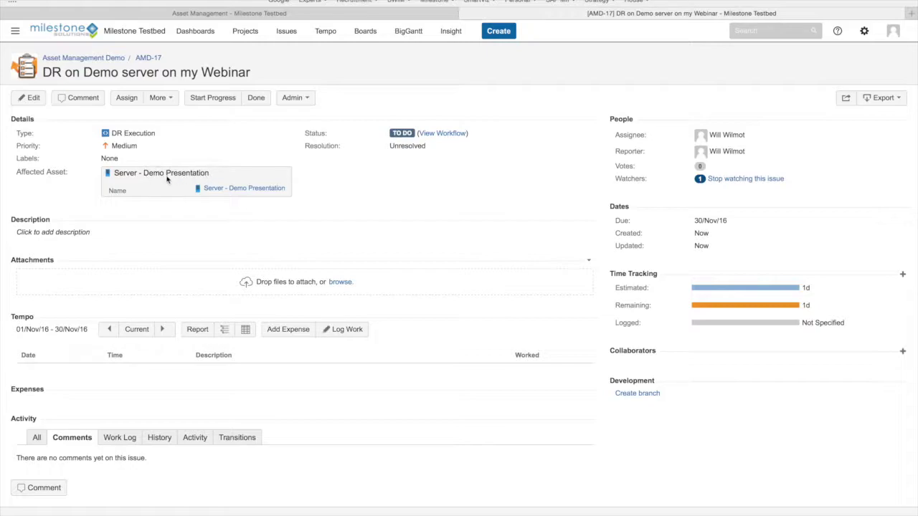
key("super+Tab")
key("ctrl+Right")
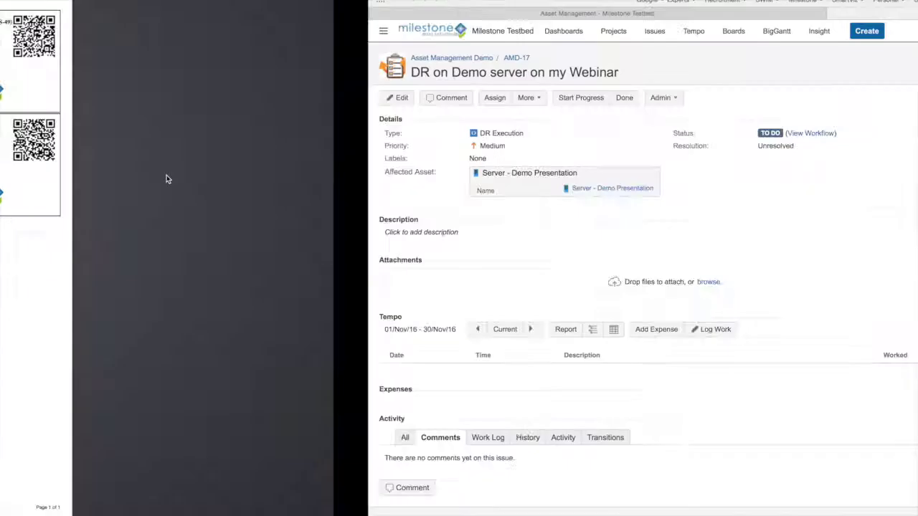
key("super+r")
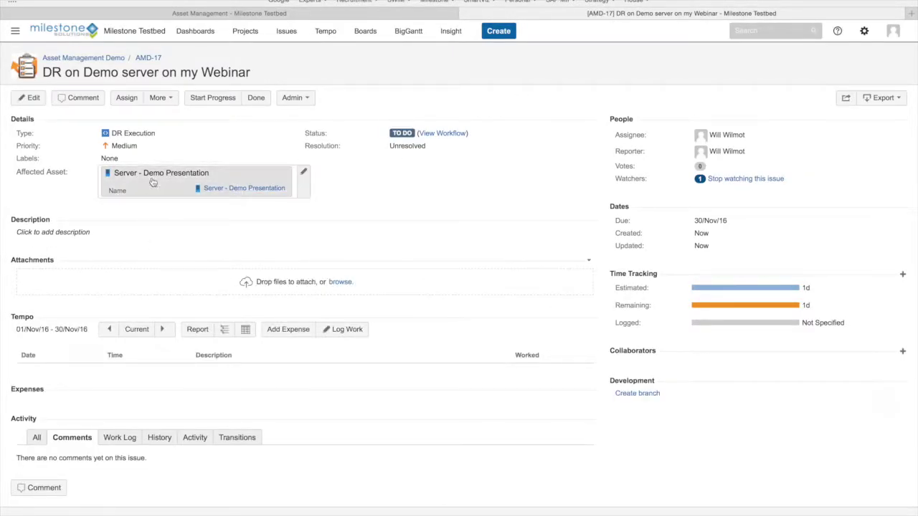
mouse_move(154, 177)
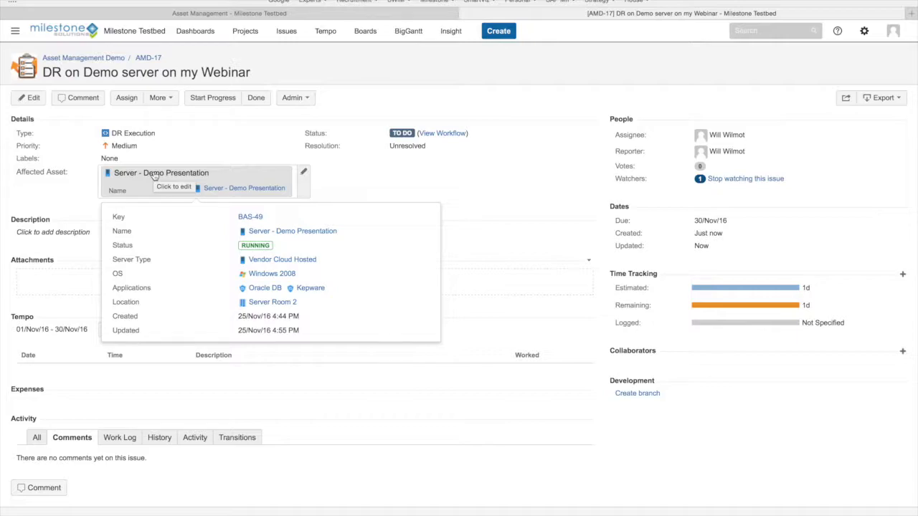
View the issue's workflow diagram, and start progress on the issue to check its effect on the affected asset
left_click(450, 136)
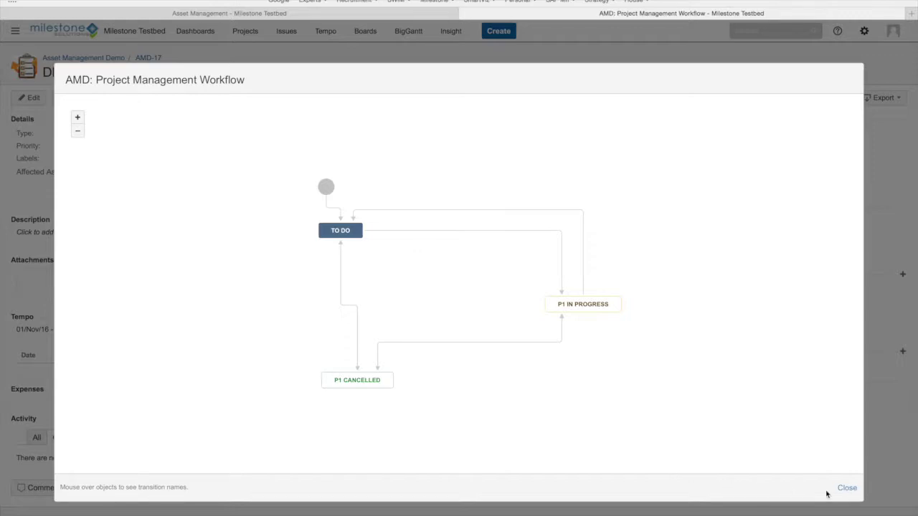
left_click(847, 489)
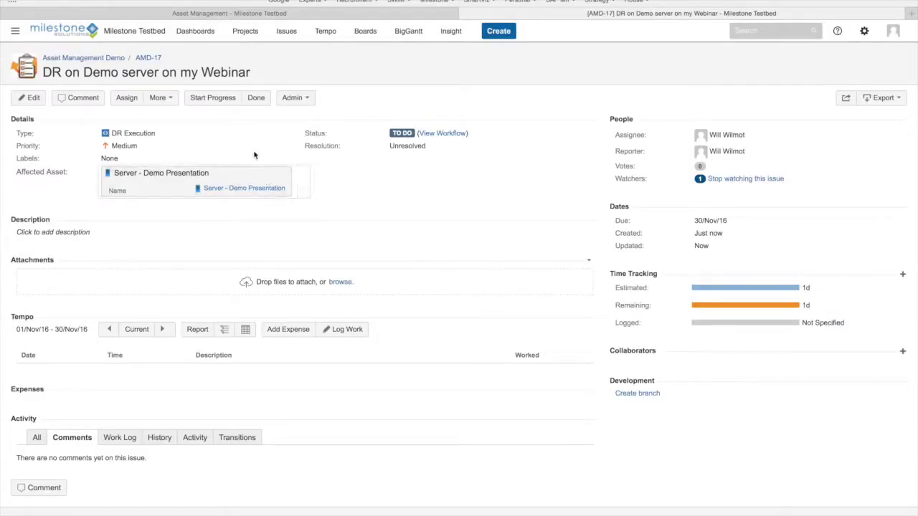
left_click(212, 97)
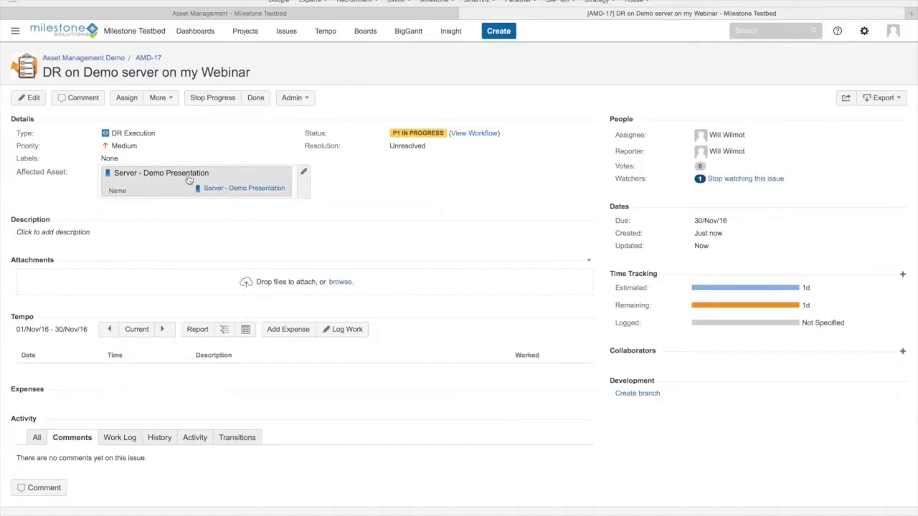
mouse_move(189, 180)
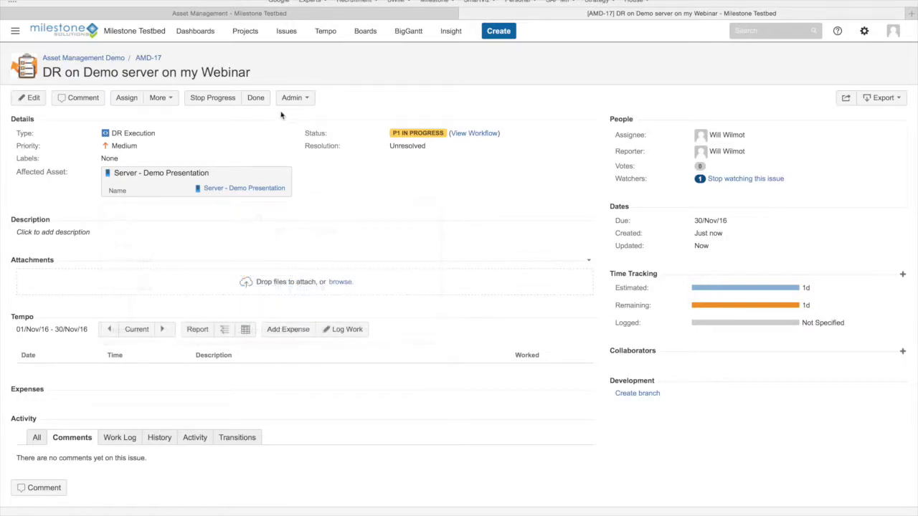
Look at the Done transition's form without submitting it, and stop progress on the issue to check the affected asset's details
left_click_drag(737, 134, 714, 134)
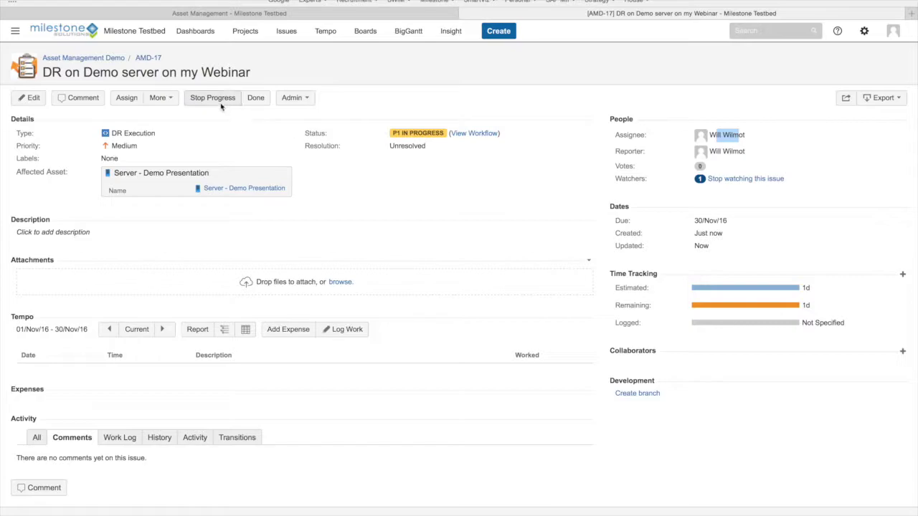
left_click(255, 98)
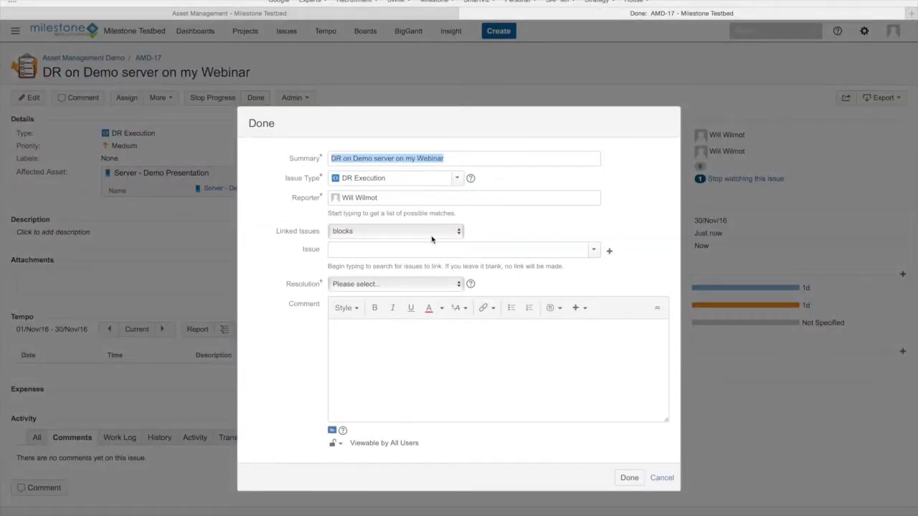
left_click(661, 479)
left_click(214, 100)
mouse_move(192, 173)
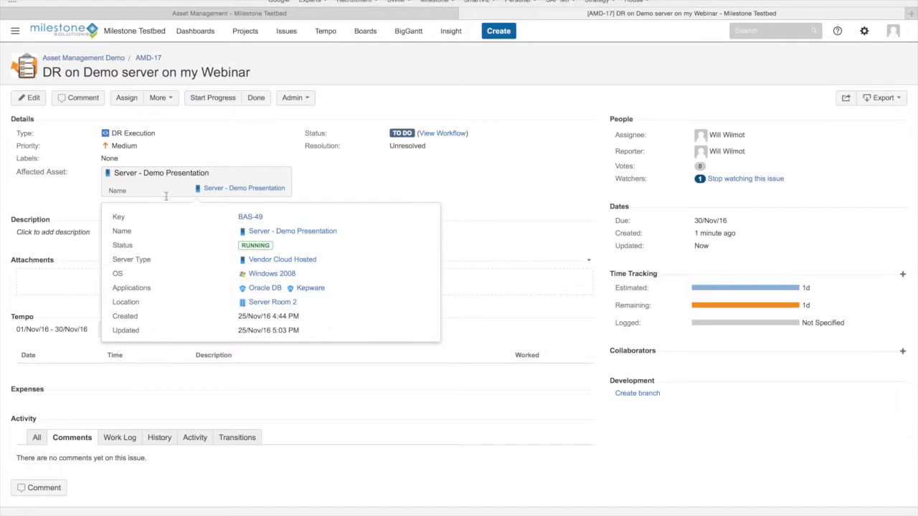
Open the Windows 2008 operating system object from the affected asset's details and return to the issue
left_click(269, 276)
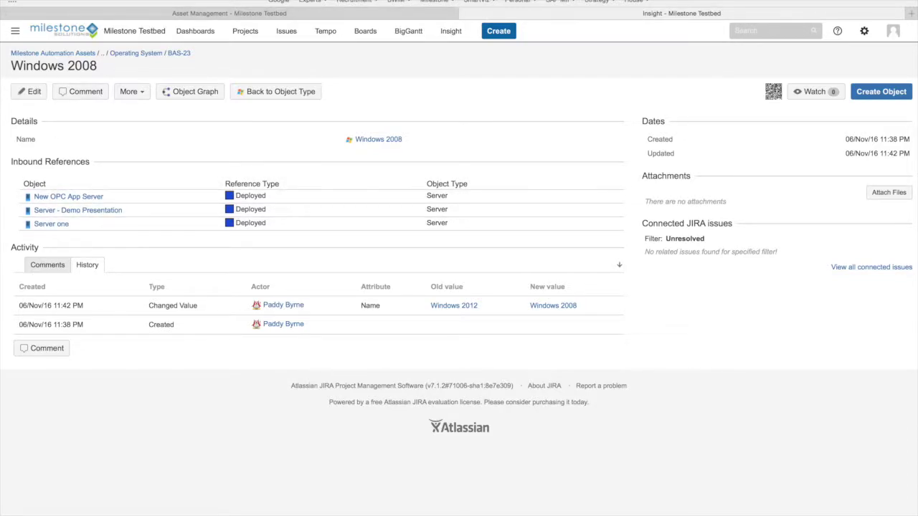
left_click(41, 1)
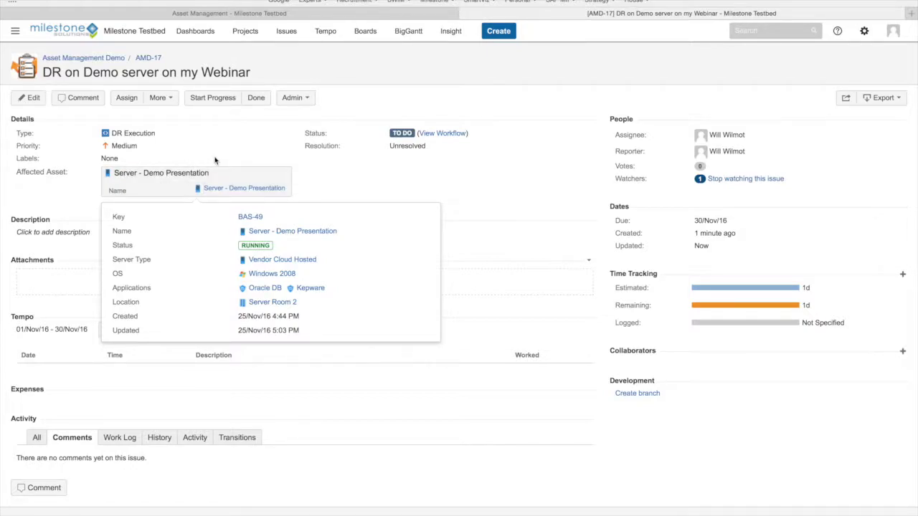
Look at the Windows 2008 object in the Milestone Automation Assets schema and return to issue AMD-17
left_click(456, 33)
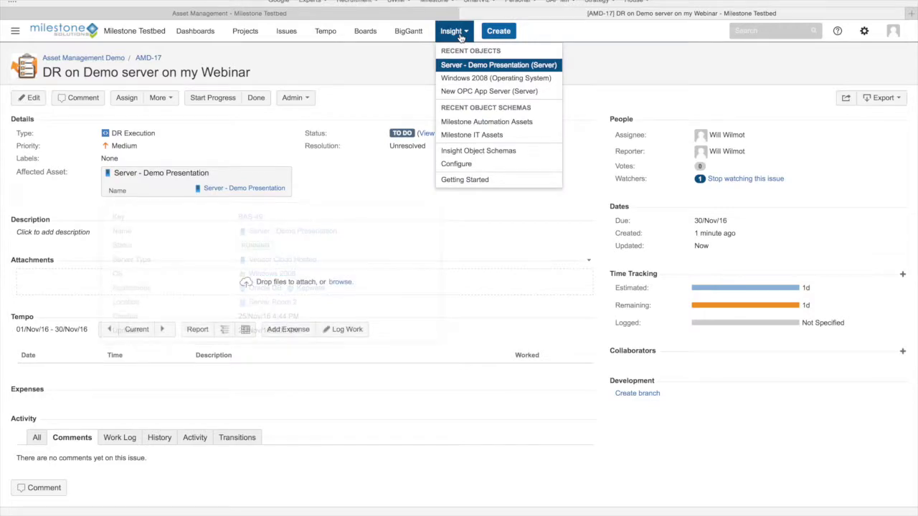
left_click(487, 124)
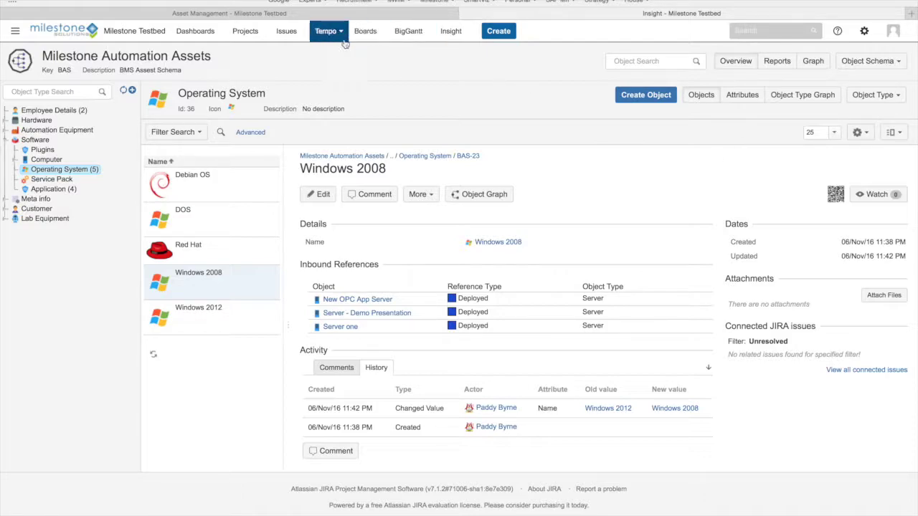
left_click(299, 36)
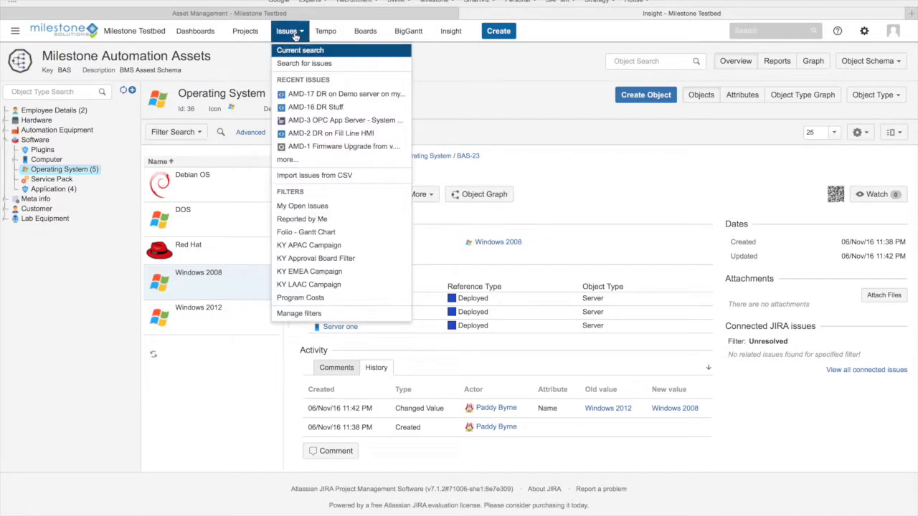
left_click(318, 94)
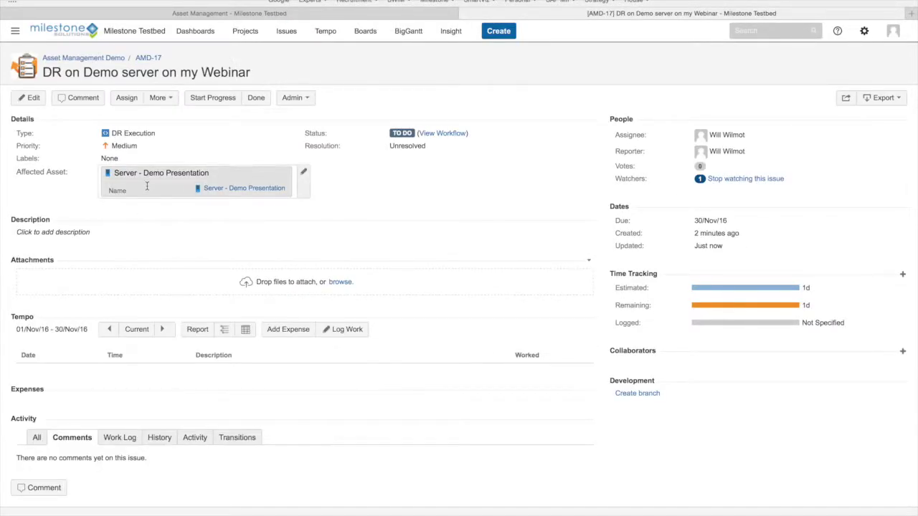
Show the Server - Demo Presentation object among the hardware servers of the Milestone Automation Assets schema
left_click(456, 37)
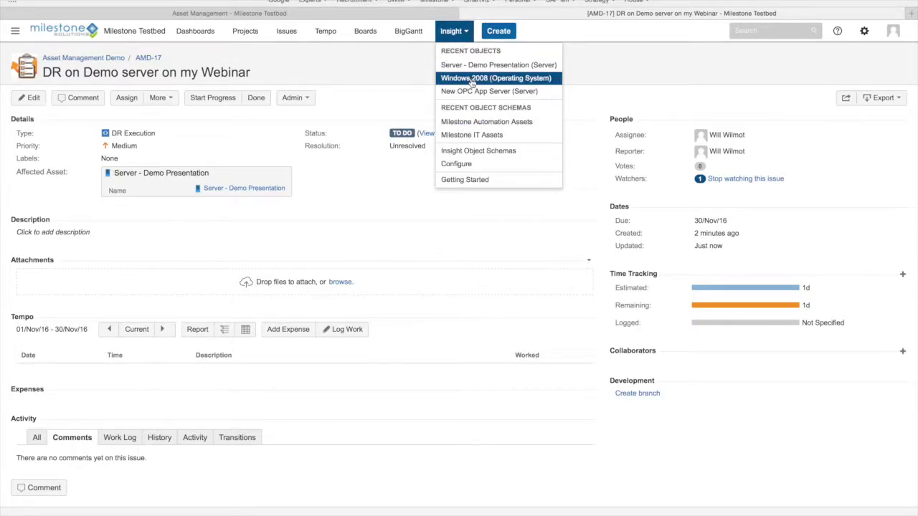
left_click(487, 124)
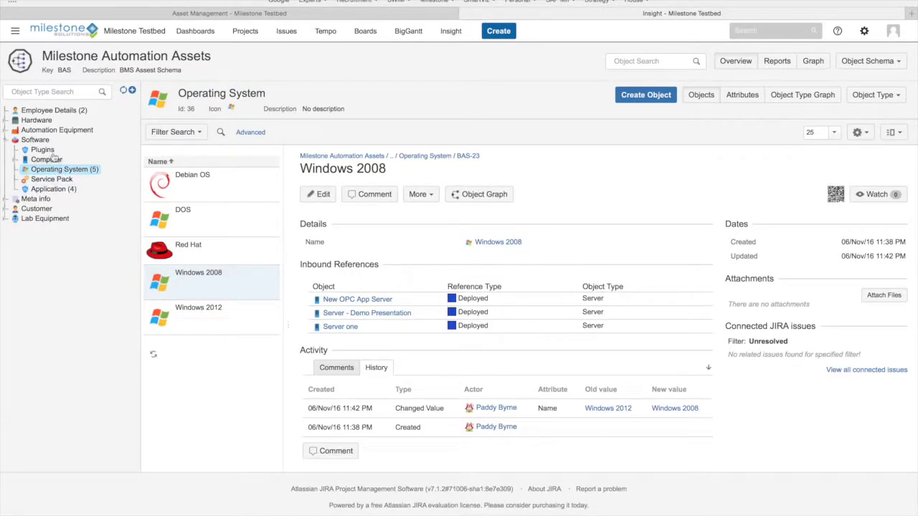
left_click(8, 122)
left_click(46, 169)
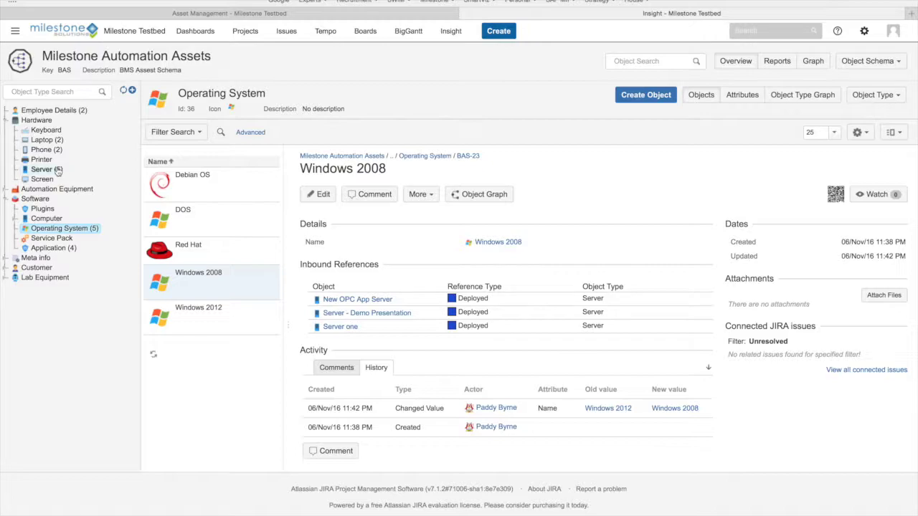
left_click(210, 222)
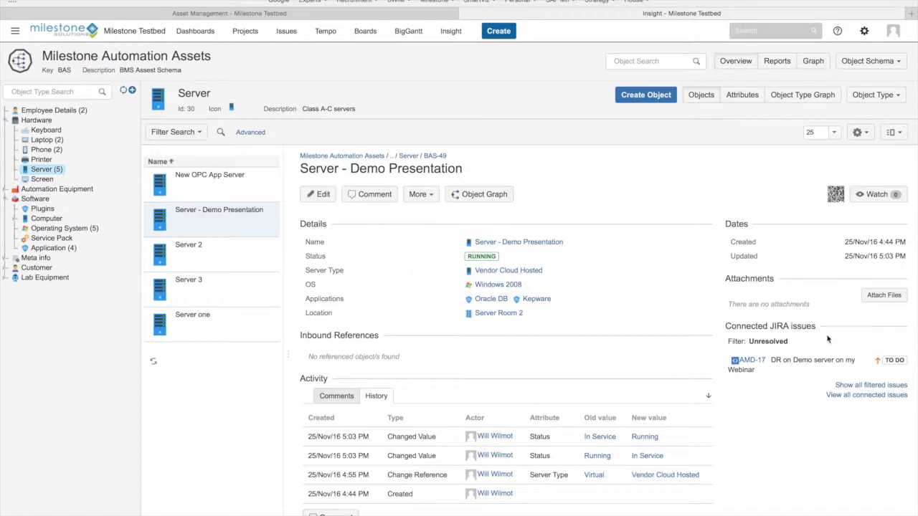
Examine the server's connected JIRA issues and open issue AMD-17 in a separate browser tab
left_click_drag(725, 327, 821, 326)
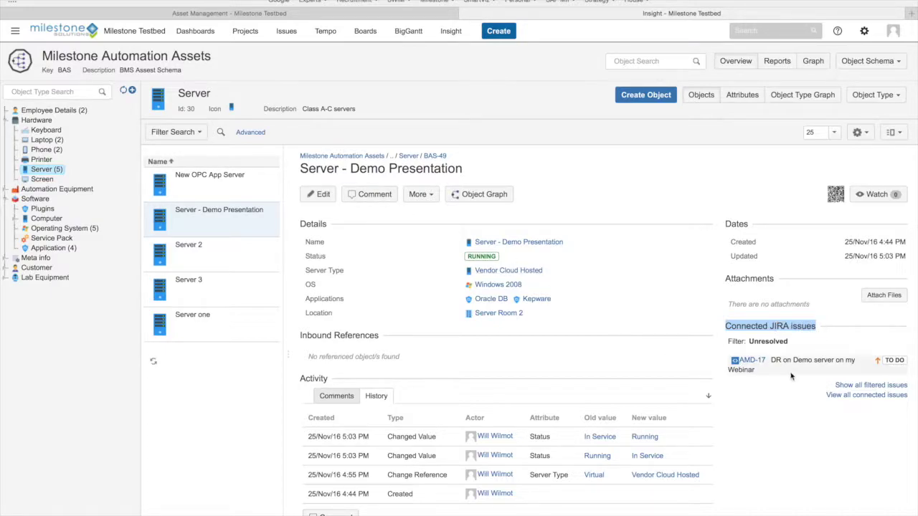
left_click_drag(773, 361, 829, 367)
right_click(751, 362)
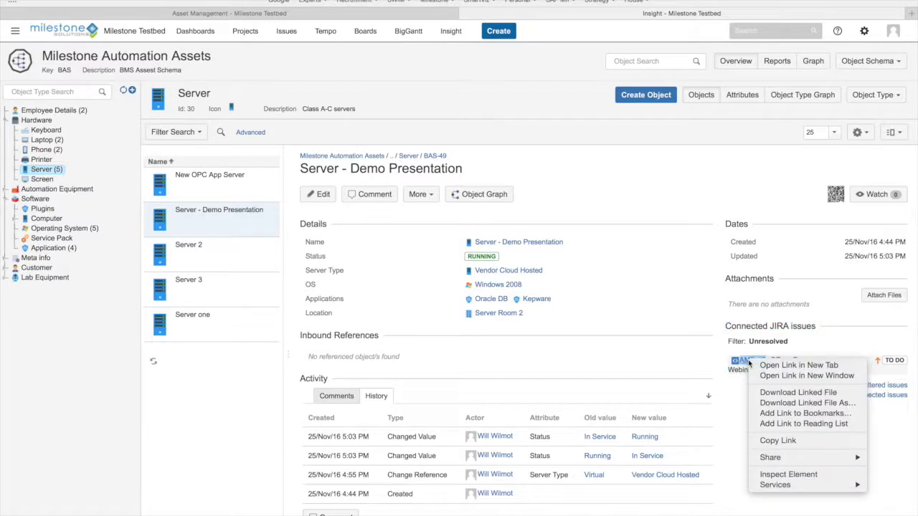
left_click(776, 365)
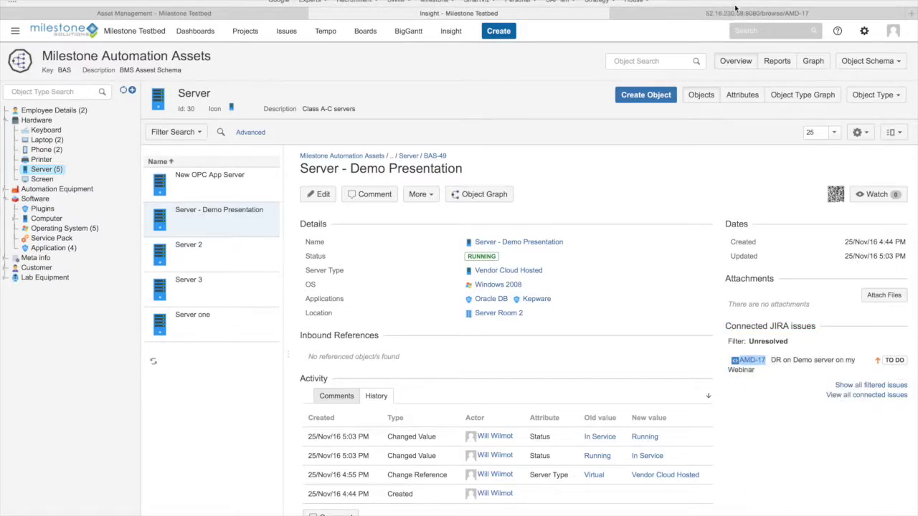
left_click(735, 13)
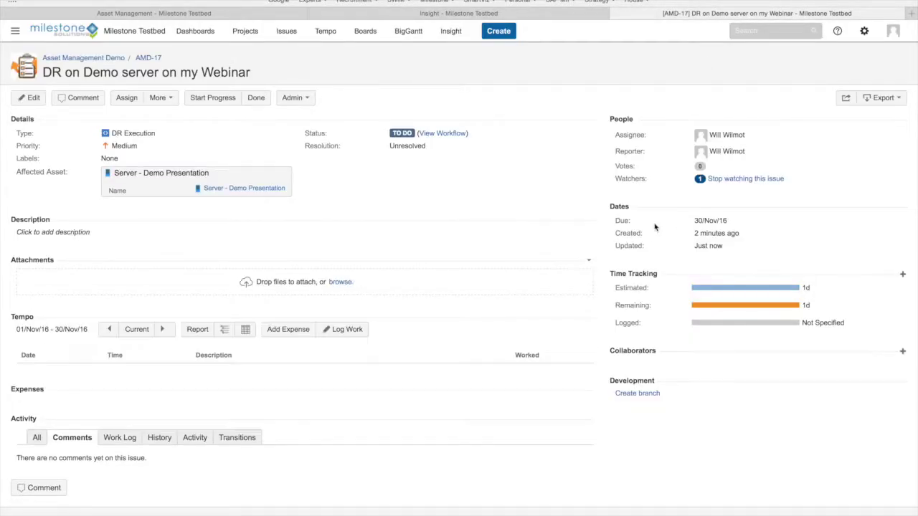
Review the issue's assignee and its history of workflow transitions
left_click_drag(746, 135, 708, 135)
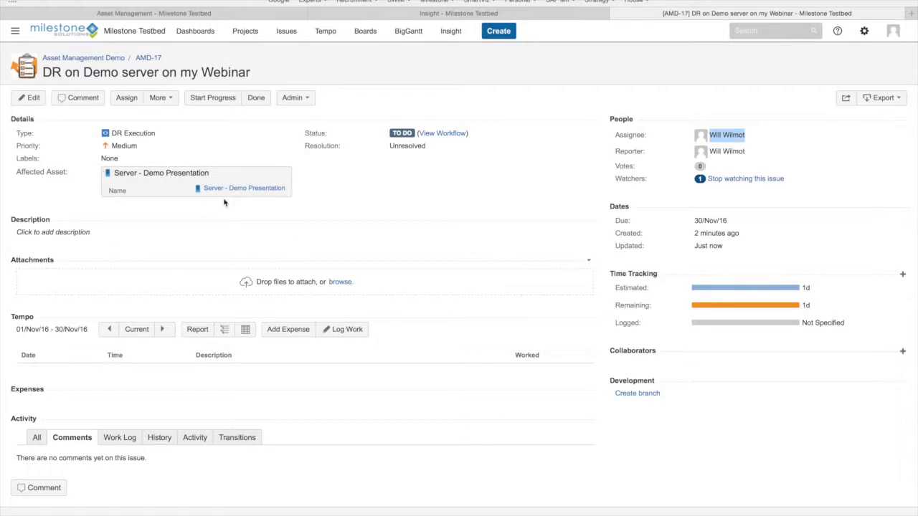
left_click(237, 438)
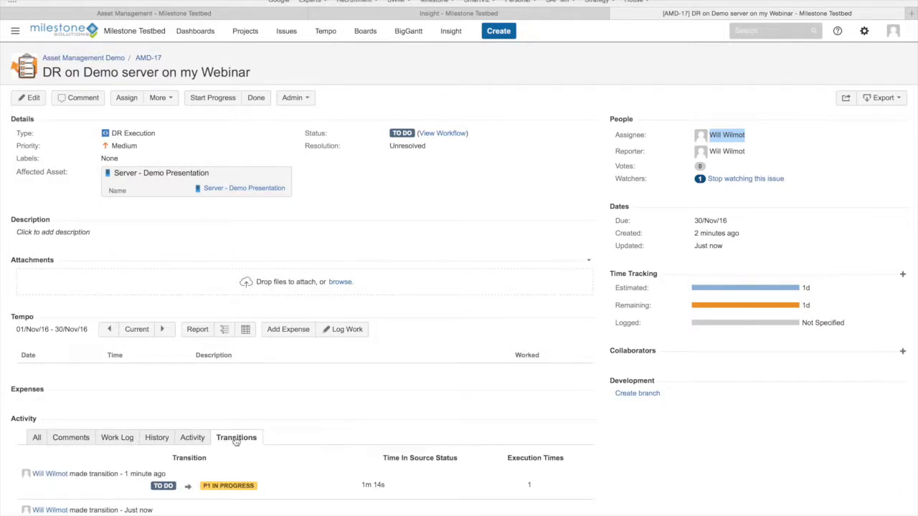
scroll(244, 410, "down", 1)
scroll(244, 411, "down", 1)
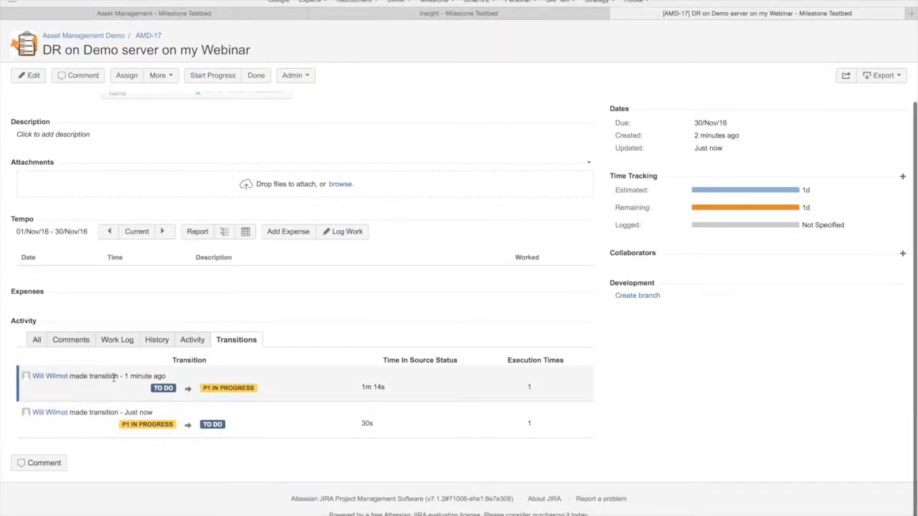
left_click_drag(114, 378, 168, 376)
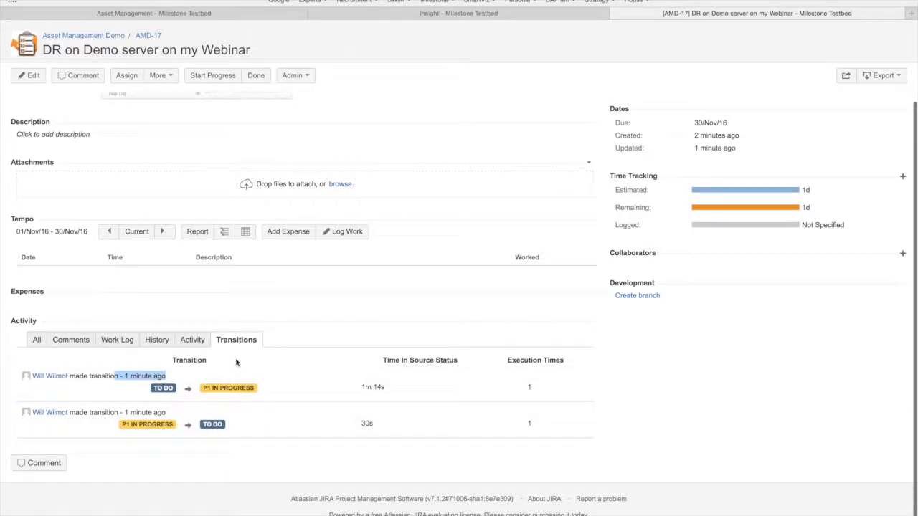
scroll(235, 362, "up", 3)
scroll(357, 292, "down", 3)
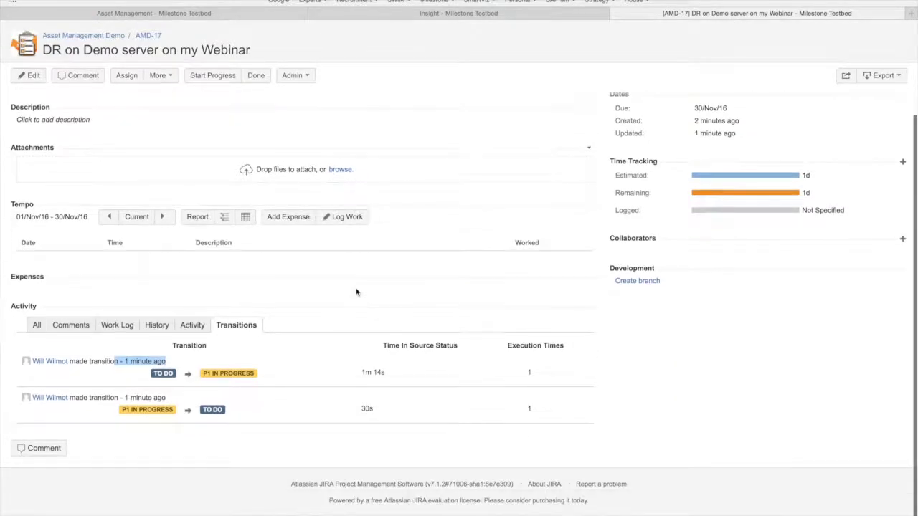
Look over the issue's details, dates and attachments area
scroll(616, 198, "up", 2)
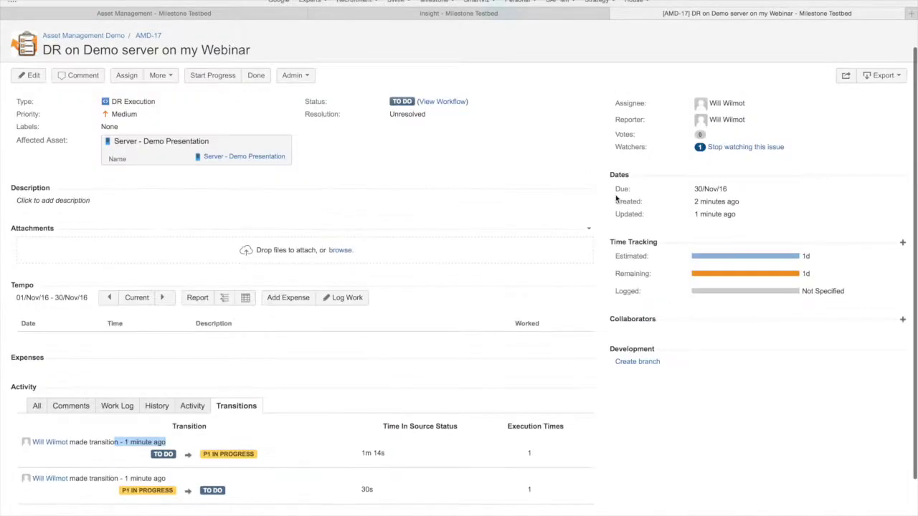
scroll(684, 117, "up", 1)
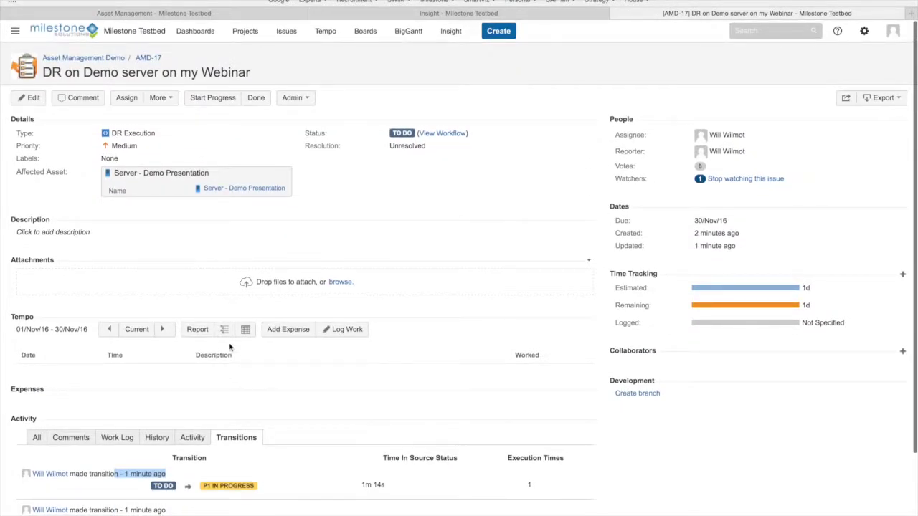
left_click_drag(208, 279, 361, 279)
left_click(418, 278)
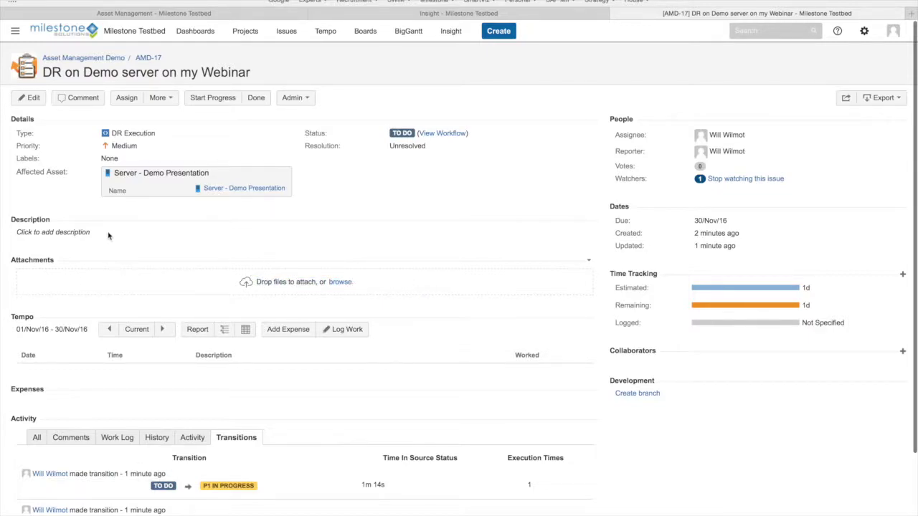
scroll(411, 478, "down", 1)
scroll(259, 213, "up", 1)
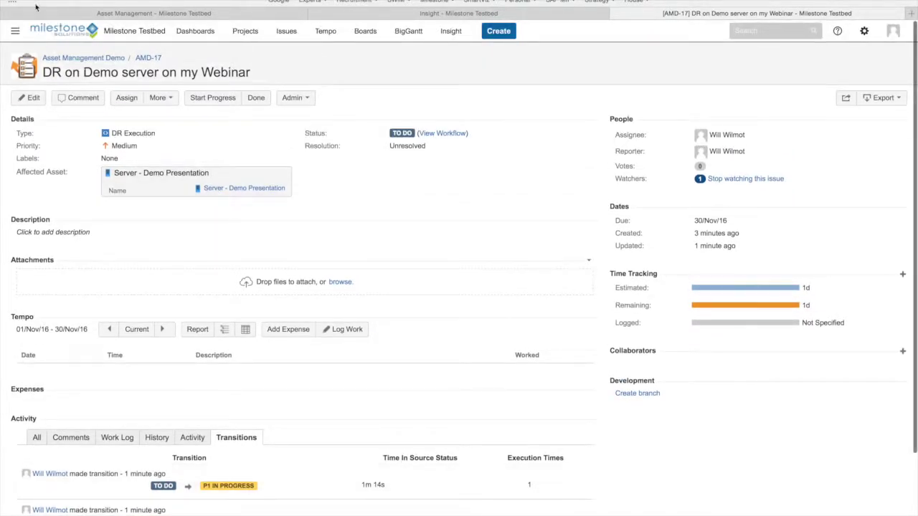
Return to the Server - Demo Presentation object and examine its connected JIRA issues
left_click(512, 13)
left_click(767, 373)
mouse_move(793, 350)
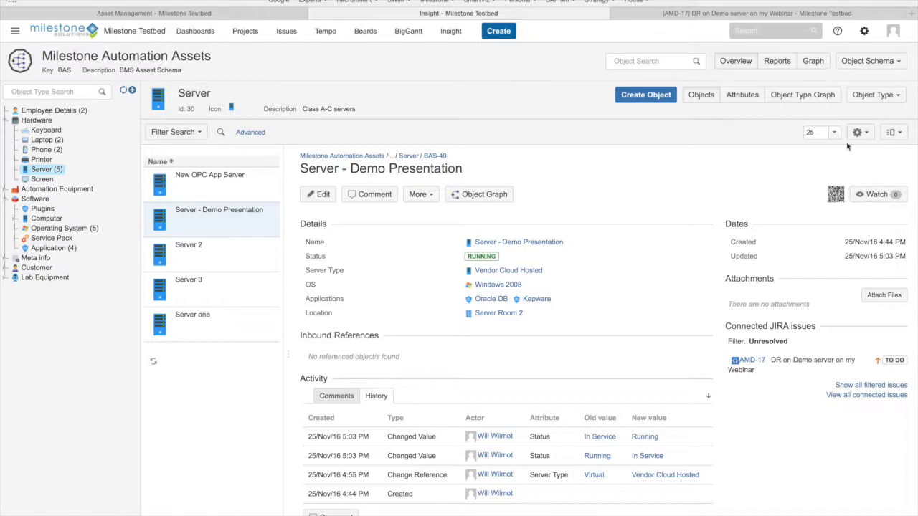
Open the Notifications automation rule for editing in the Milestone Automation Assets schema configuration
left_click(874, 62)
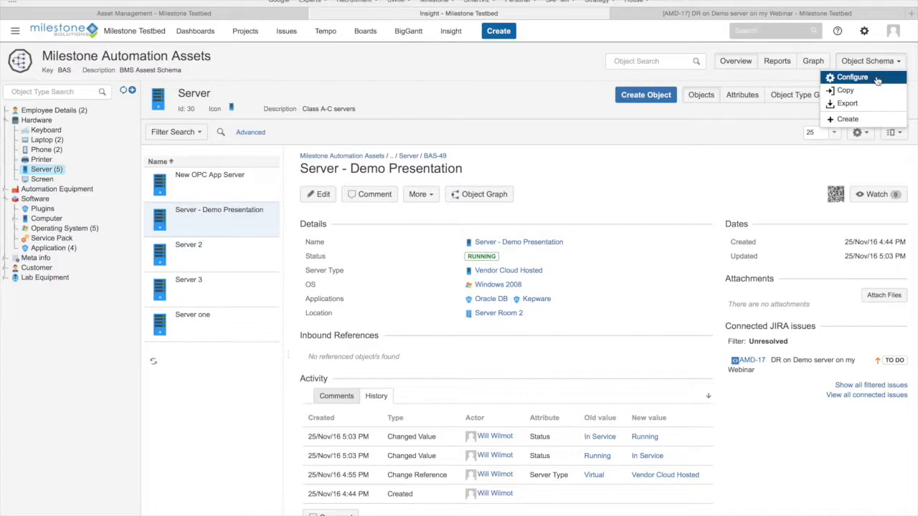
left_click(876, 80)
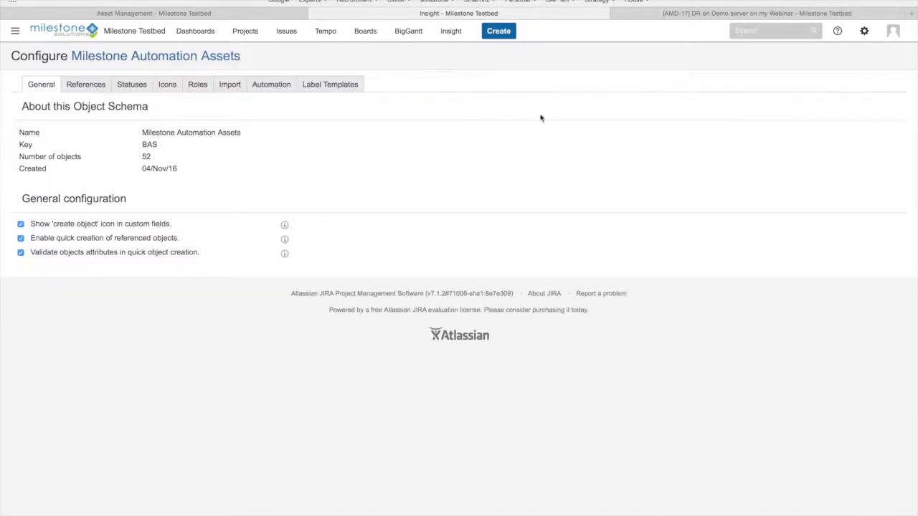
left_click(280, 89)
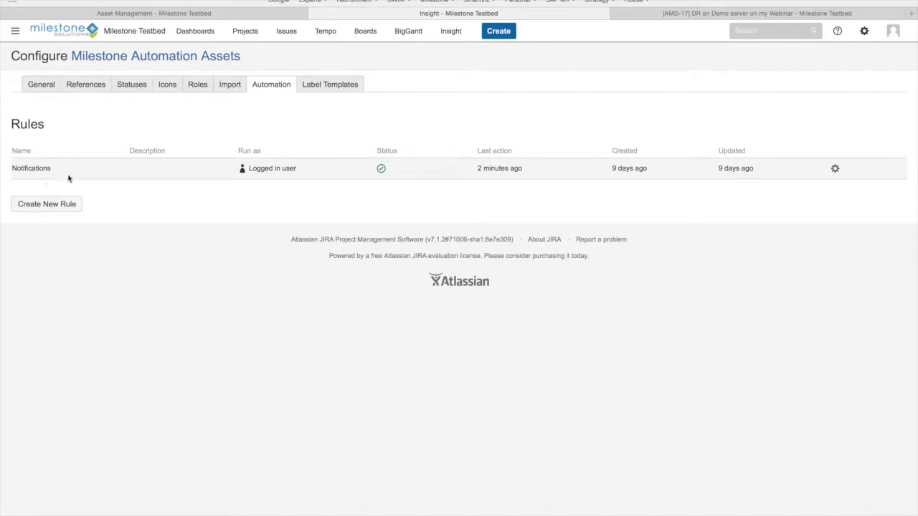
left_click(836, 171)
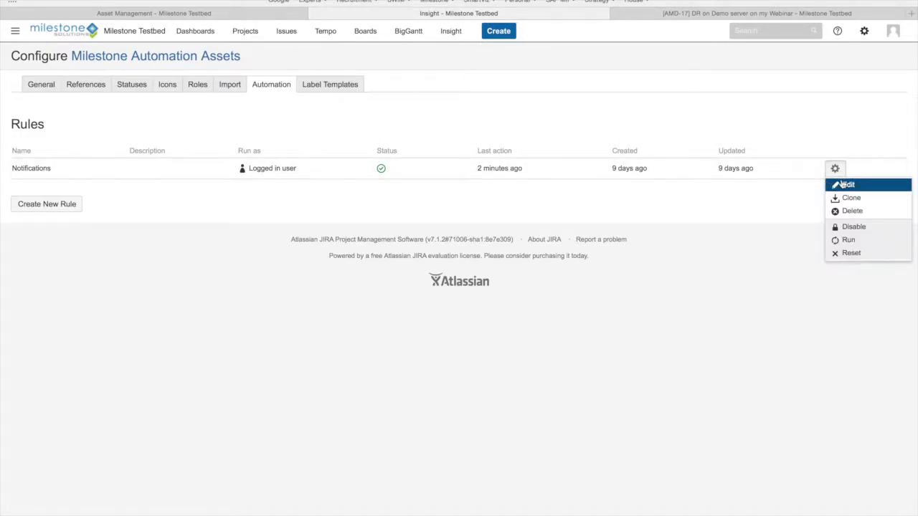
left_click(846, 185)
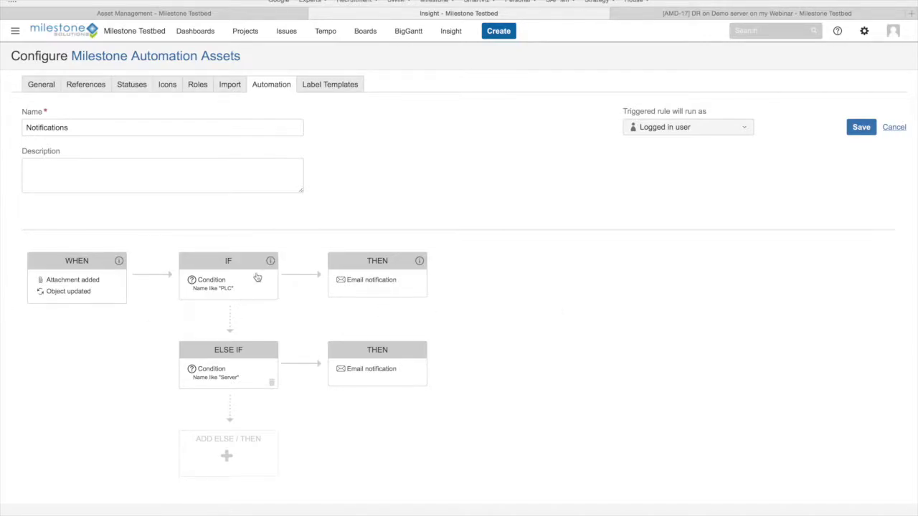
Examine the rule's trigger events, its PLC condition and the matching email notification's recipients, subject and message, leaving the settings unchanged
left_click(82, 287)
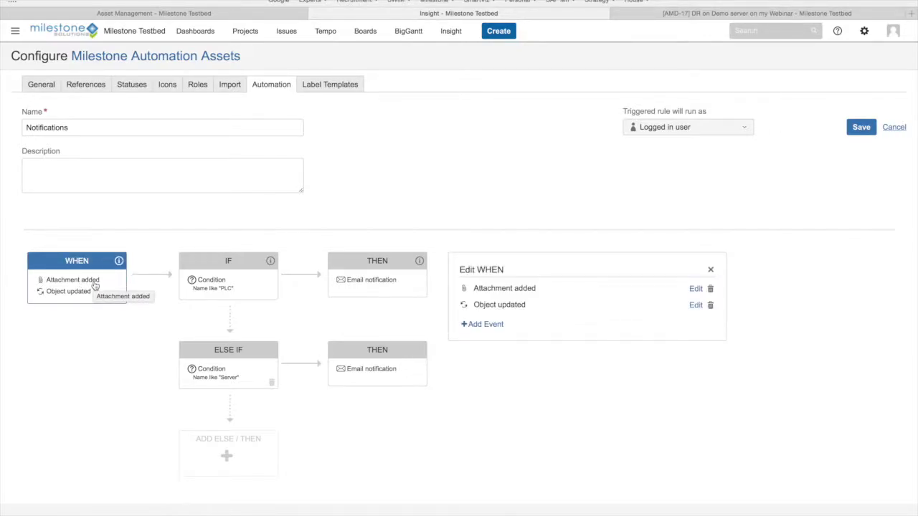
left_click(225, 288)
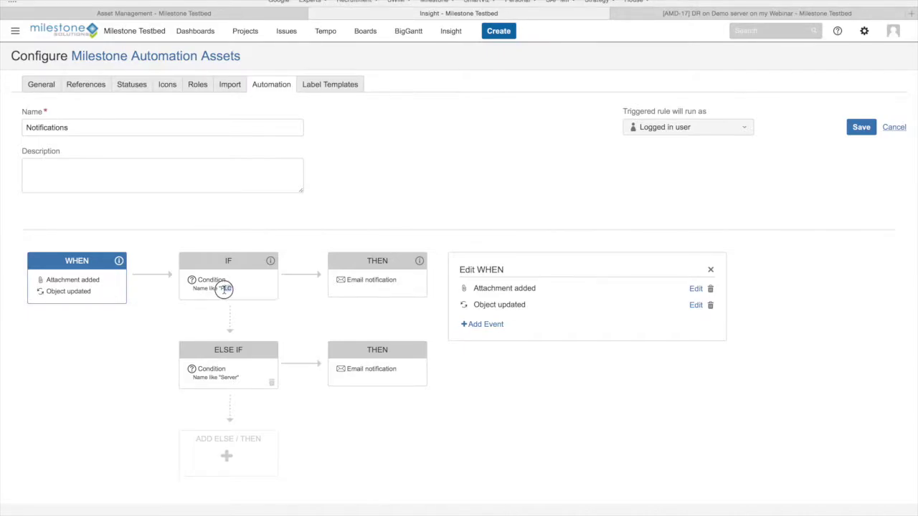
left_click(405, 279)
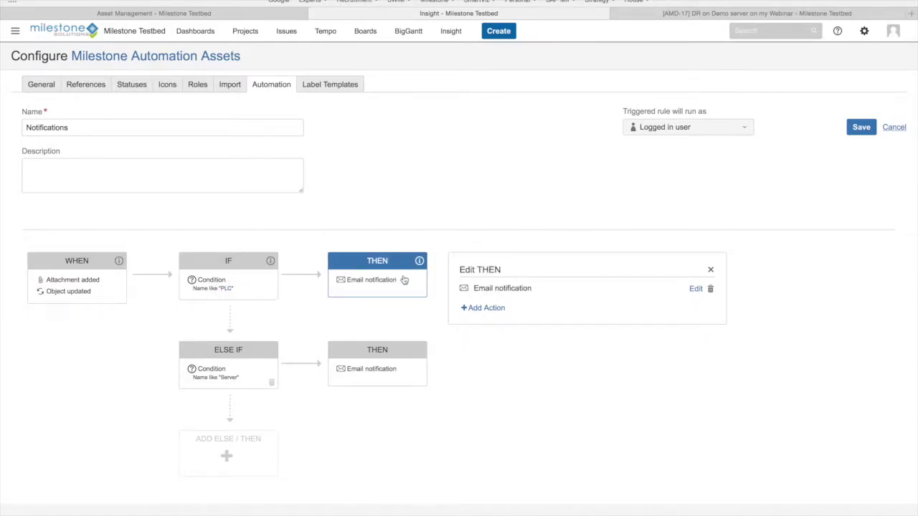
left_click(695, 290)
scroll(636, 356, "down", 3)
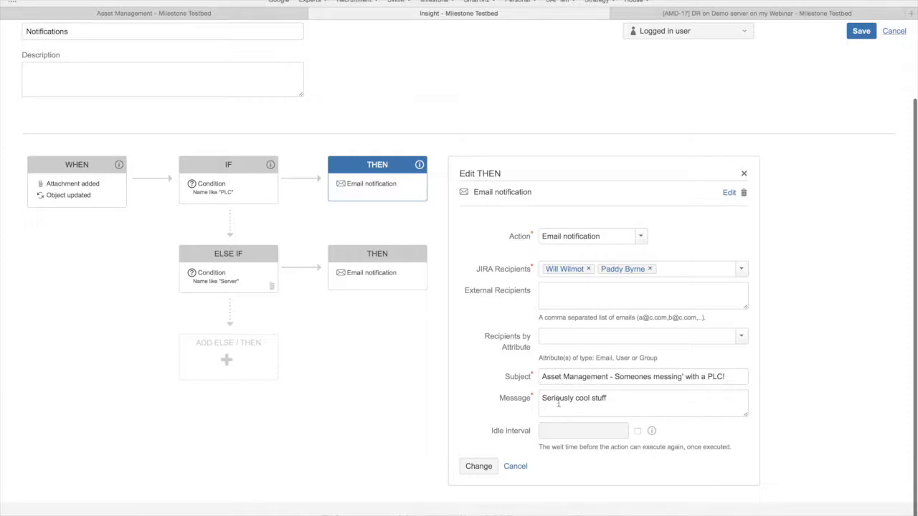
left_click_drag(631, 378, 724, 378)
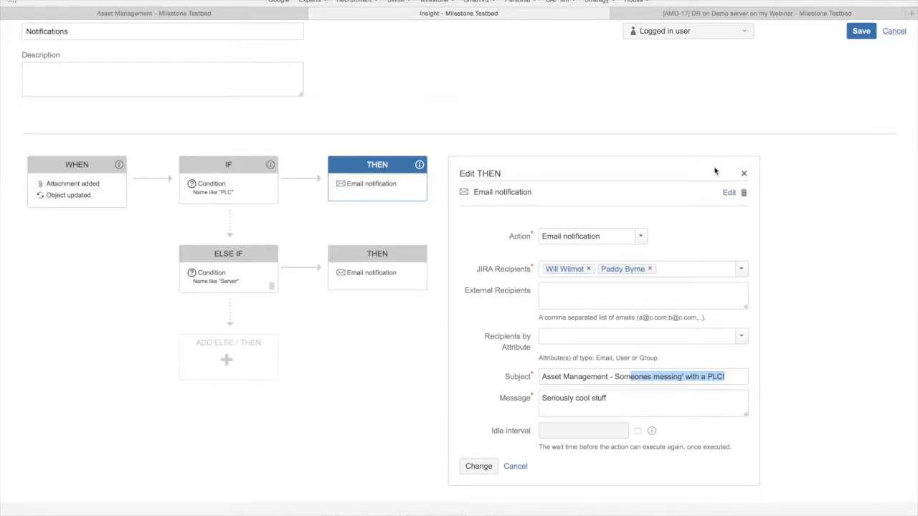
scroll(694, 175, "up", 1)
scroll(625, 194, "up", 2)
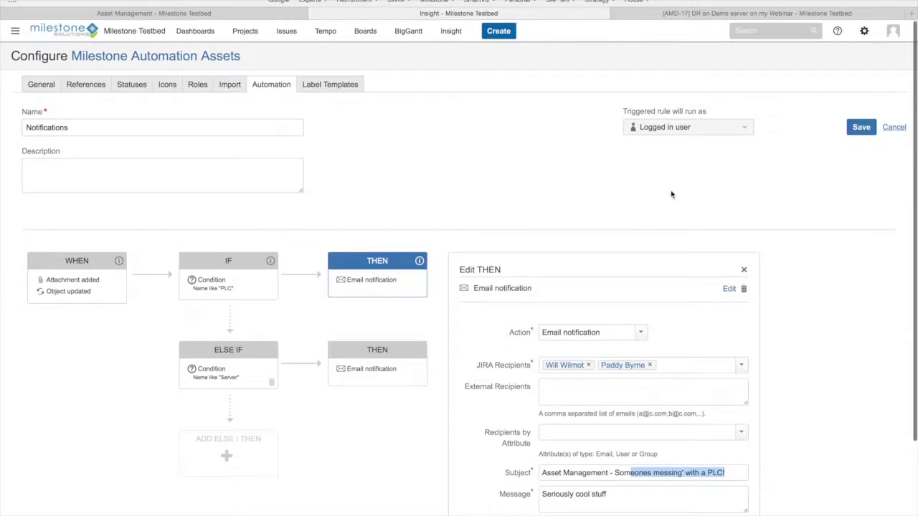
left_click(743, 271)
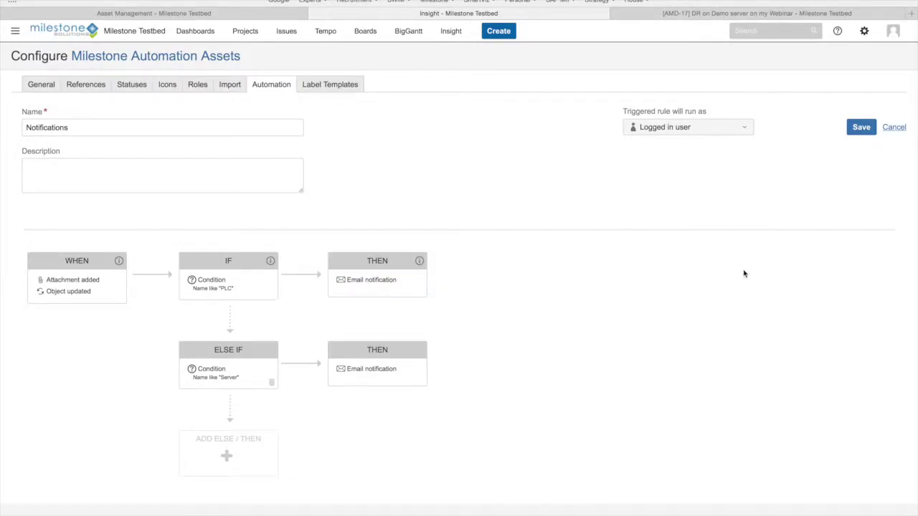
Examine the email notification for the Server condition, including its recipients, subject and message, and leave the Notifications rule without saving
left_click(245, 366)
left_click(382, 365)
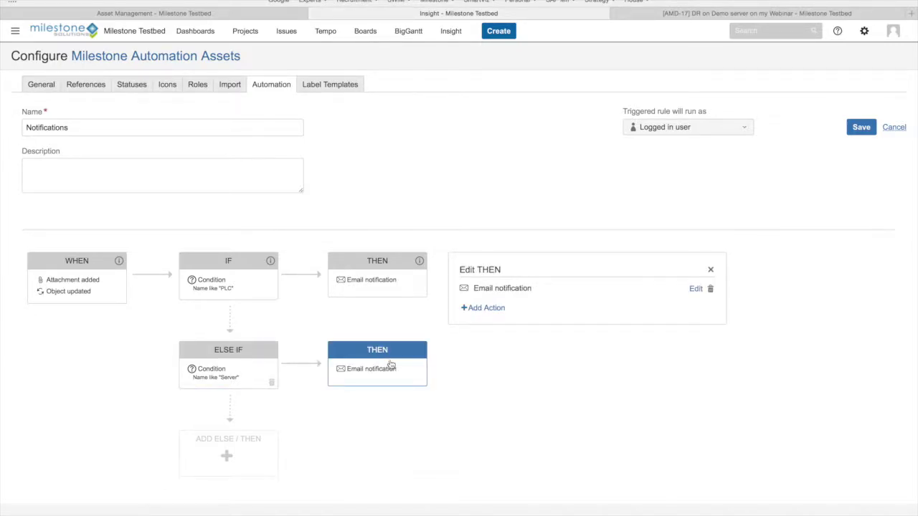
left_click(696, 289)
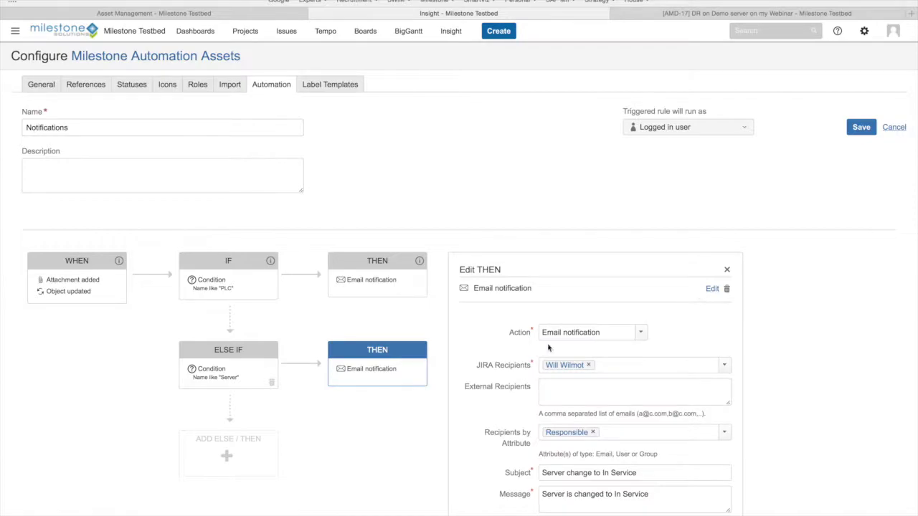
scroll(439, 387, "down", 2)
scroll(439, 387, "down", 1)
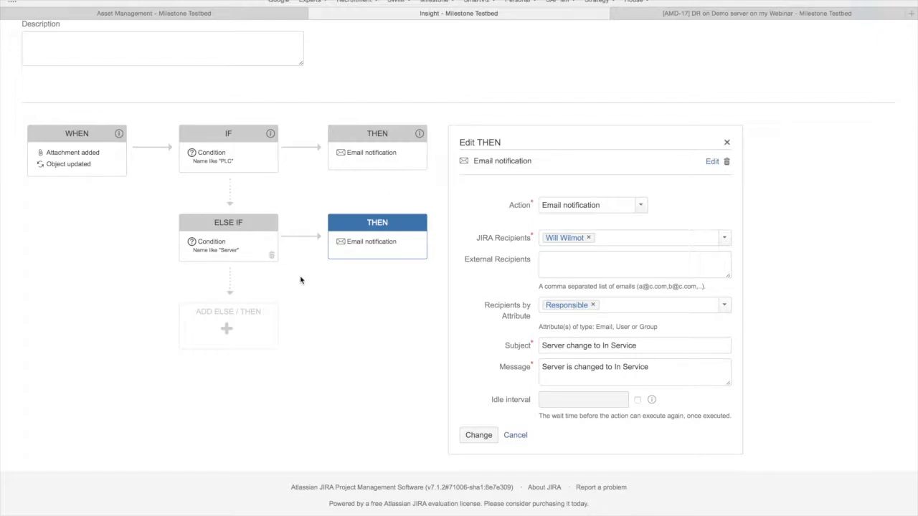
scroll(408, 342, "up", 2)
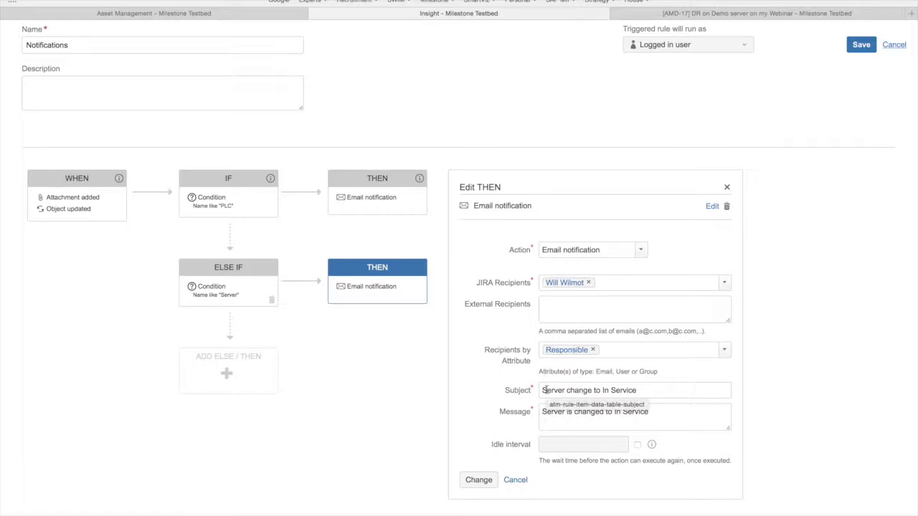
scroll(438, 356, "up", 2)
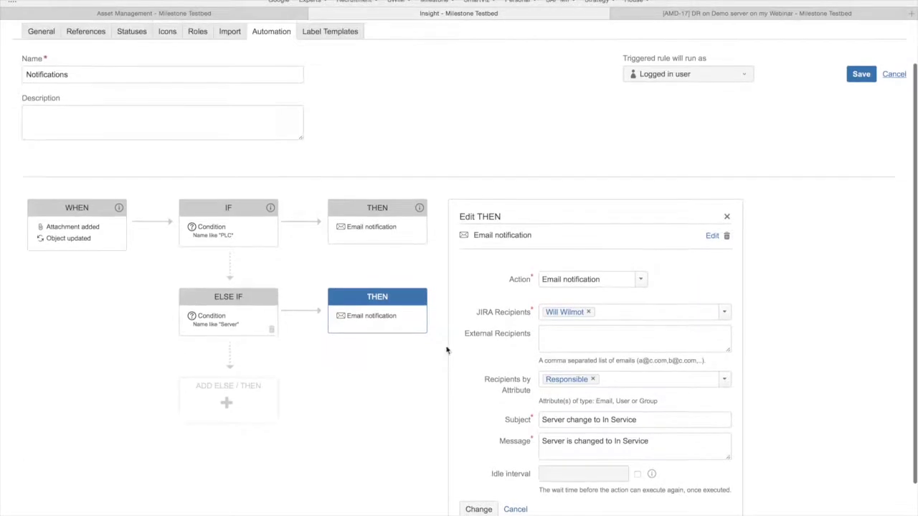
left_click(893, 77)
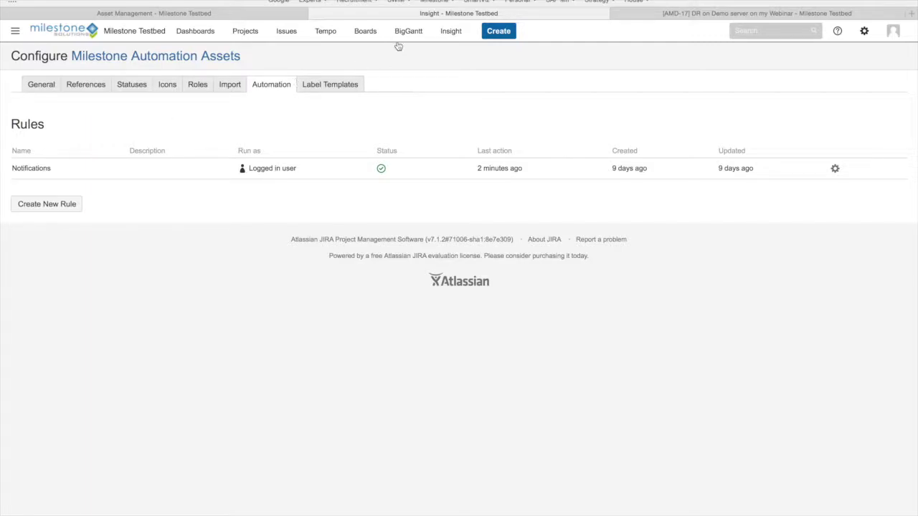
Open the Issue Count Report of the Milestone Automation Assets schema
left_click(456, 36)
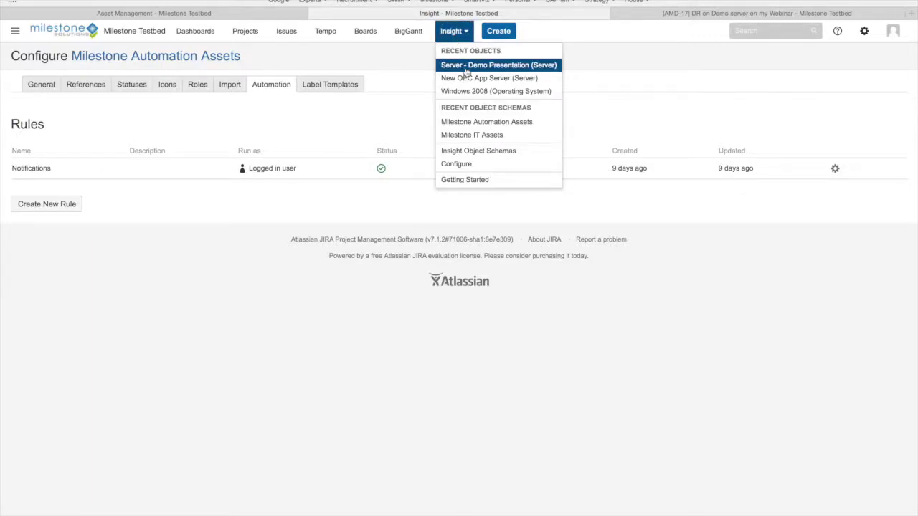
left_click(491, 124)
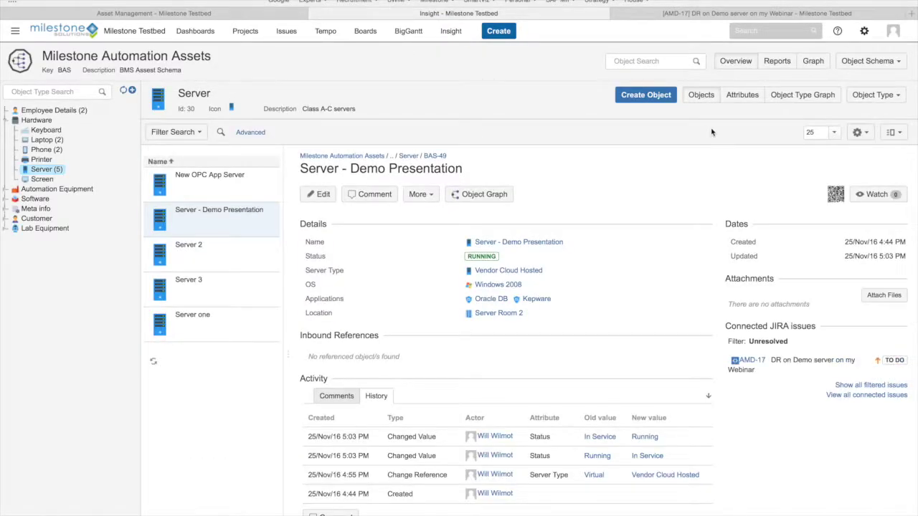
left_click(783, 66)
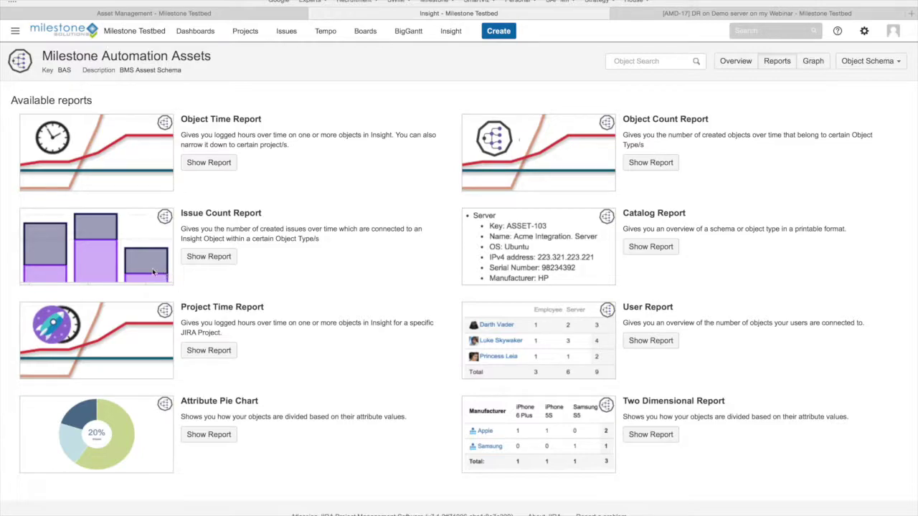
left_click(209, 257)
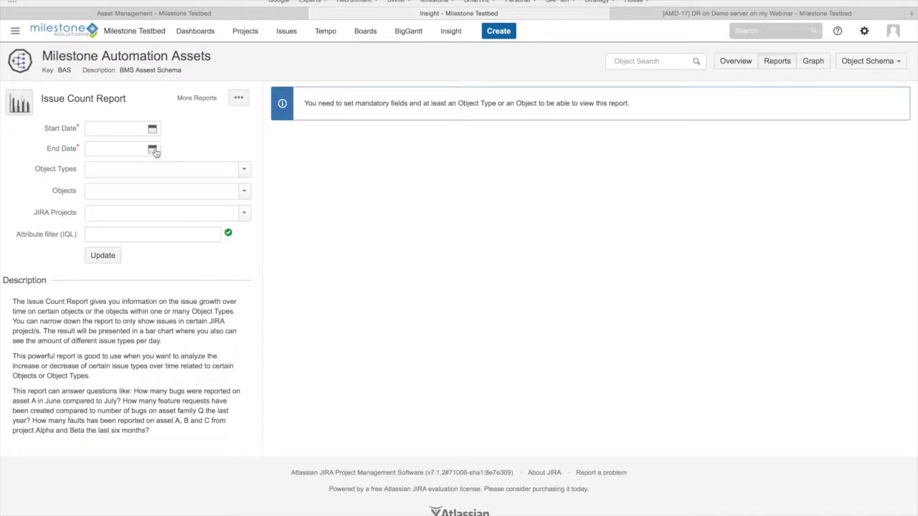
Generate the Issue Count Report for the Server object type from 21/Nov/16 to 30/Nov/16
left_click(152, 129)
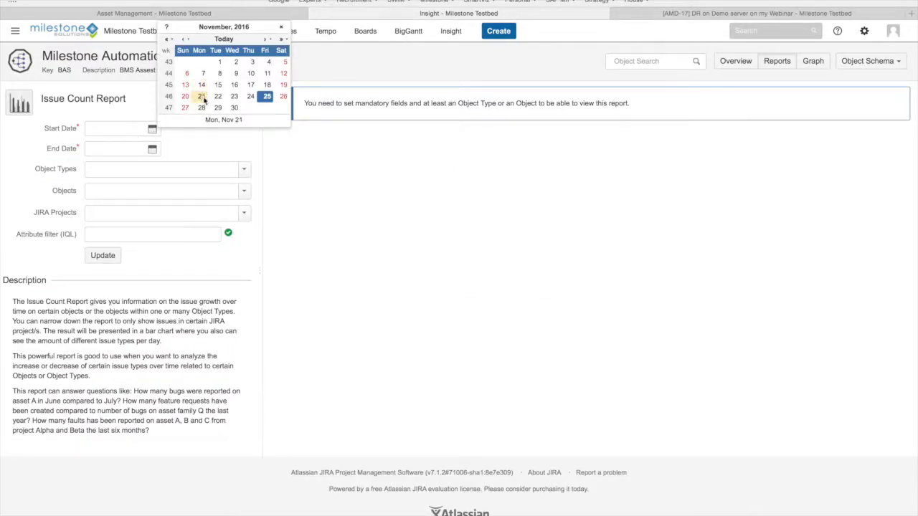
left_click(202, 96)
left_click(152, 148)
left_click(233, 127)
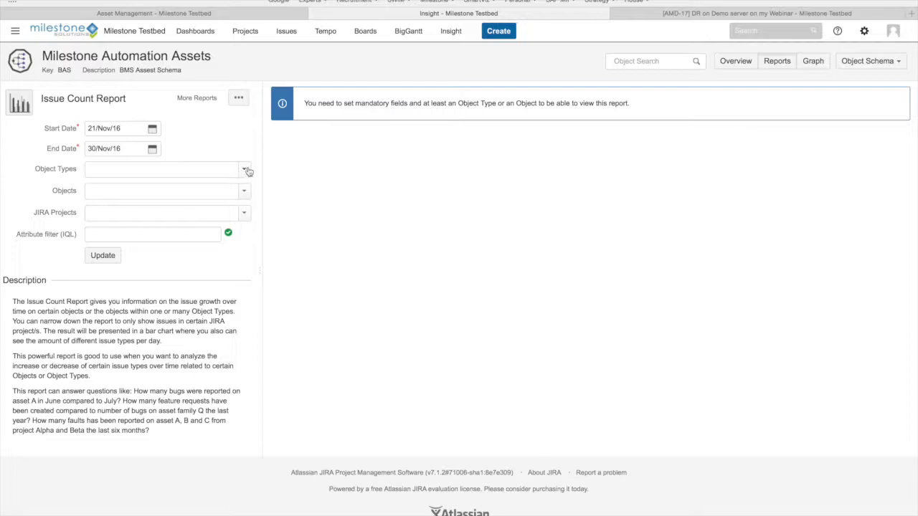
left_click(244, 169)
type("ser")
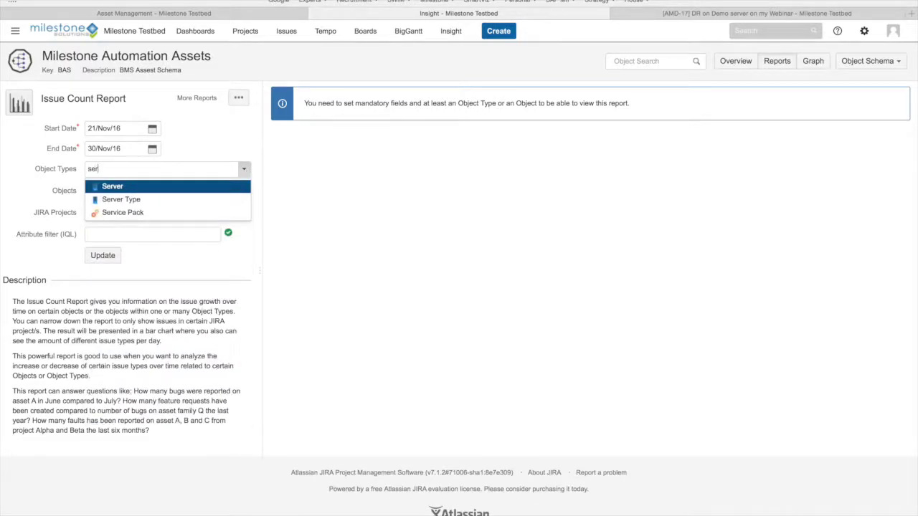
key("Return")
left_click(103, 257)
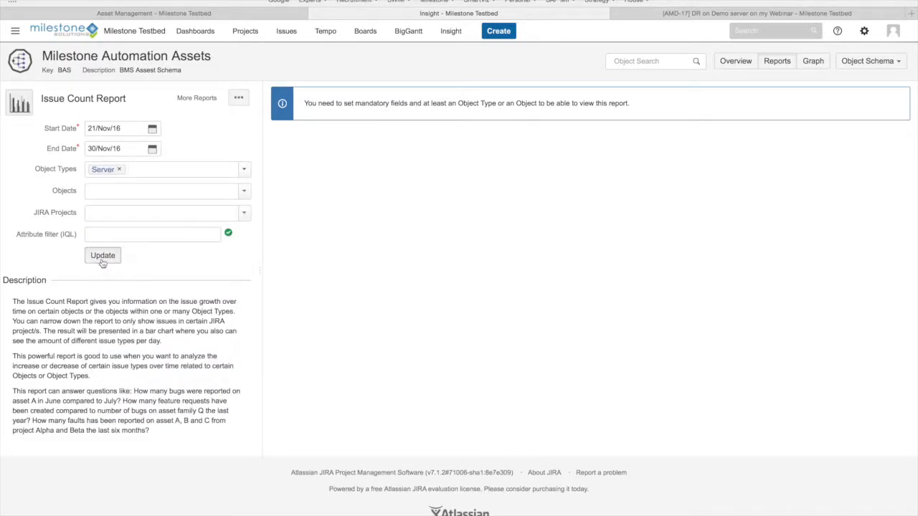
mouse_move(549, 463)
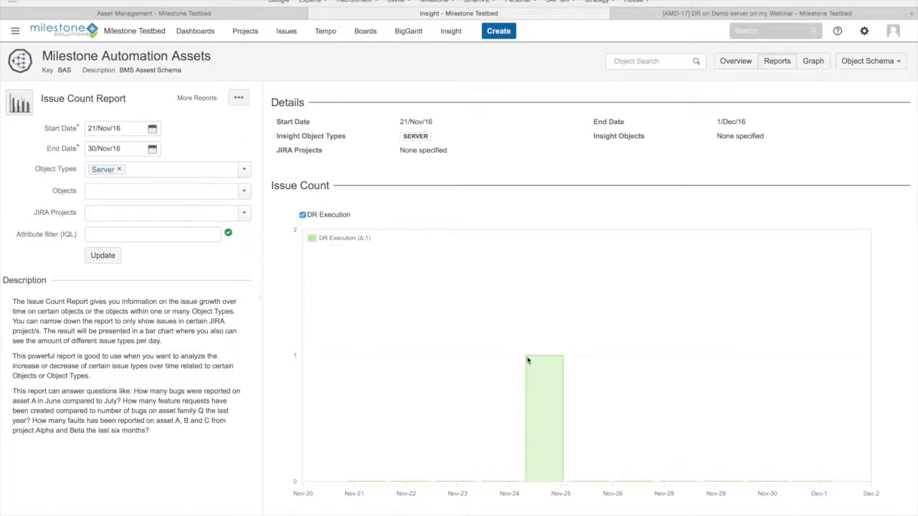
Generate a Two Dimensional Report for the Server object type with OS as the X axis and Server Type as the Y axis
left_click(199, 98)
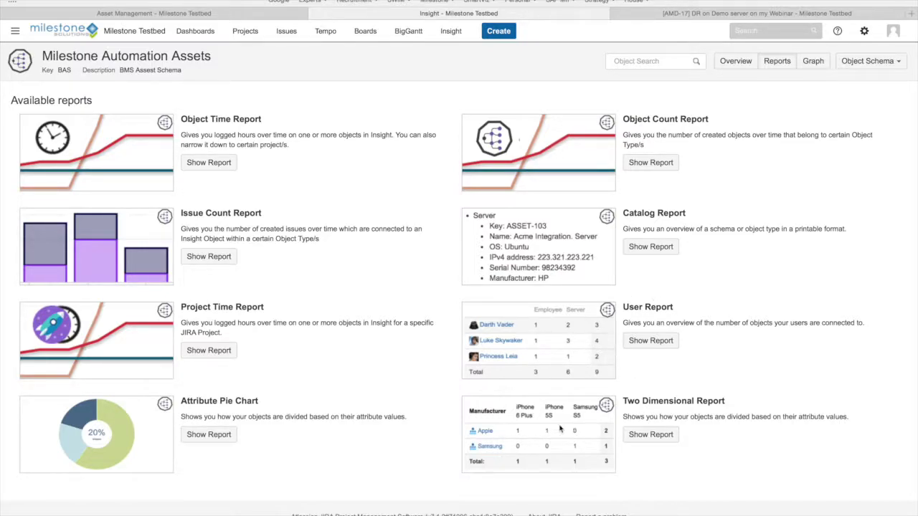
left_click(630, 436)
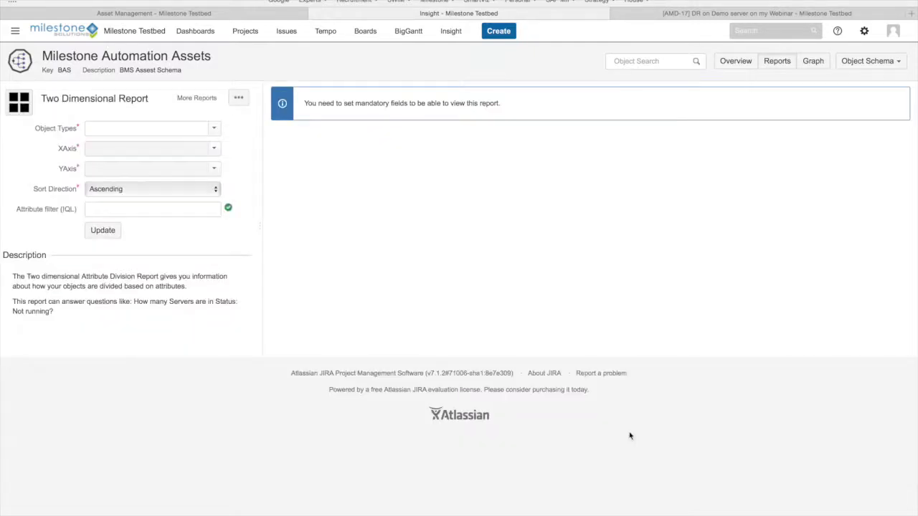
left_click(214, 129)
type("ser")
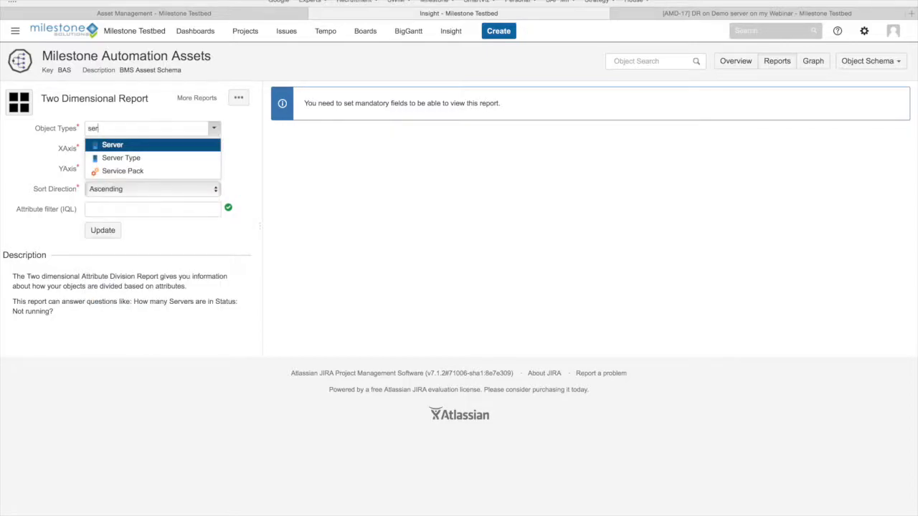
key("Return")
left_click(214, 149)
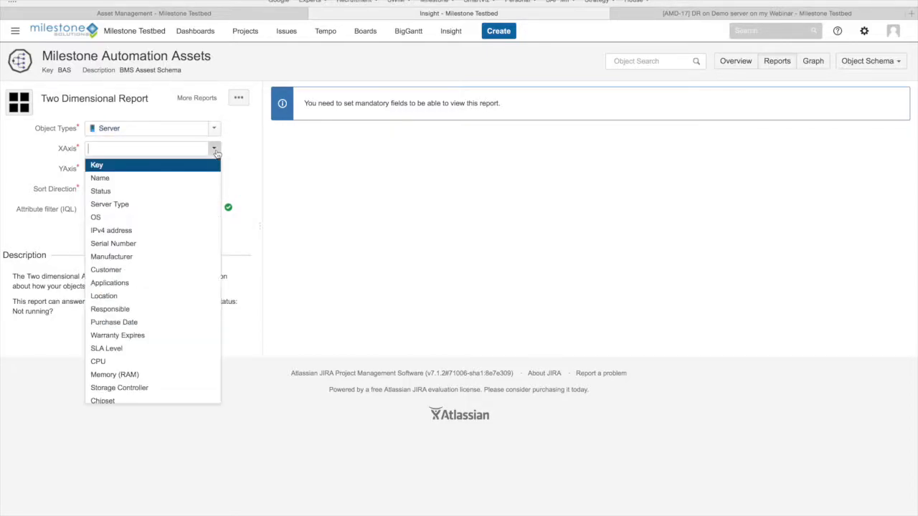
left_click(146, 217)
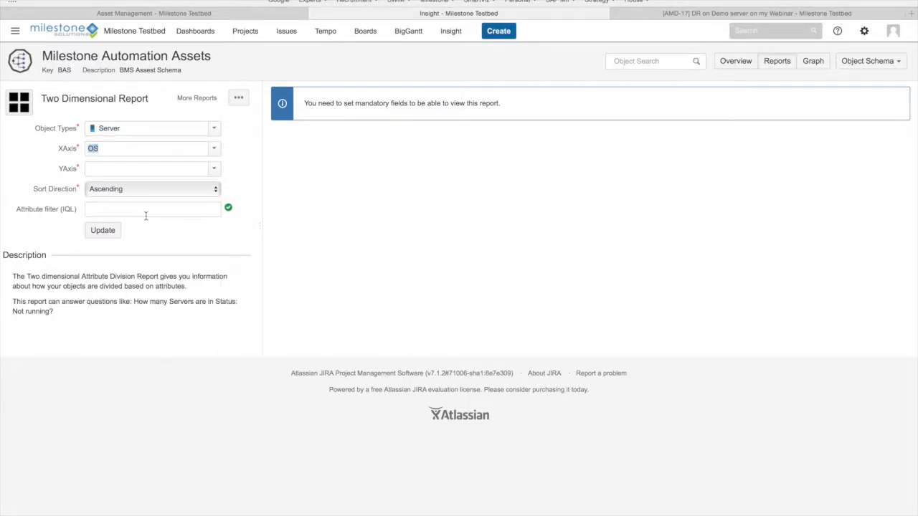
left_click(215, 169)
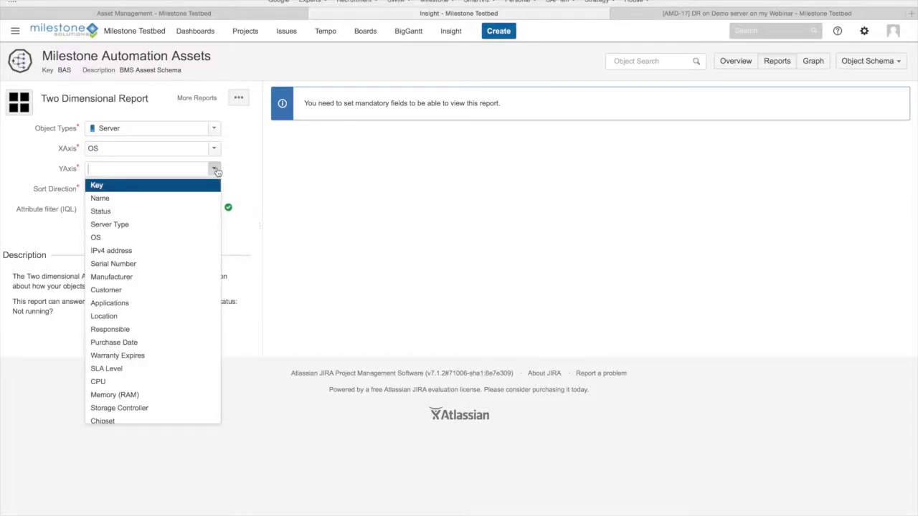
type("ser")
key("Return")
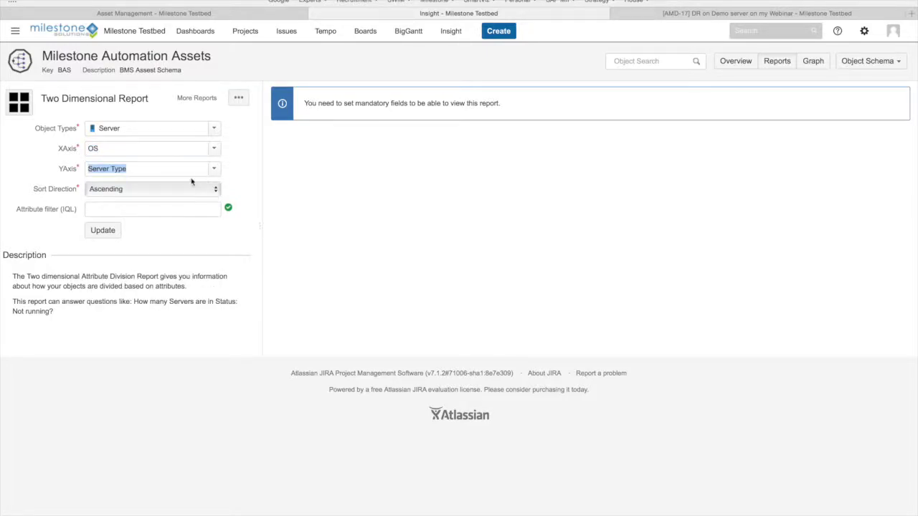
left_click(102, 230)
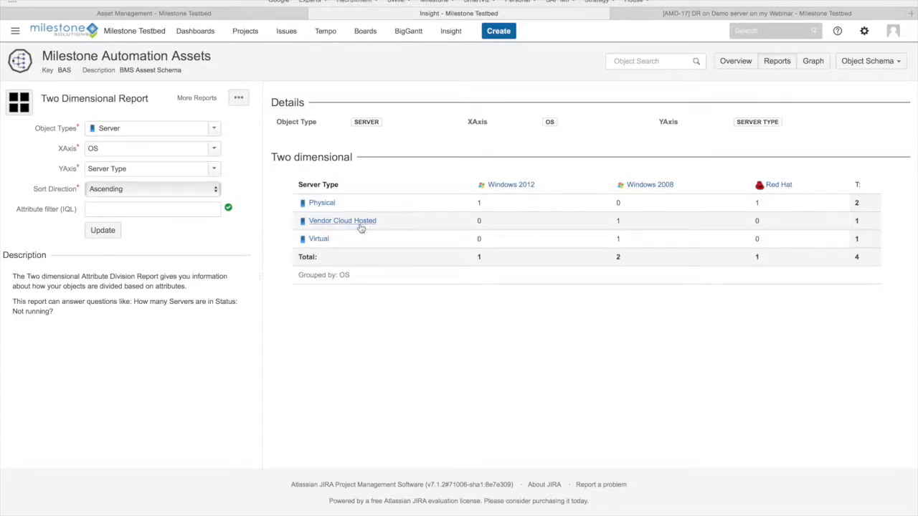
Open the Vendor Cloud Hosted object from the report, check its inbound server reference, and return to the Two Dimensional Report
mouse_move(360, 223)
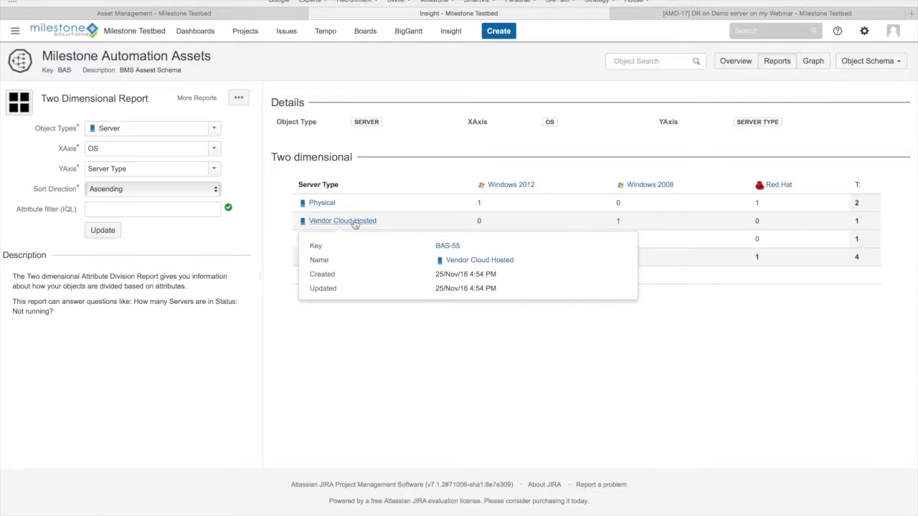
double_click(617, 221)
right_click(360, 224)
left_click(384, 228)
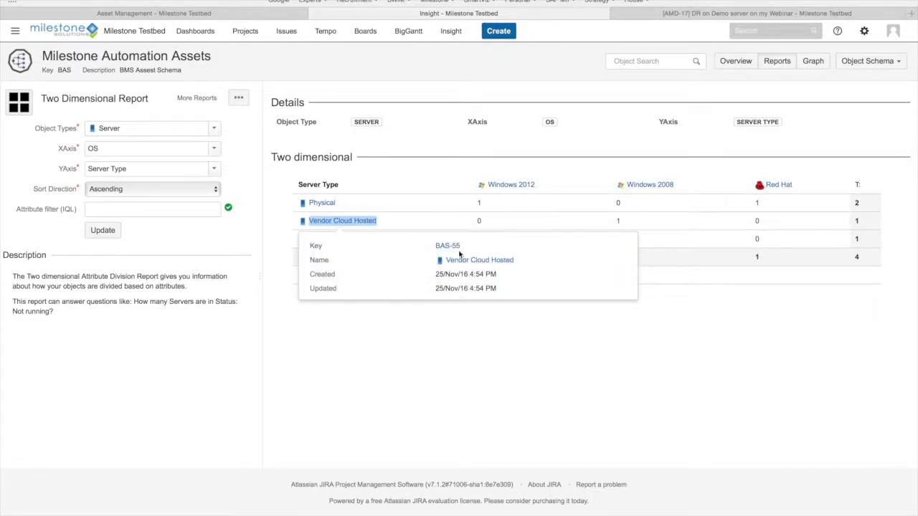
left_click(454, 246)
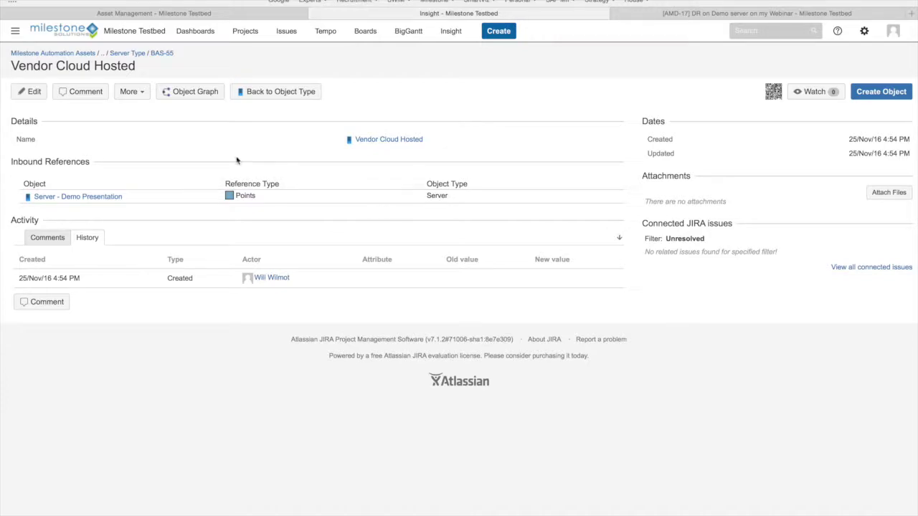
left_click_drag(131, 199, 27, 196)
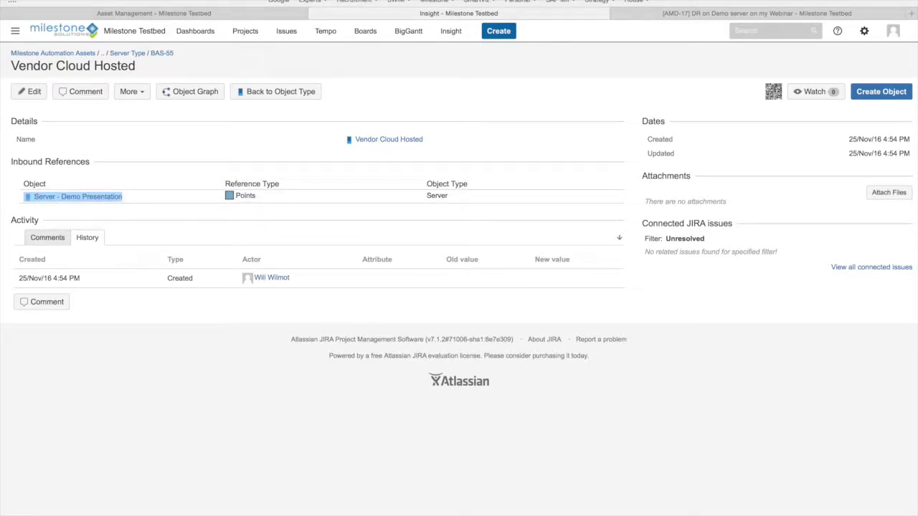
key("super+[")
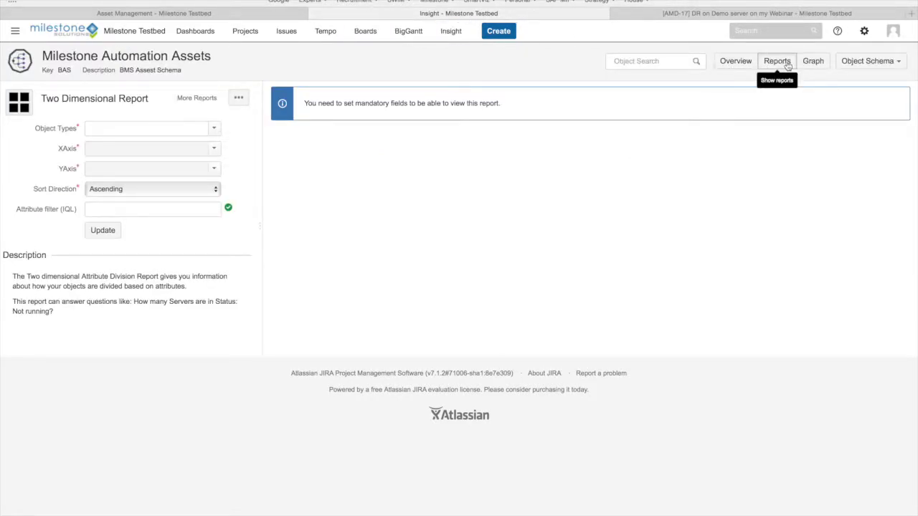
Examine the schema's object type graph, and return to the overview to expand the Lab Equipment and Customer object types
left_click(811, 63)
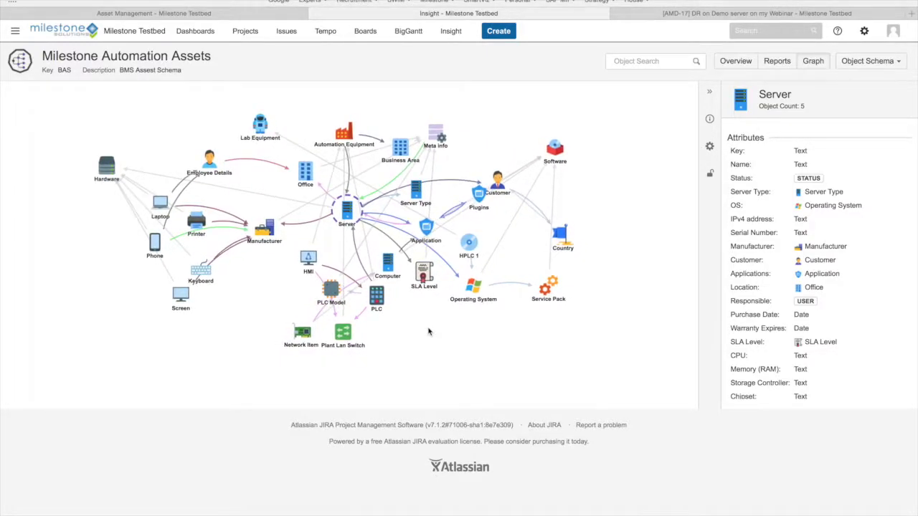
left_click(739, 62)
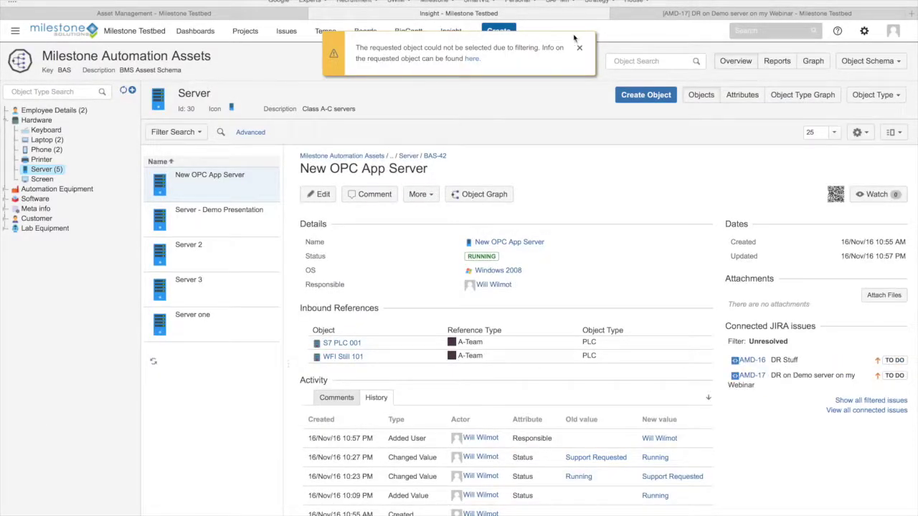
left_click(579, 47)
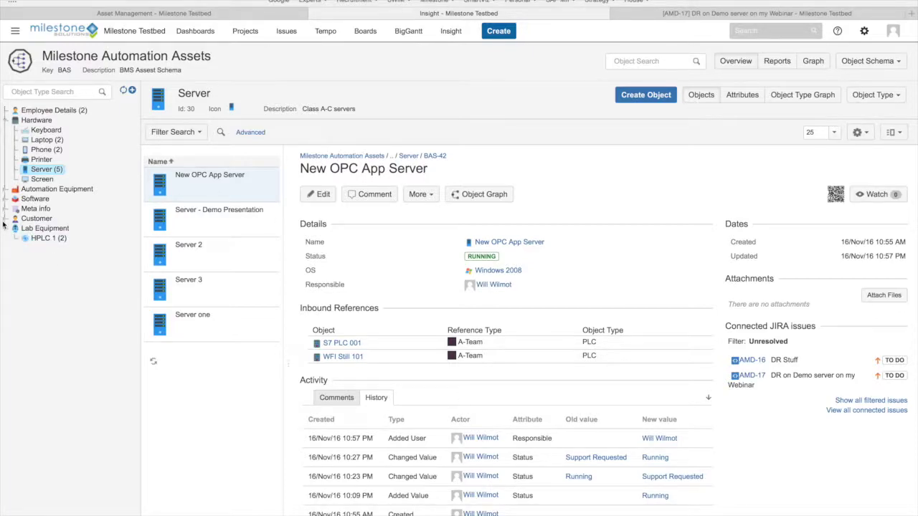
left_click(5, 219)
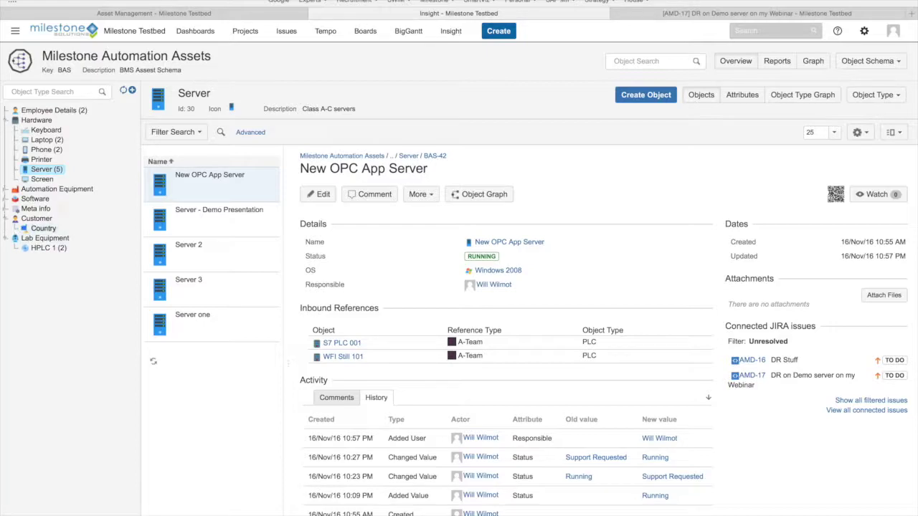
Open the Asset Management dashboard and examine its Insight gadgets, including the Parent Server table and the object and issue count charts
left_click(197, 32)
left_click(202, 53)
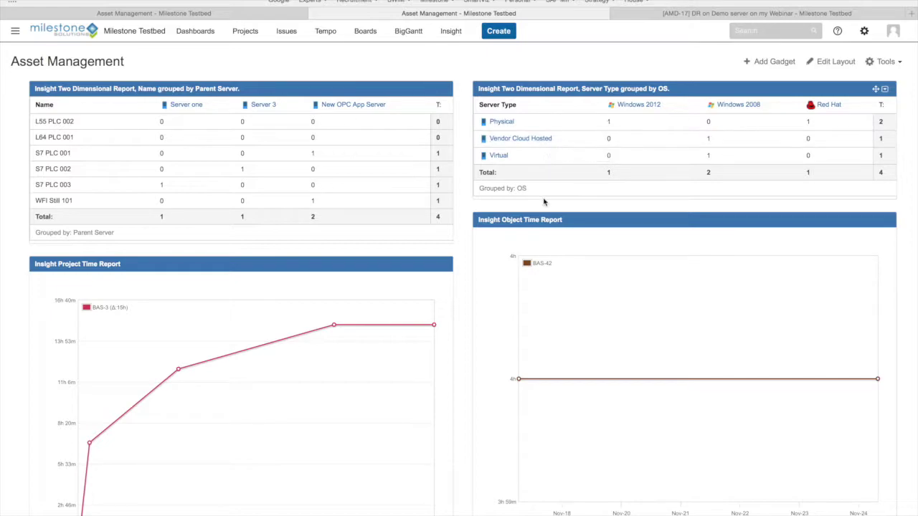
left_click_drag(73, 204, 45, 201)
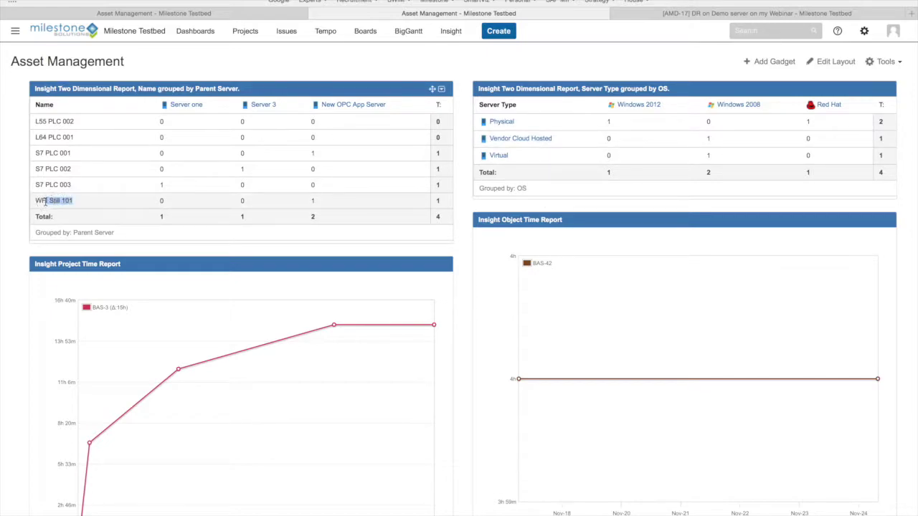
double_click(313, 200)
scroll(376, 251, "down", 1)
scroll(375, 251, "down", 10)
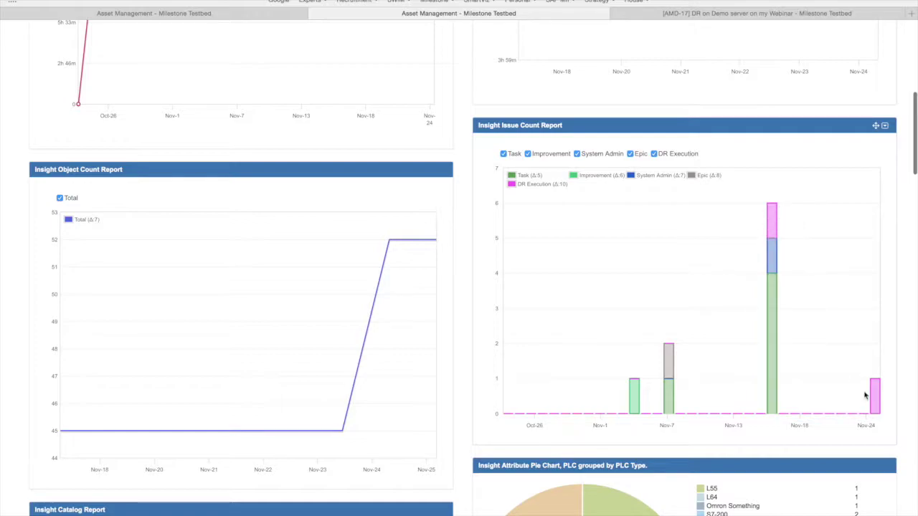
Inspect the Insight Issue Count Report's 16/Nov/16 bar, checking the Task, System Admin and DR Execution counts
mouse_move(879, 403)
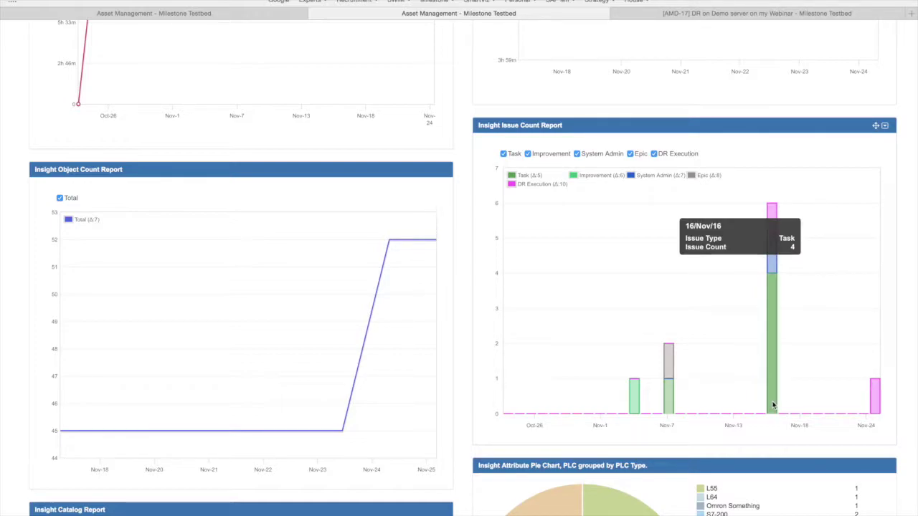
mouse_move(771, 330)
mouse_move(774, 258)
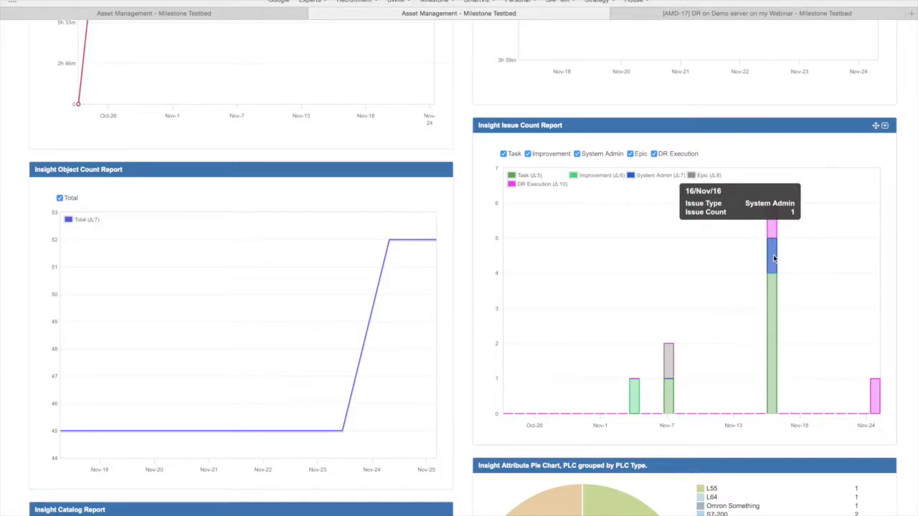
mouse_move(775, 299)
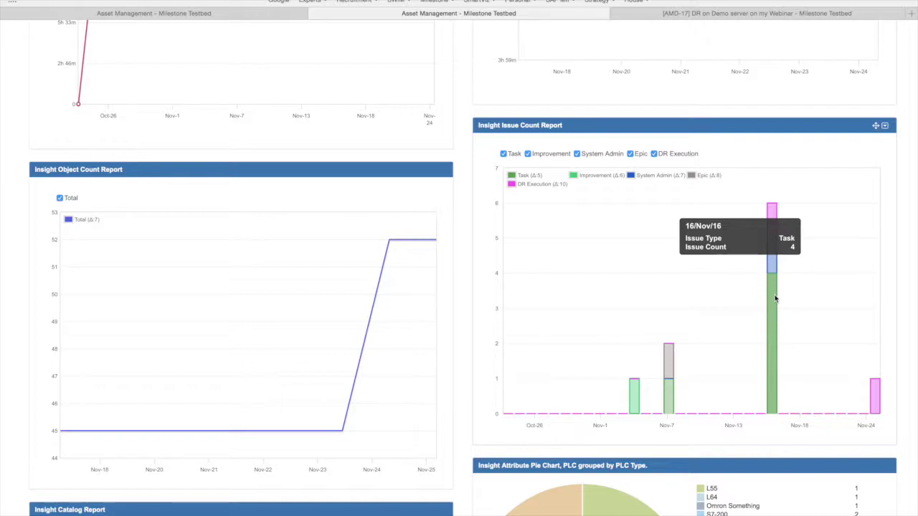
mouse_move(772, 233)
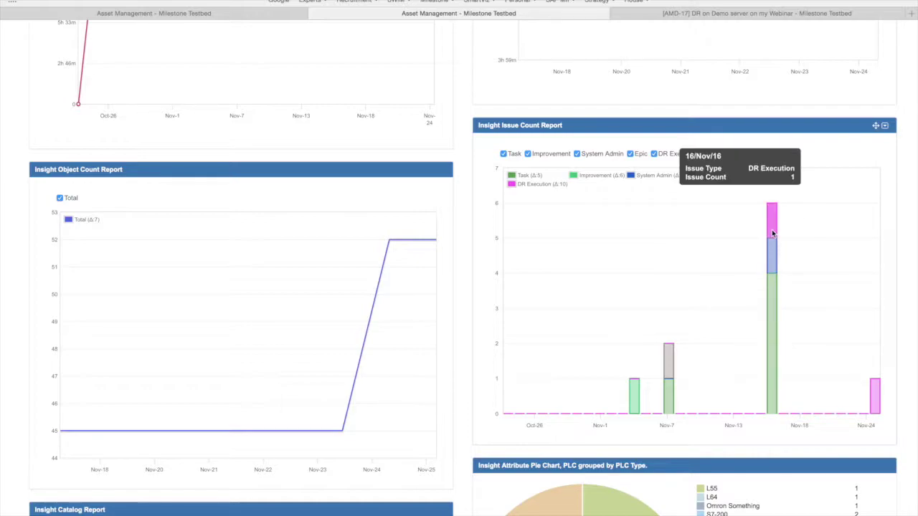
Examine the Insight Catalog Report and the pie chart of PLCs grouped by PLC Type, and return to the start of the dashboard
scroll(414, 385, "down", 5)
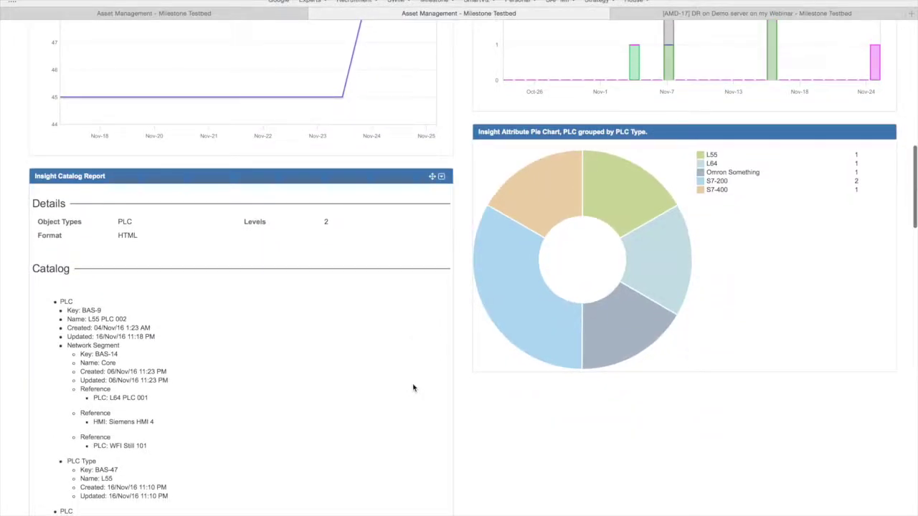
mouse_move(738, 174)
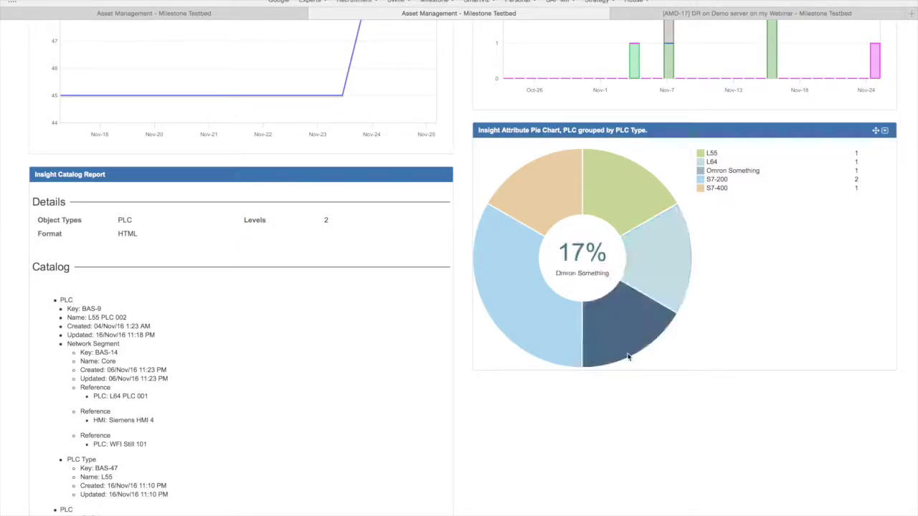
scroll(622, 349, "up", 3)
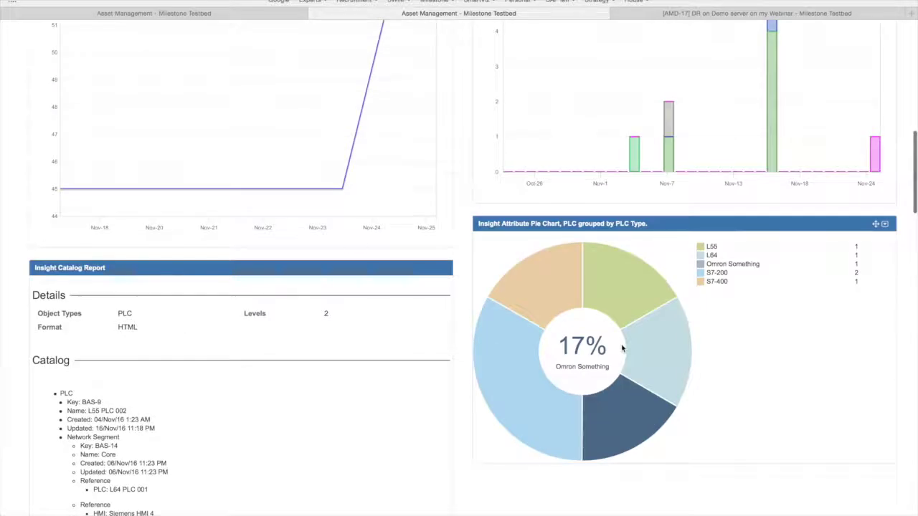
scroll(622, 350, "up", 8)
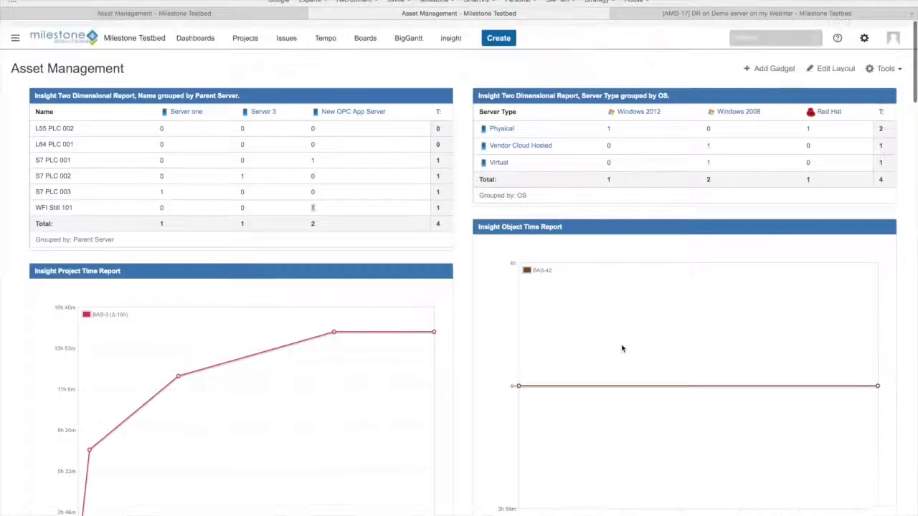